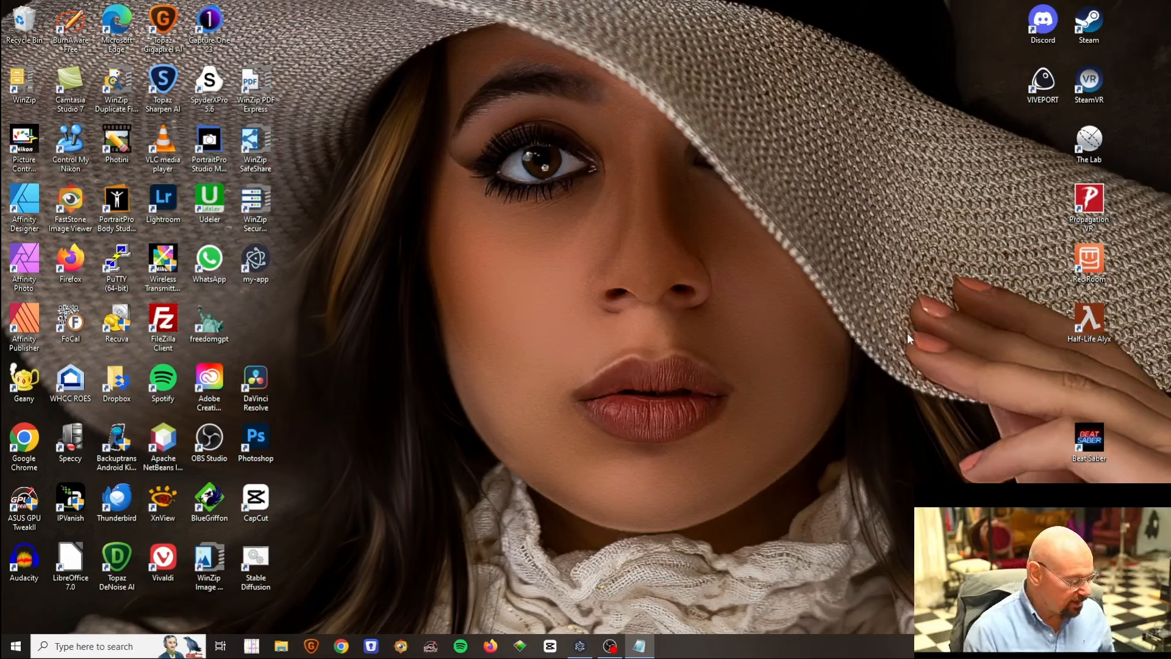
# Step: Open a Command Prompt and run dxdiag to start the DirectX Diagnostic Tool
pyautogui.press('super+r')
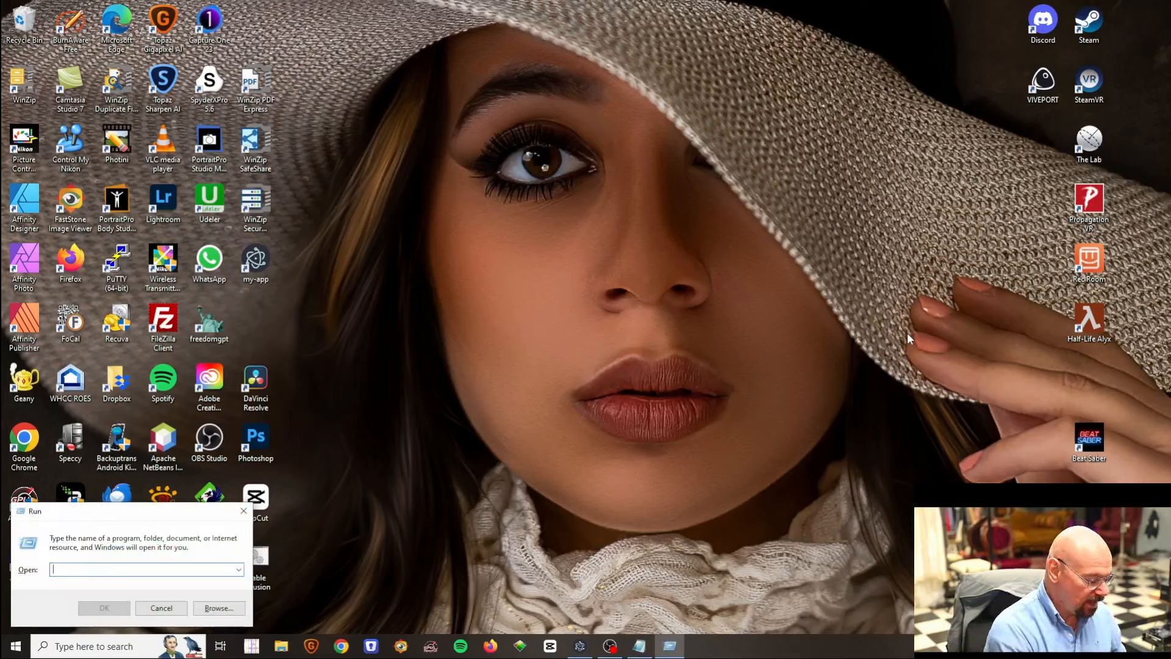
pyautogui.write('cmd')
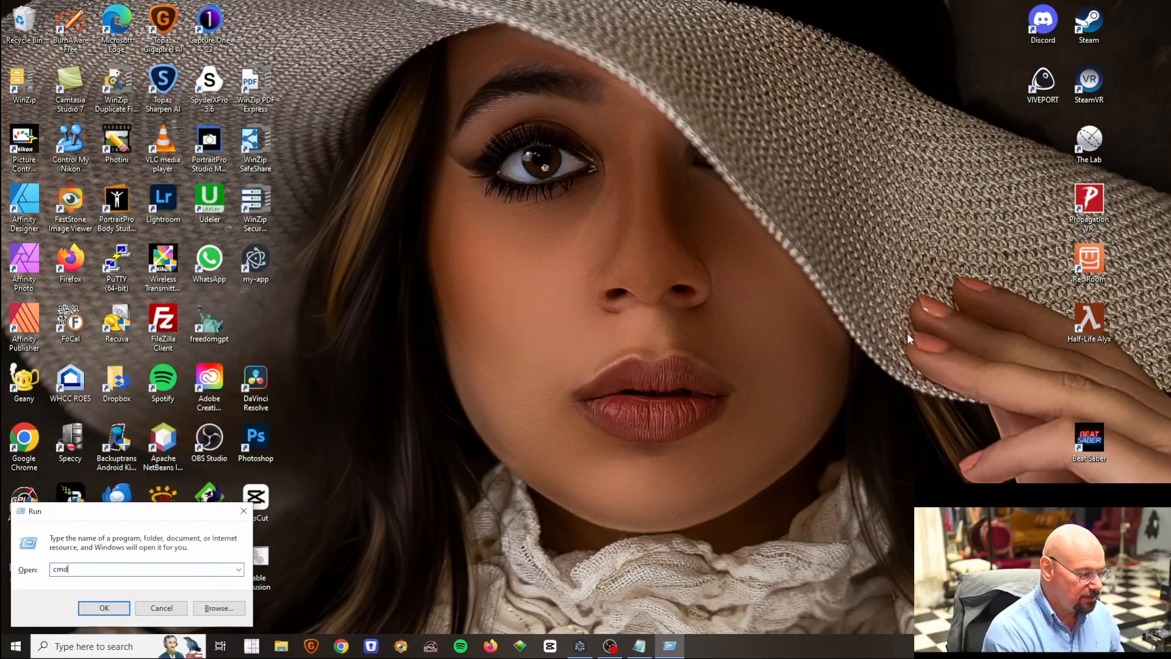
pyautogui.press('Return')
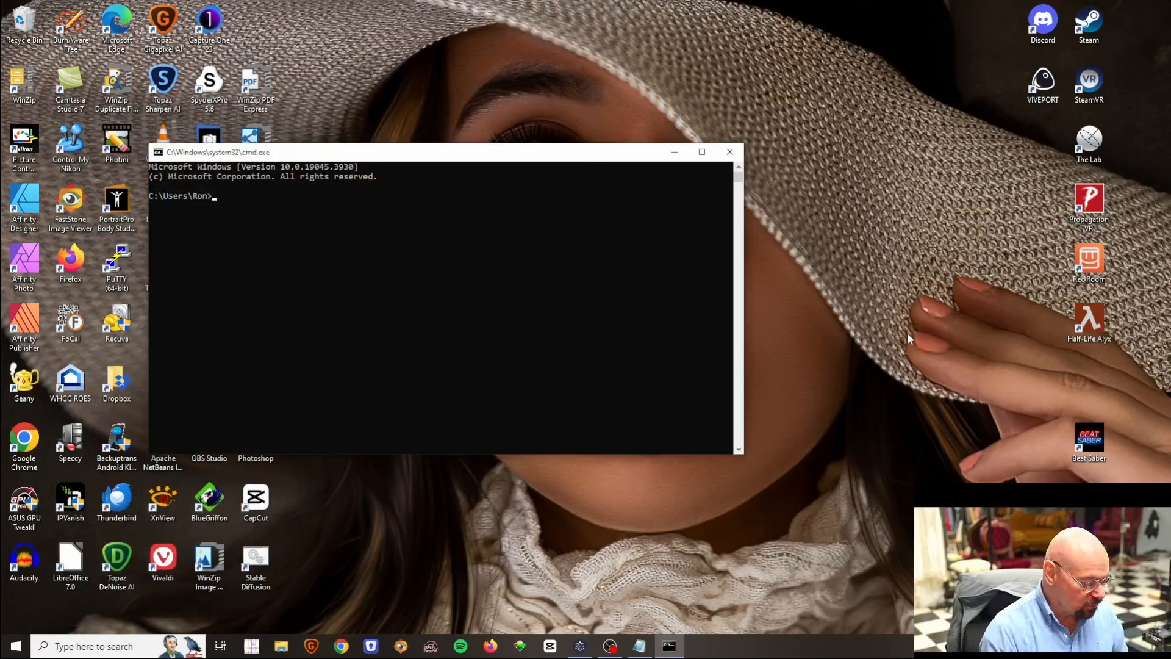
pyautogui.write('d')
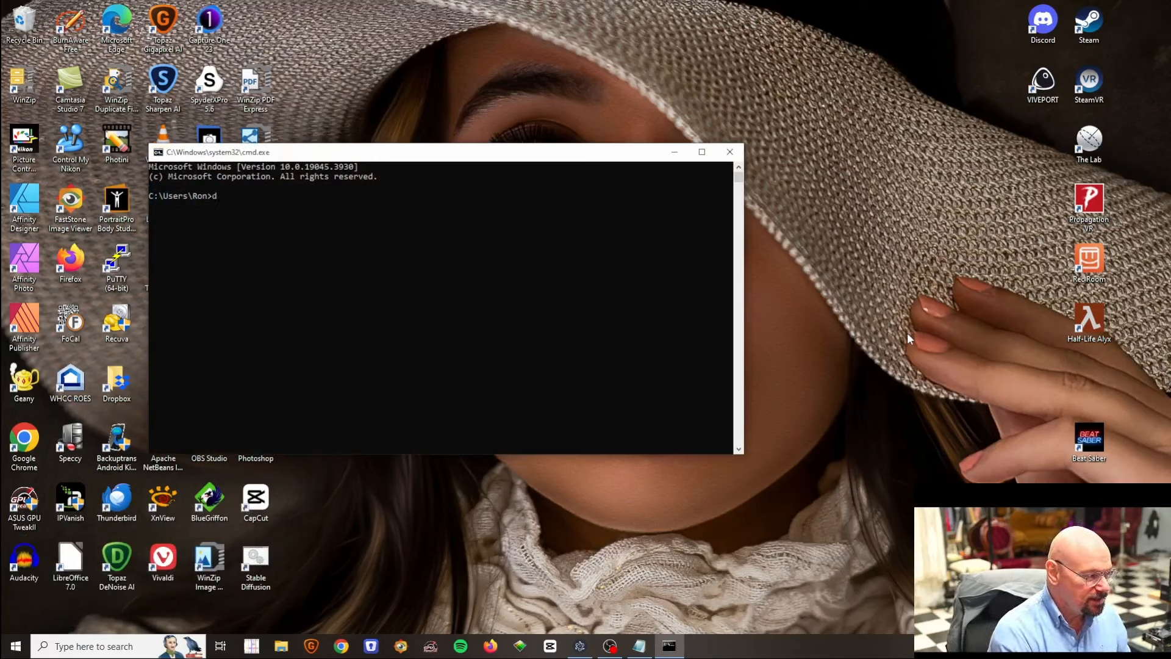
pyautogui.write('xdiag')
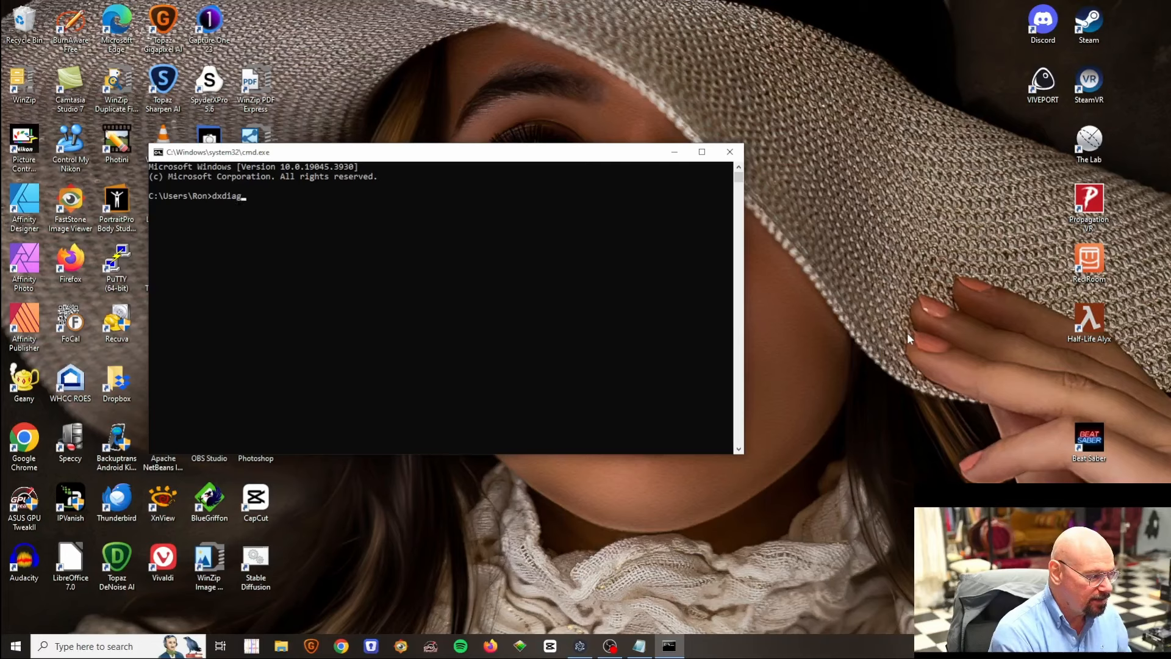
pyautogui.press('Return')
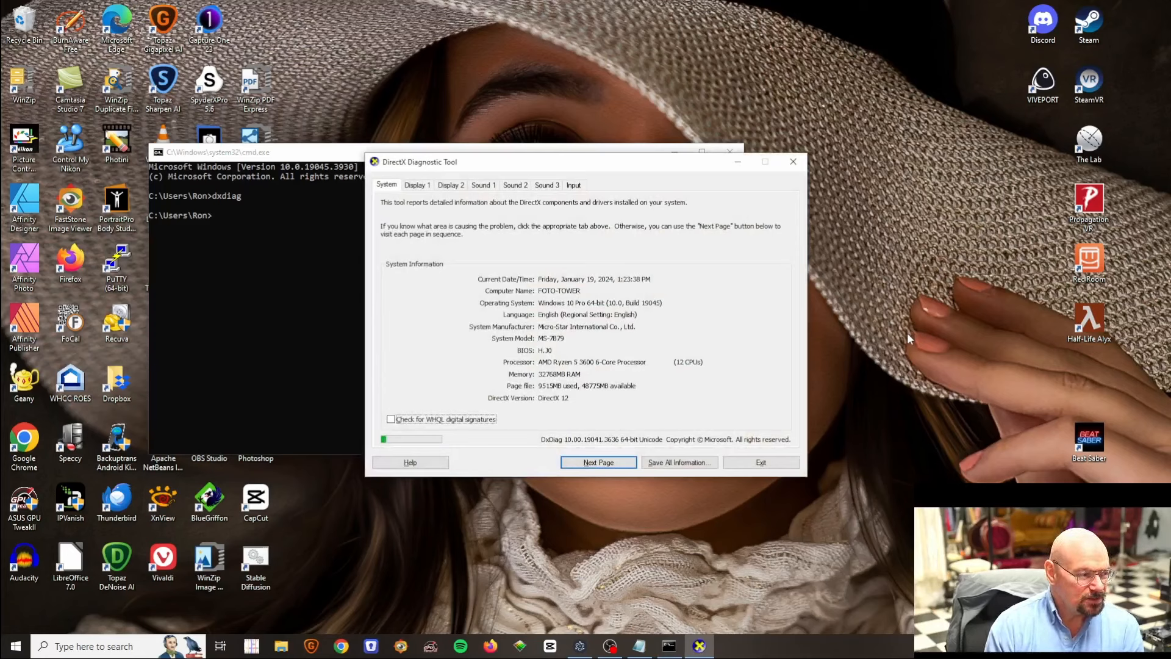
# Step: Check the graphics card and video memory details for Display 1, then exit the diagnostic tool and the Command Prompt
pyautogui.click(417, 186)
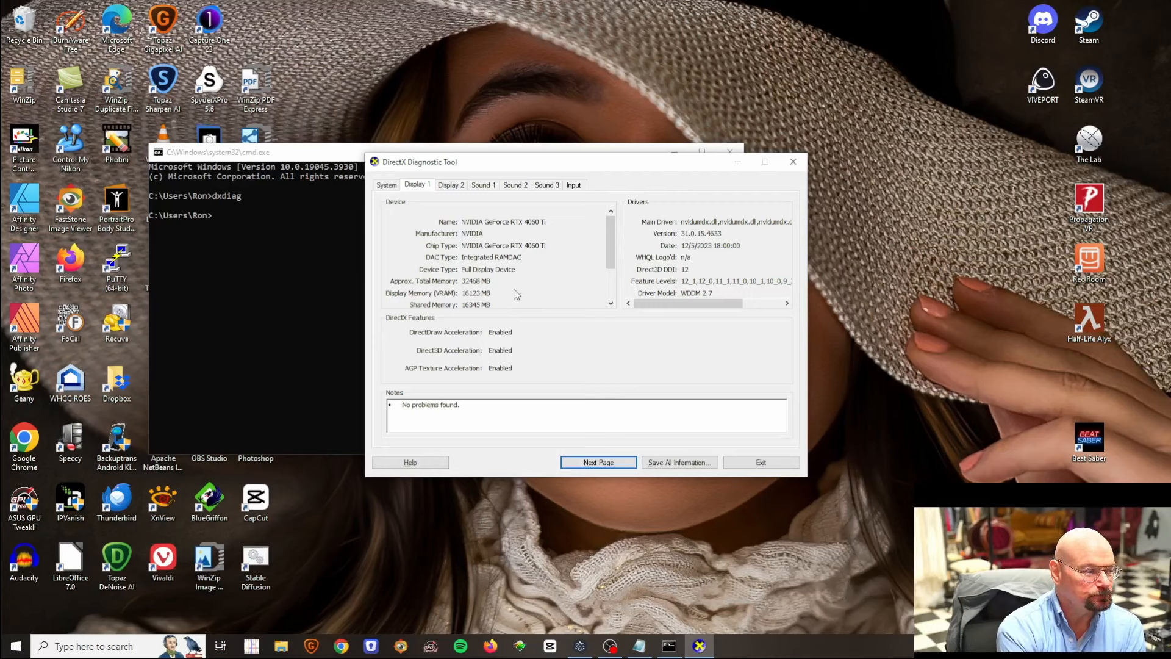
pyautogui.click(763, 462)
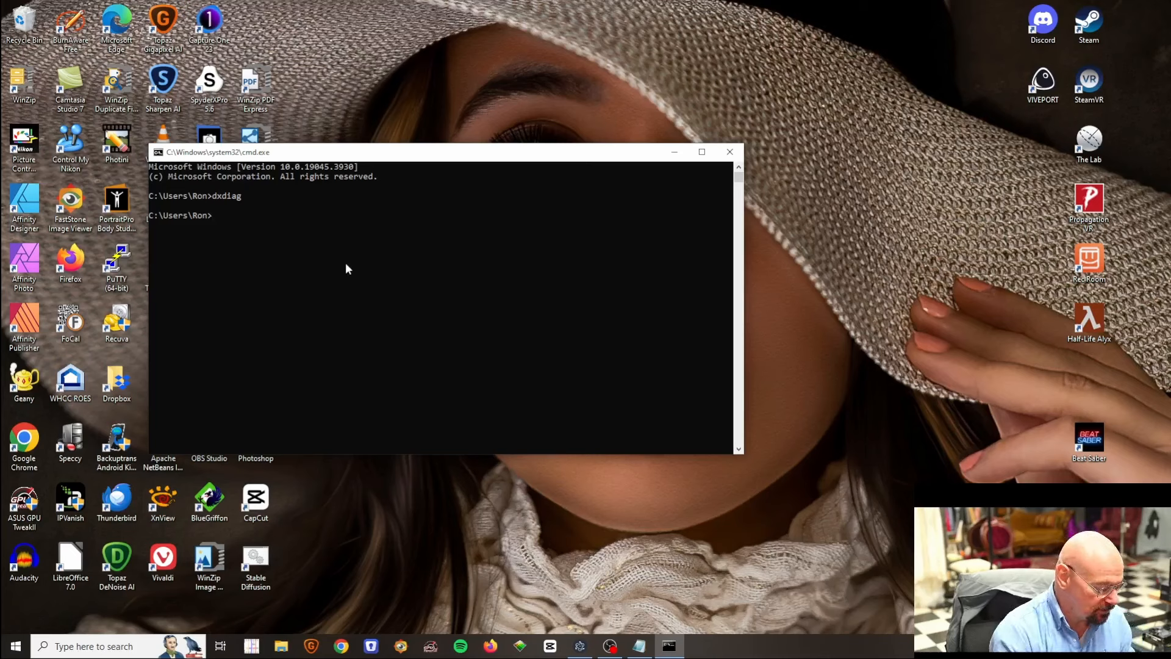
pyautogui.write('exit')
pyautogui.press('Return')
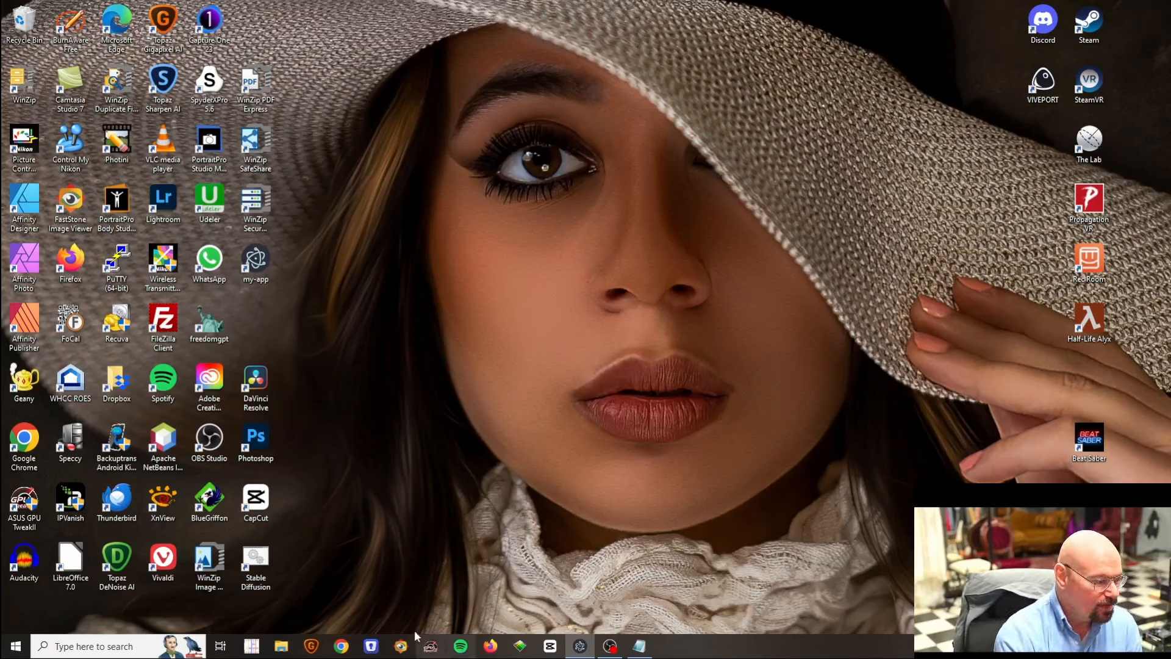
# Step: Switch to Firefox and load the copied address github.com/AUTOMATIC1111/stable-diffusion-webui
pyautogui.click(486, 647)
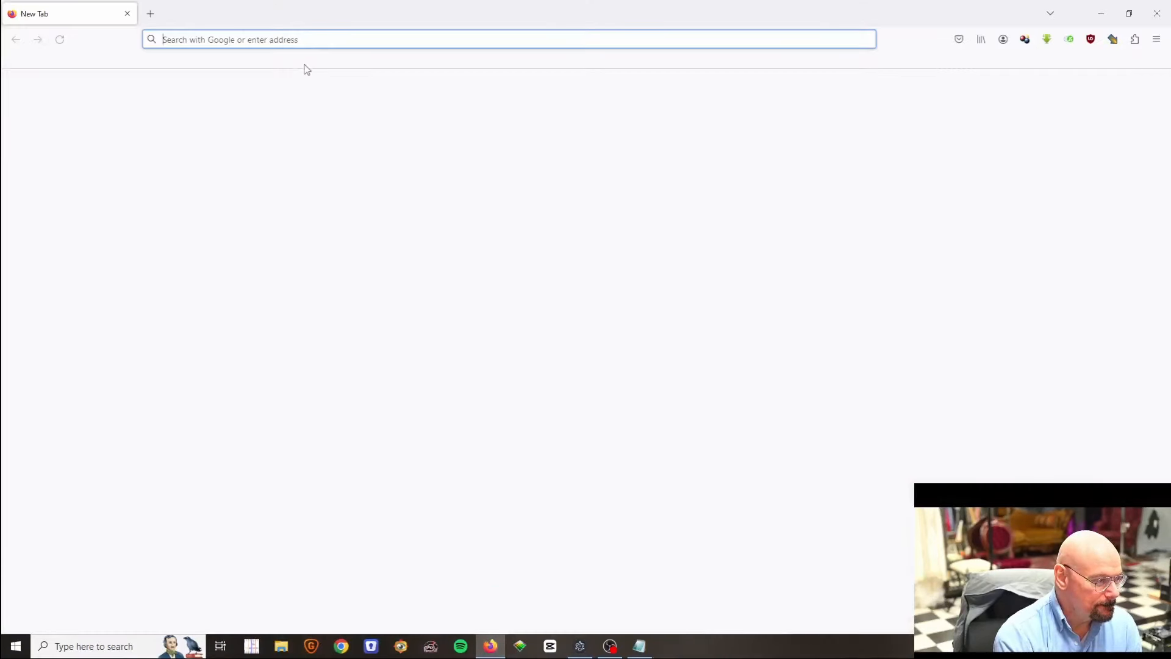
pyautogui.rightClick(339, 36)
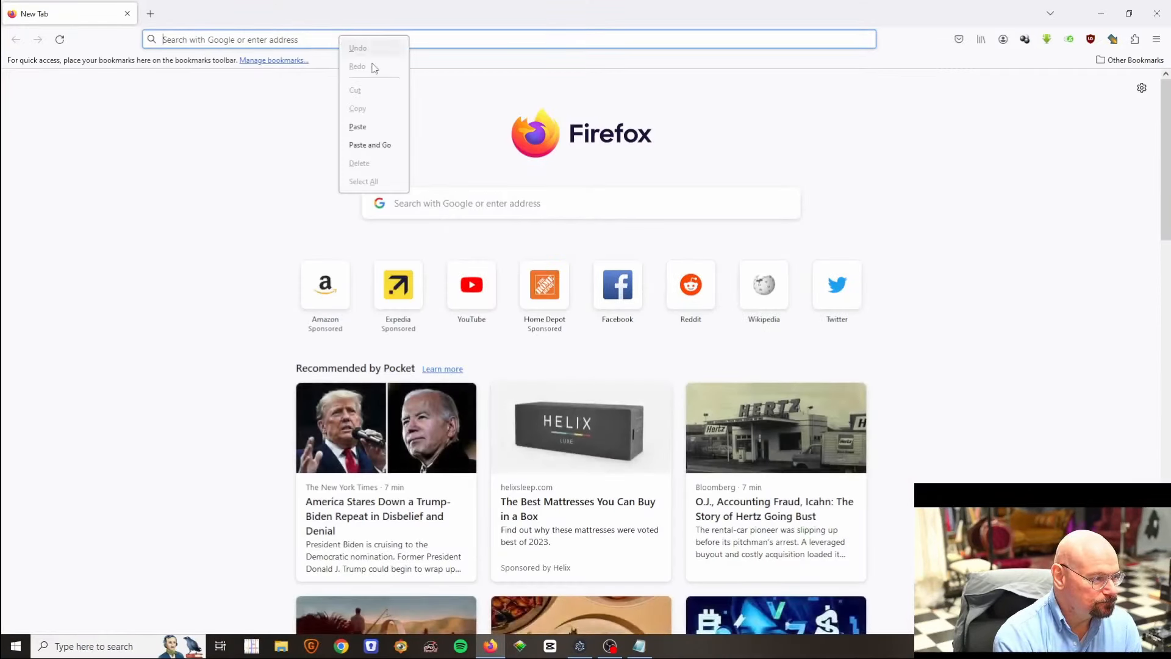
pyautogui.click(377, 144)
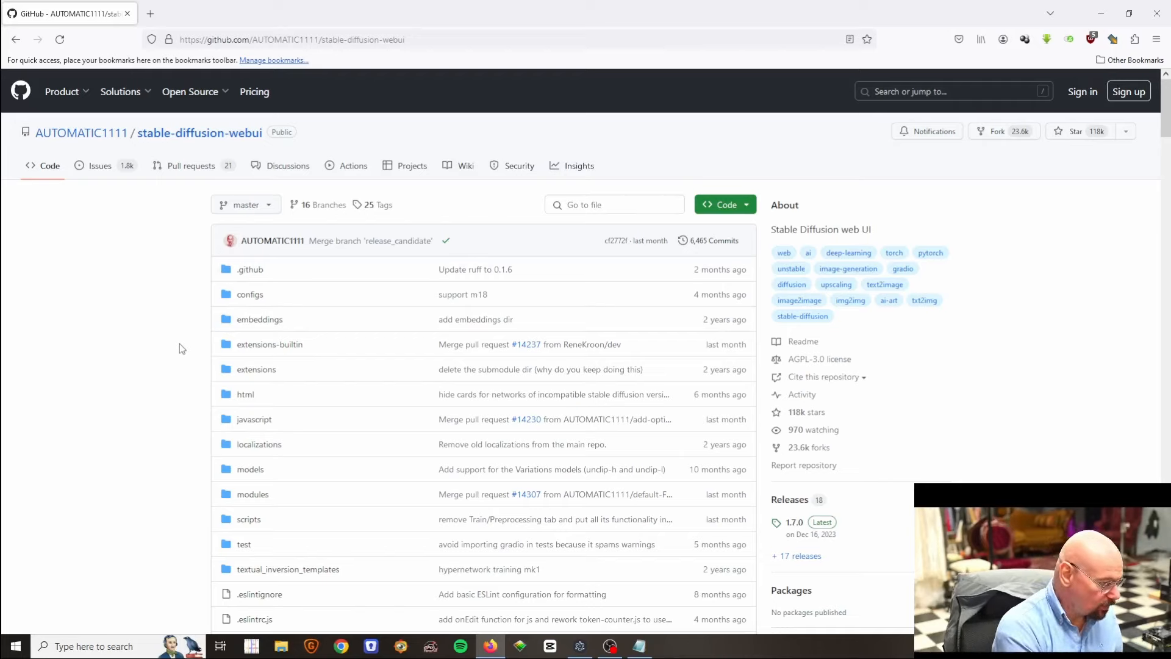
# Step: Search the repository page for "automatic inst" to locate the Automatic Installation on Windows instructions
pyautogui.hotkey('ctrl', 'f')
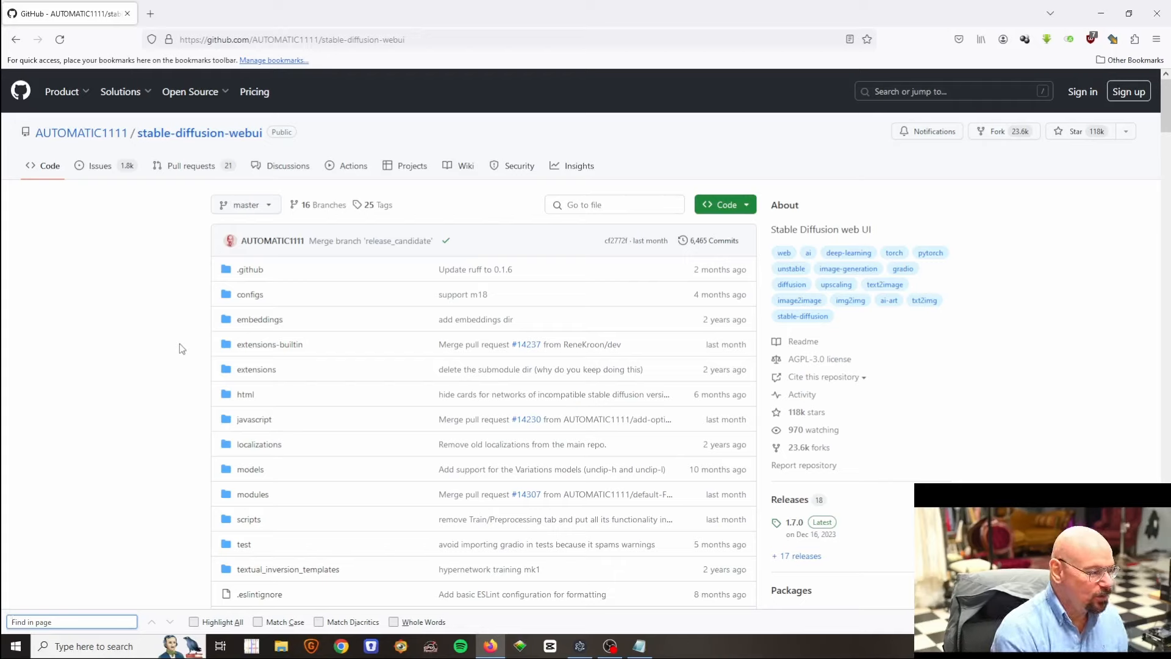
pyautogui.write('autom')
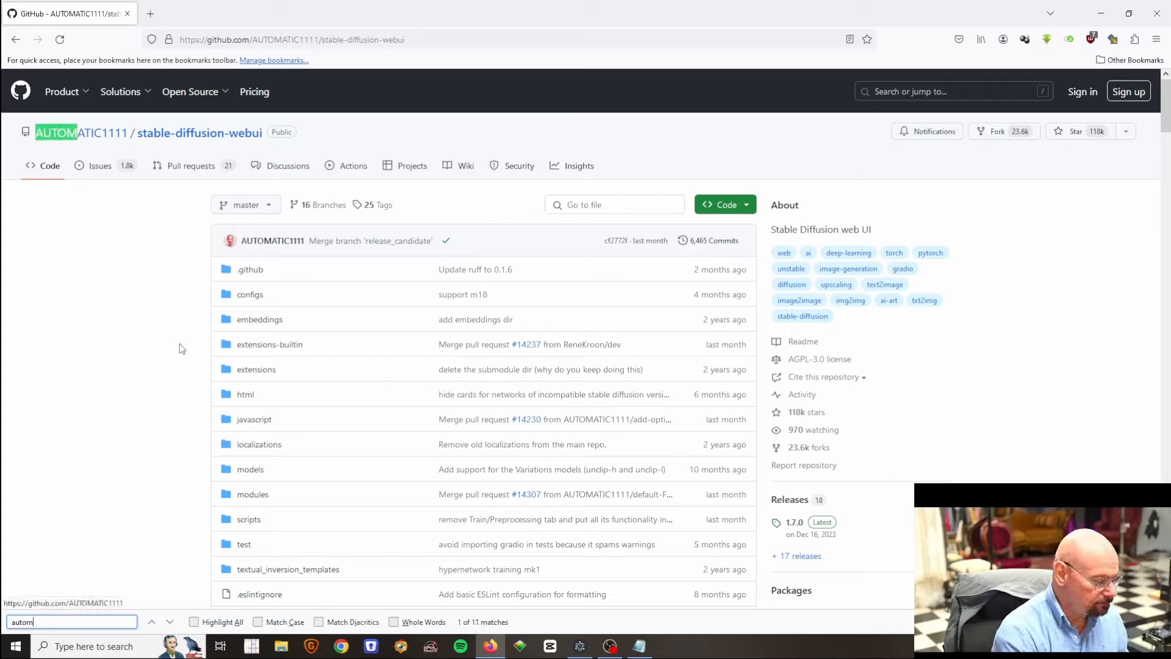
pyautogui.write('atic')
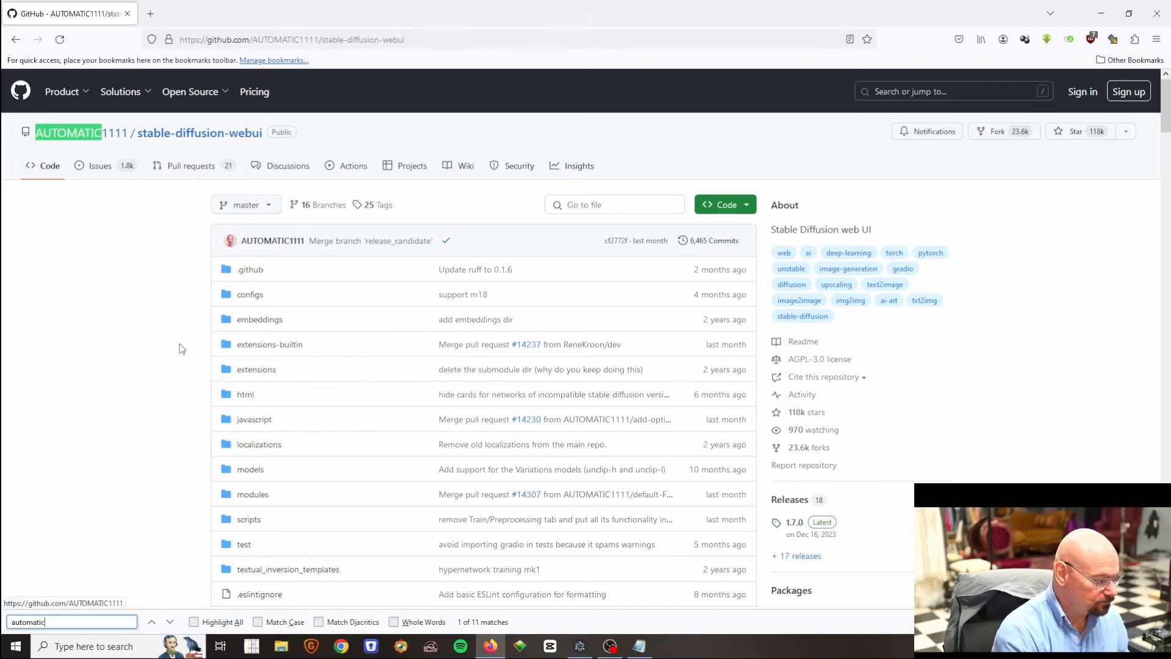
pyautogui.write(' instl')
pyautogui.press('BackSpace')
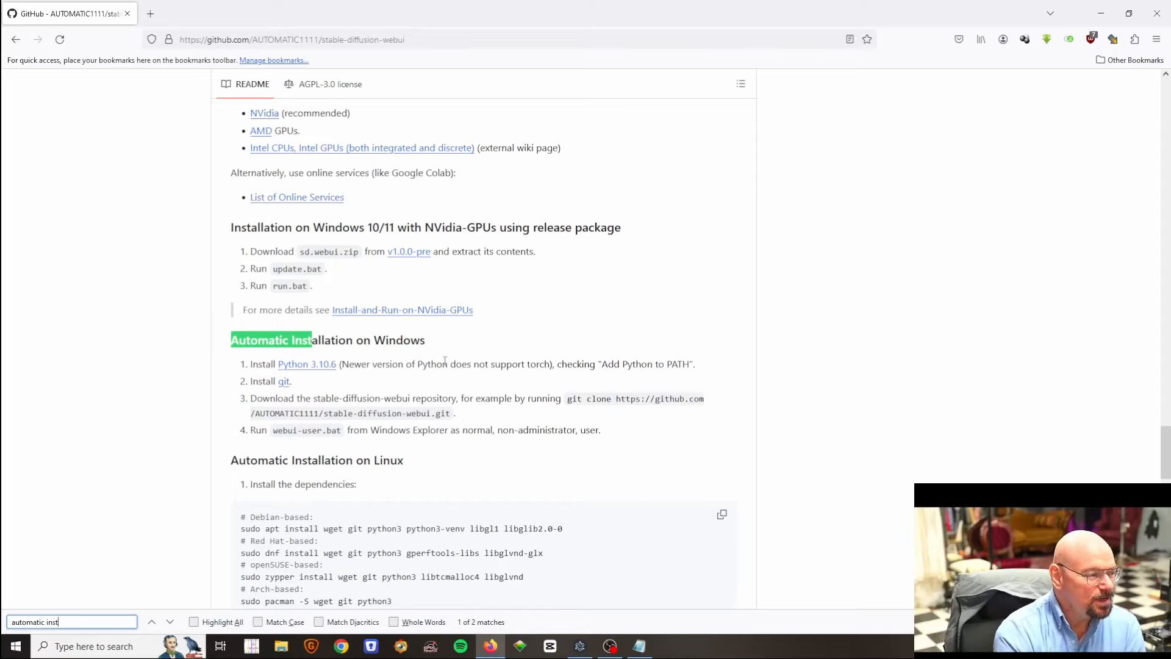
pyautogui.scroll(-1, 449, 349)
pyautogui.click(426, 303)
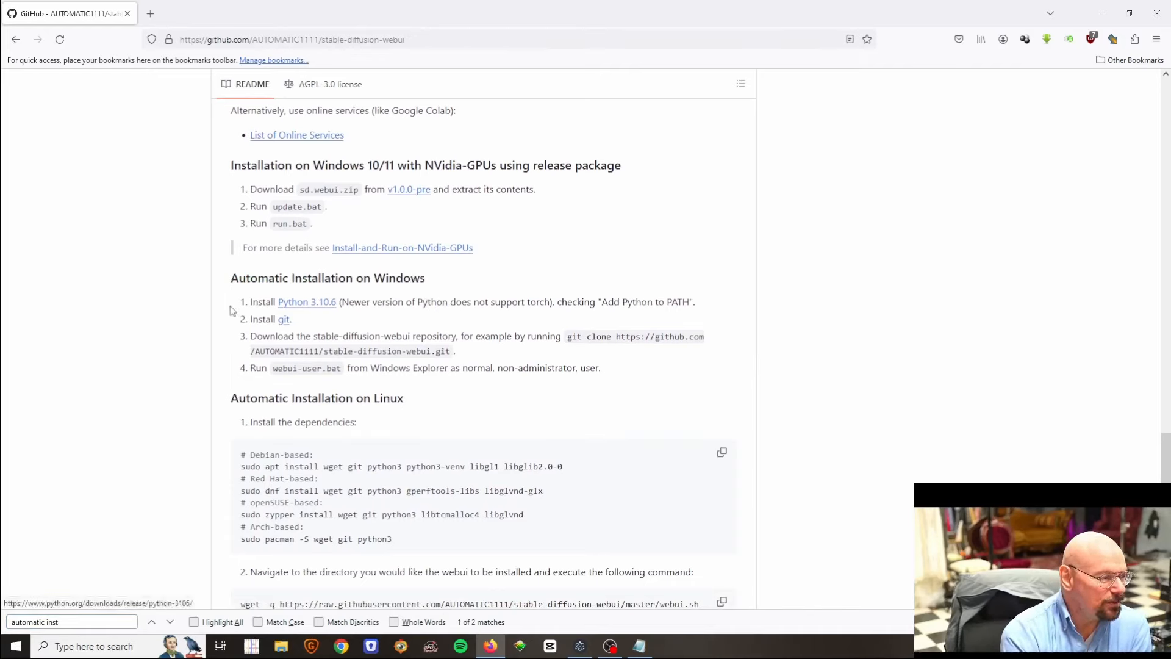
# Step: Open the Python 3.10.6 link from the Windows installation instructions in a new tab and switch to it
pyautogui.rightClick(310, 307)
pyautogui.click(366, 311)
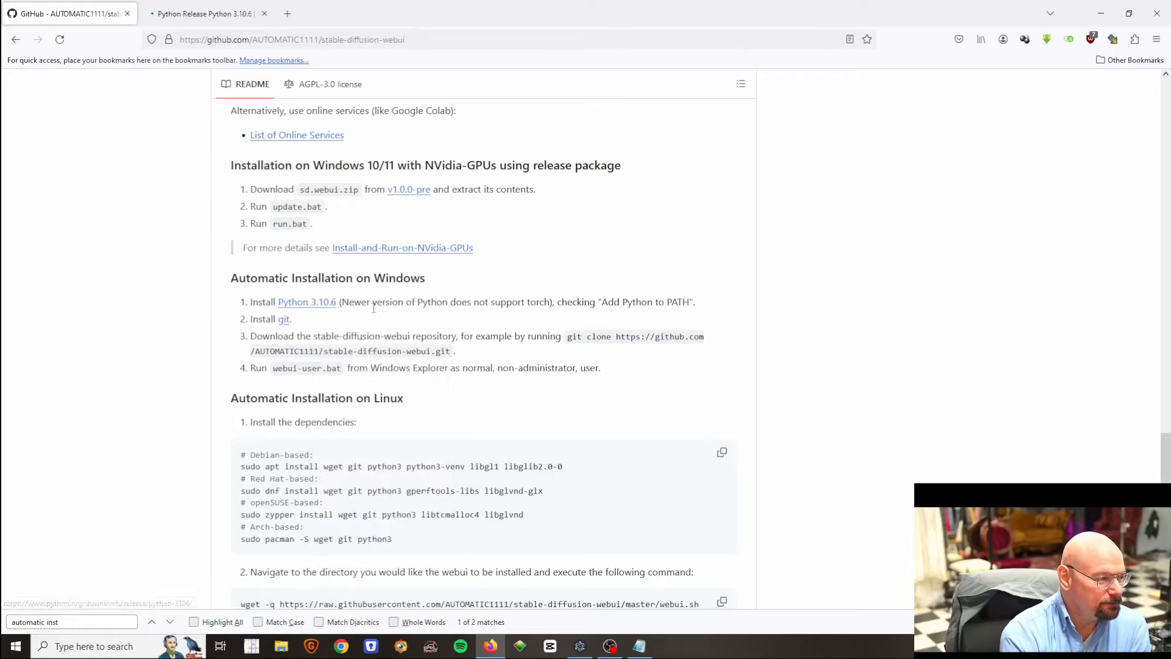
pyautogui.click(205, 14)
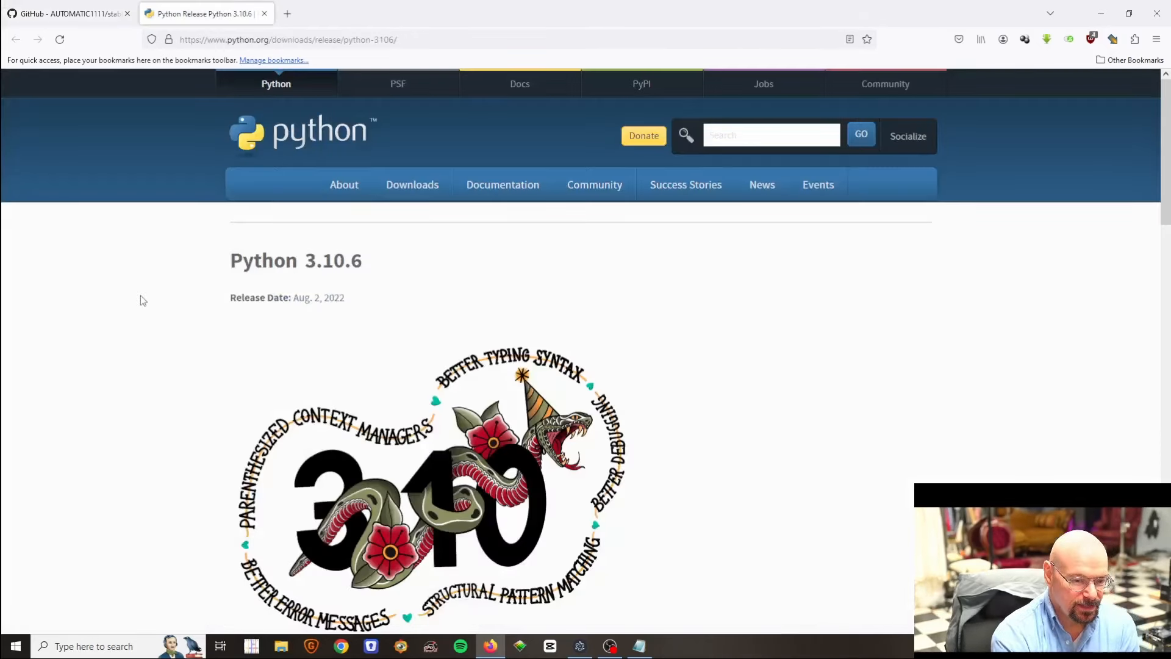
# Step: Find the Windows installer (64-bit) on the release page, save python-3.10.6-amd64.exe in Downloads, and close the Python page
pyautogui.hotkey('ctrl', 'f')
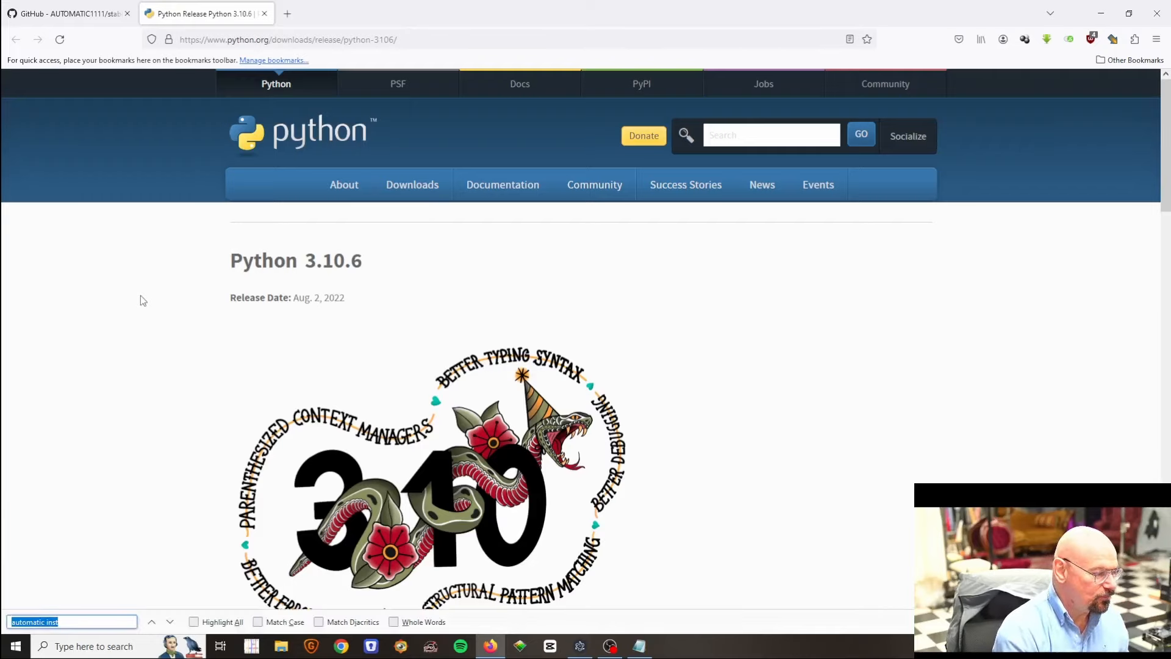
pyautogui.write('windows in')
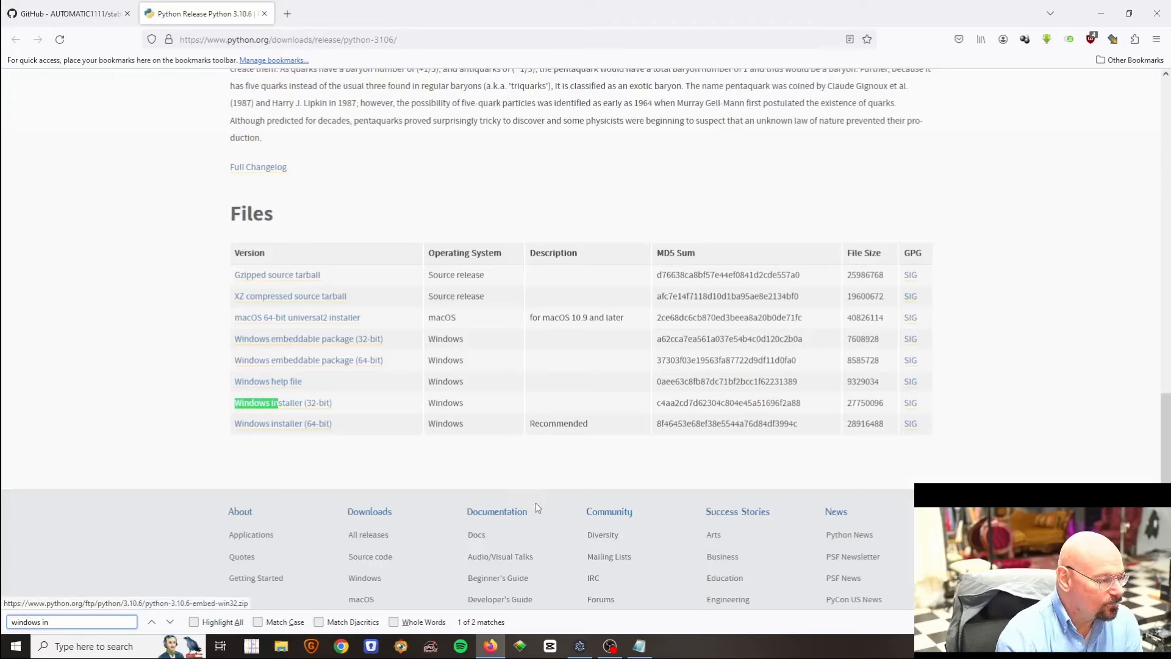
pyautogui.click(305, 429)
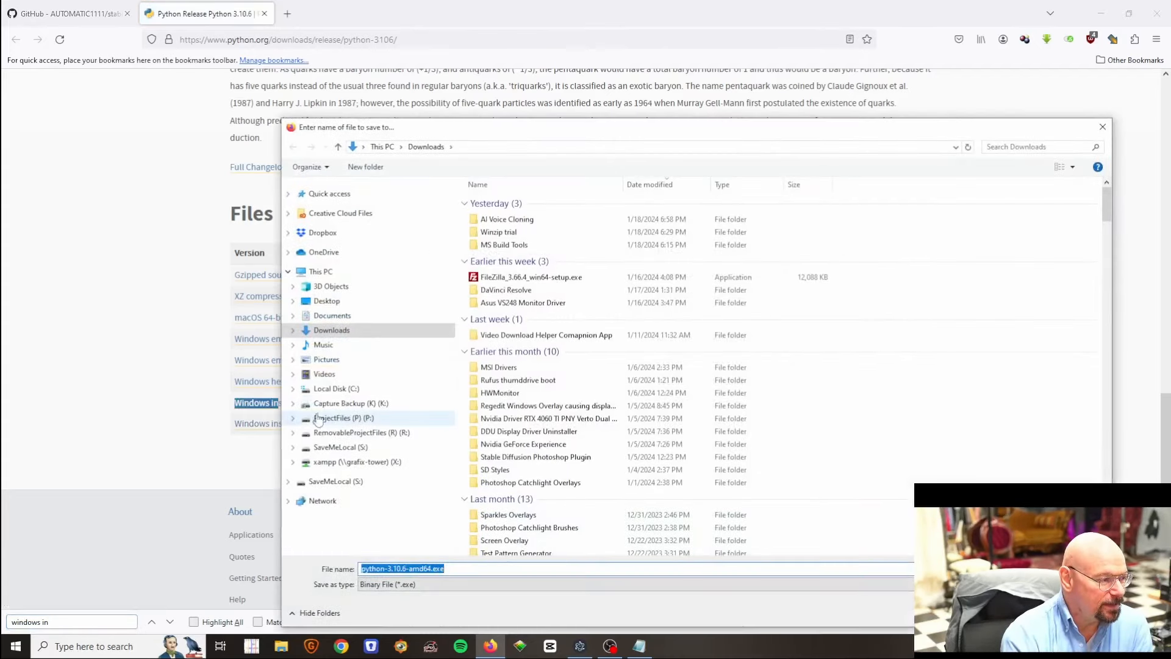
pyautogui.click(345, 333)
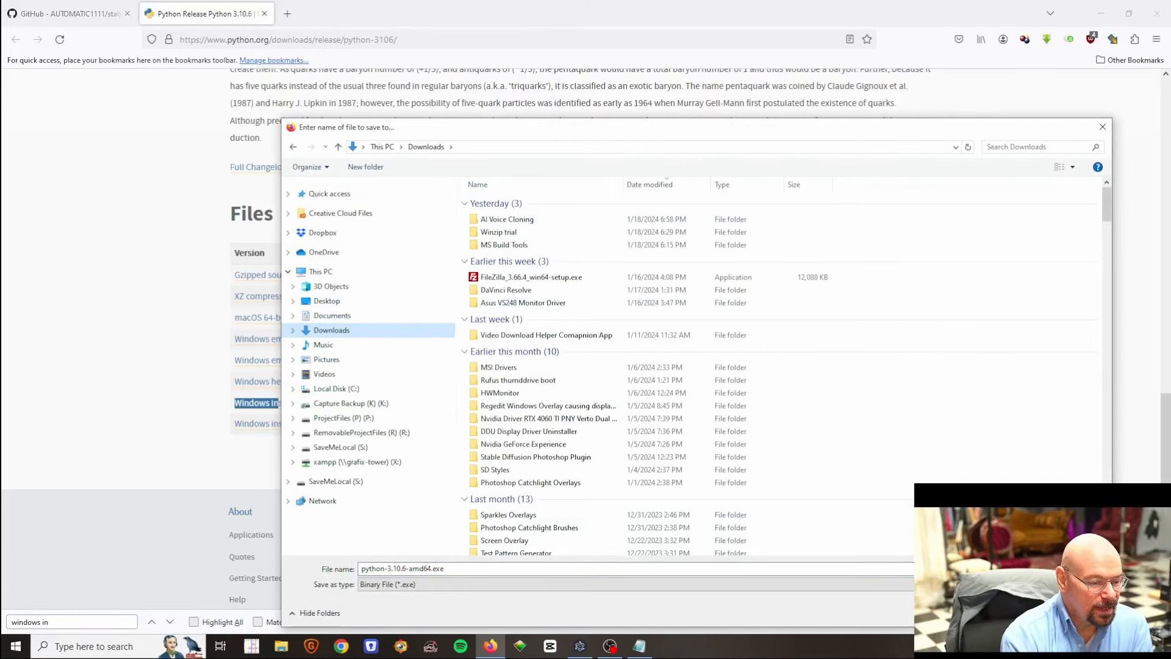
pyautogui.press('Return')
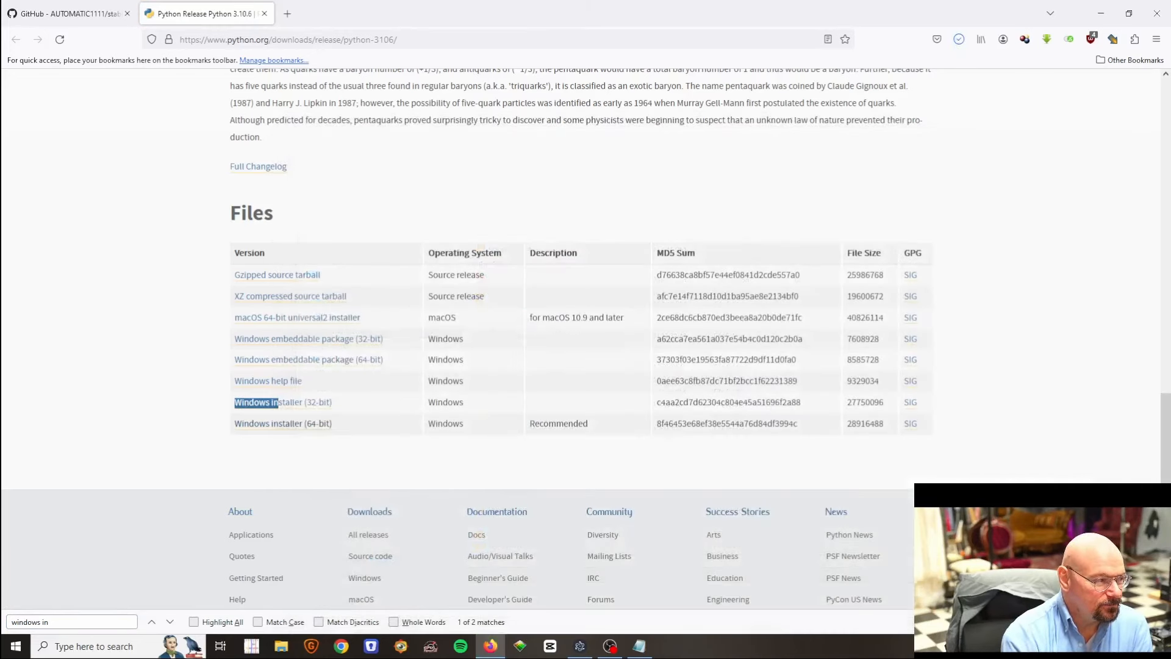
pyautogui.click(265, 15)
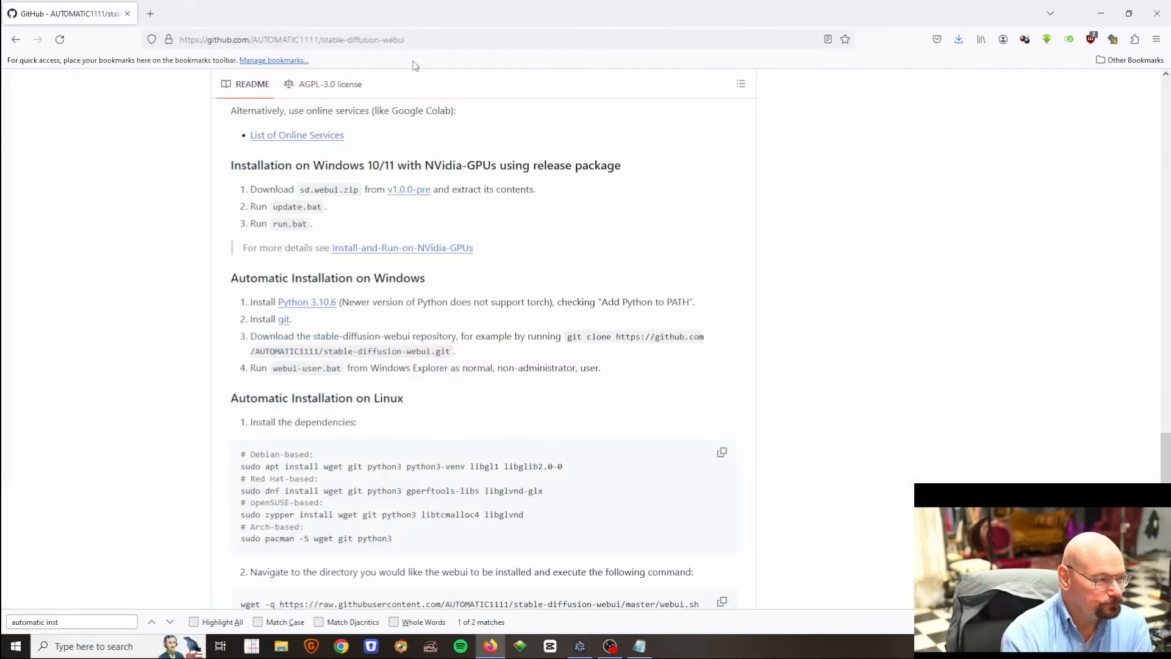
# Step: Open the git link from the instructions separately, save the 64-bit Git for Windows Setup in Downloads, and close its page
pyautogui.rightClick(285, 321)
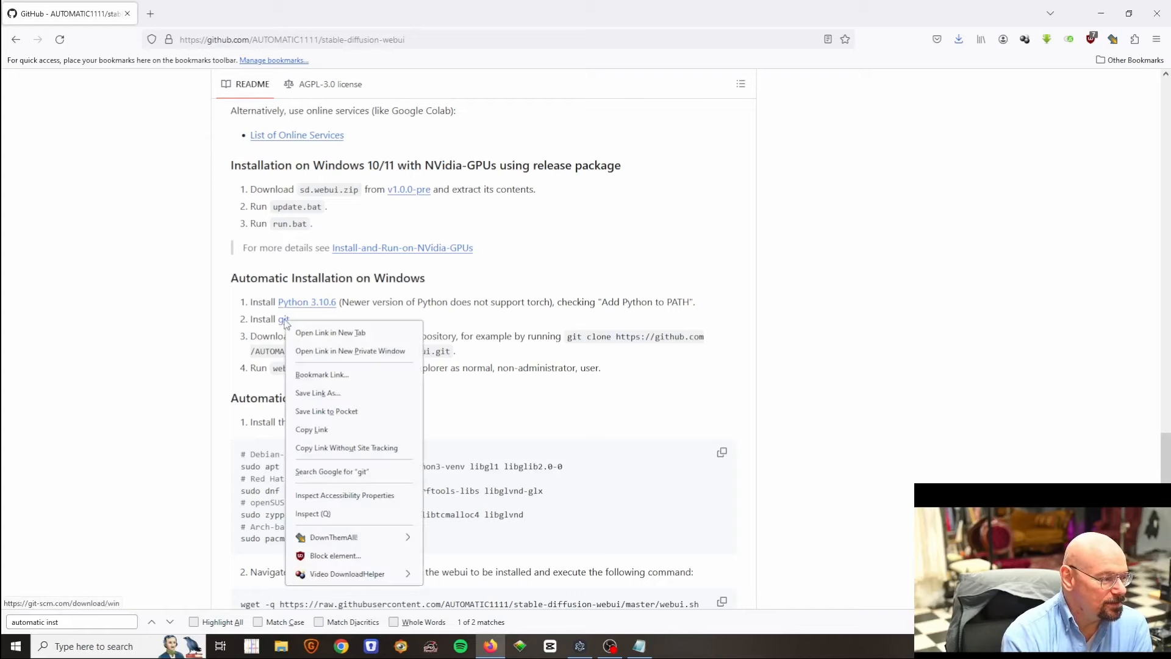
pyautogui.click(323, 333)
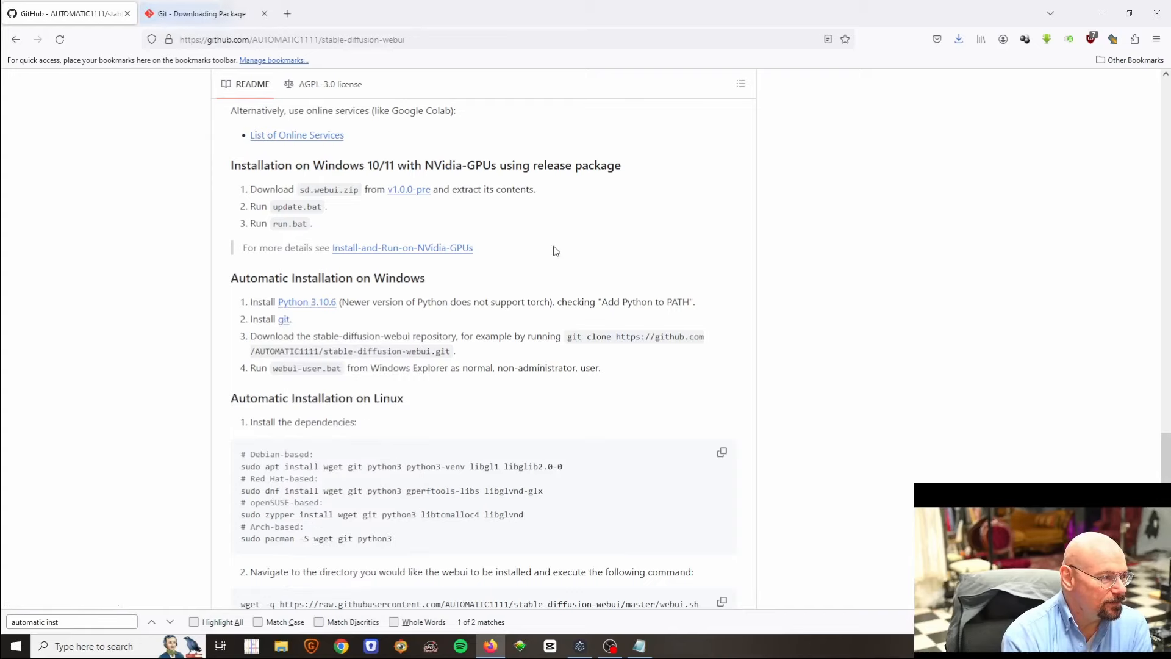
pyautogui.click(207, 7)
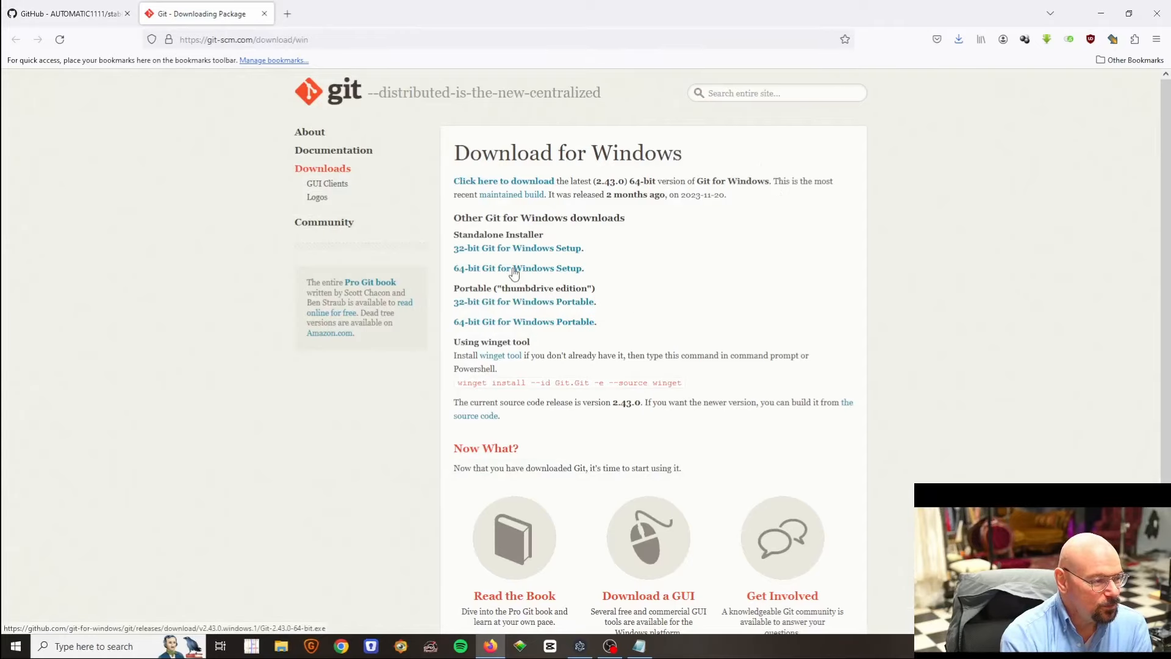
pyautogui.click(540, 269)
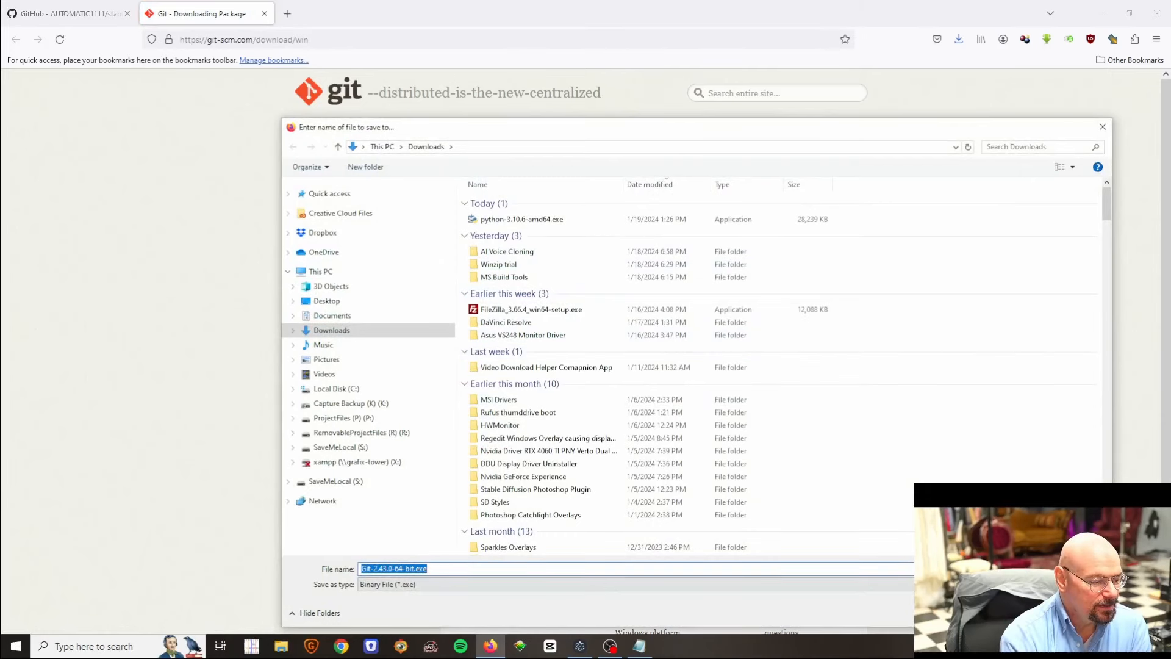
pyautogui.press('Return')
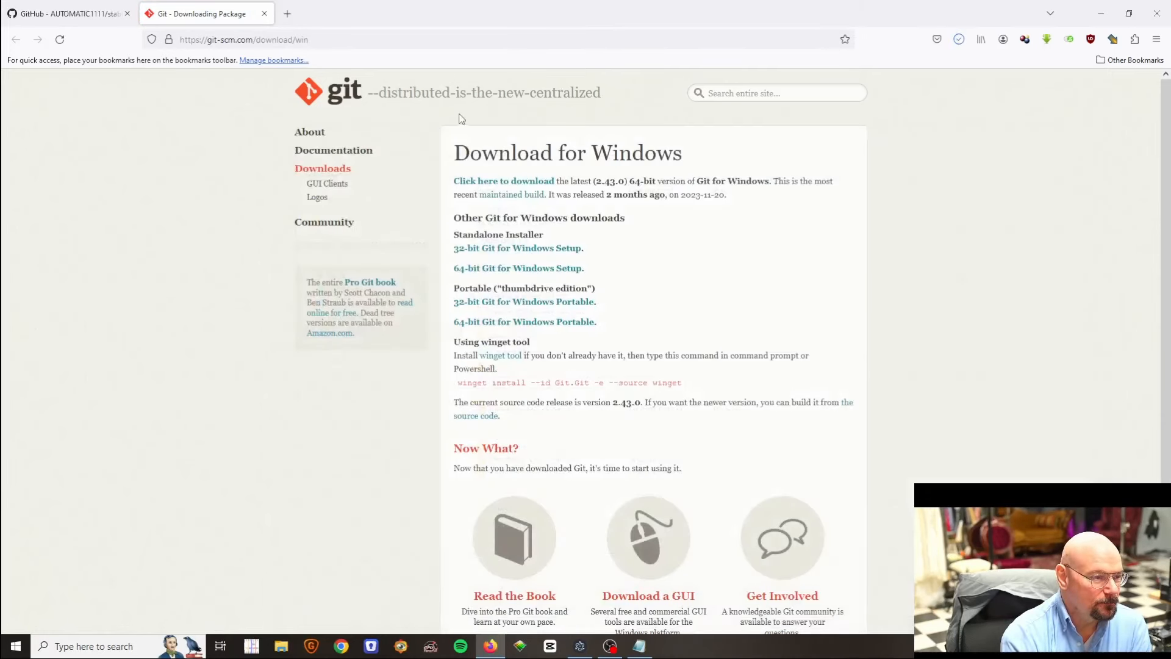
pyautogui.click(264, 13)
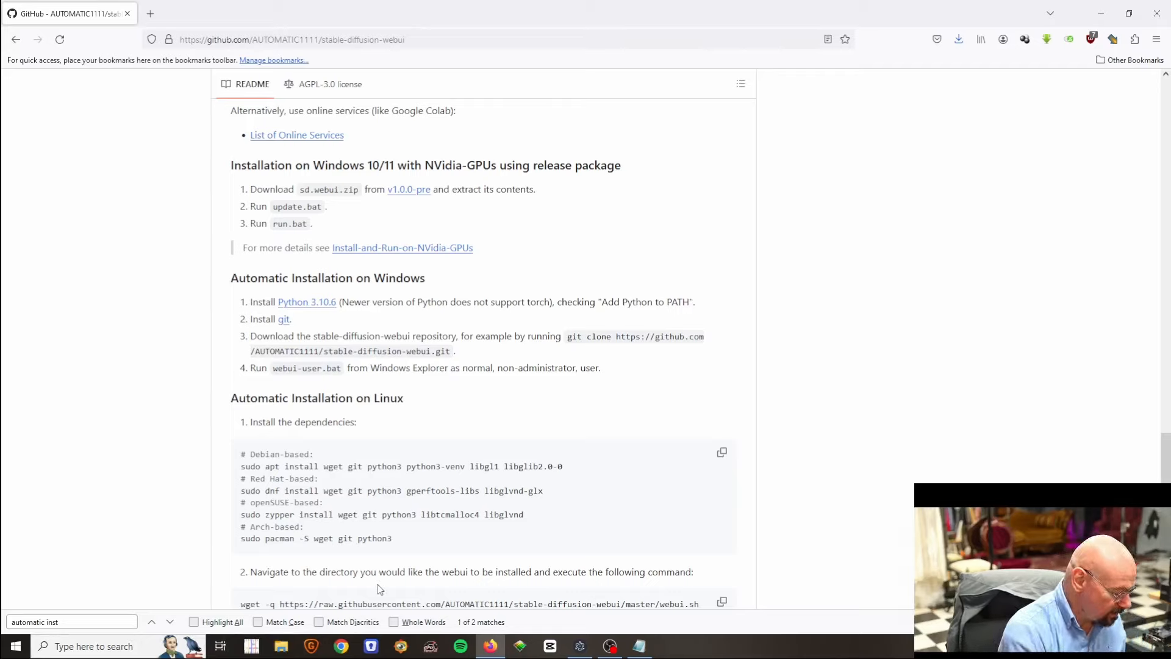
# Step: Launch File Explorer with the explorer command and open Local Disk (C:)
pyautogui.press('super+r')
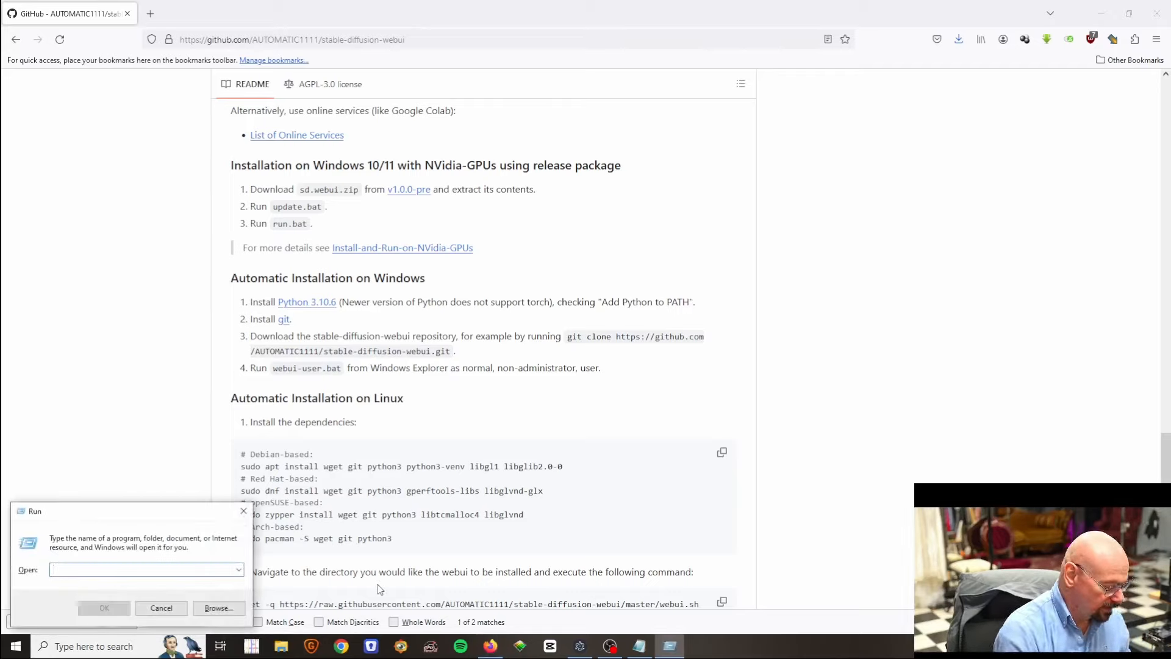
pyautogui.write('explor')
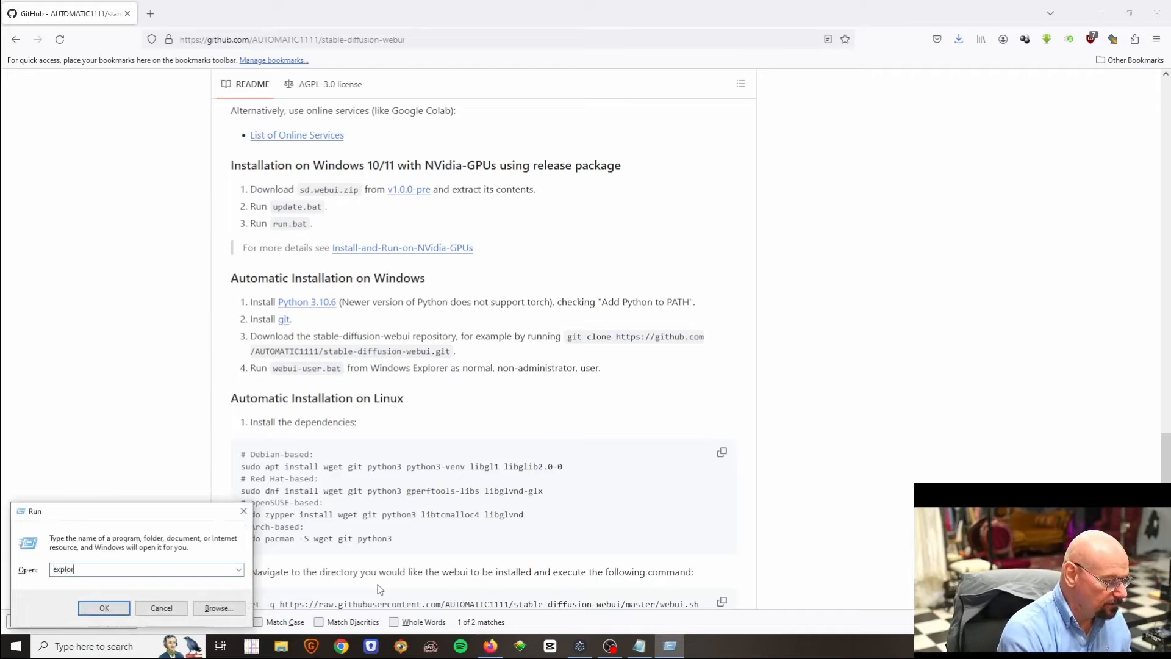
pyautogui.write('er')
pyautogui.press('Return')
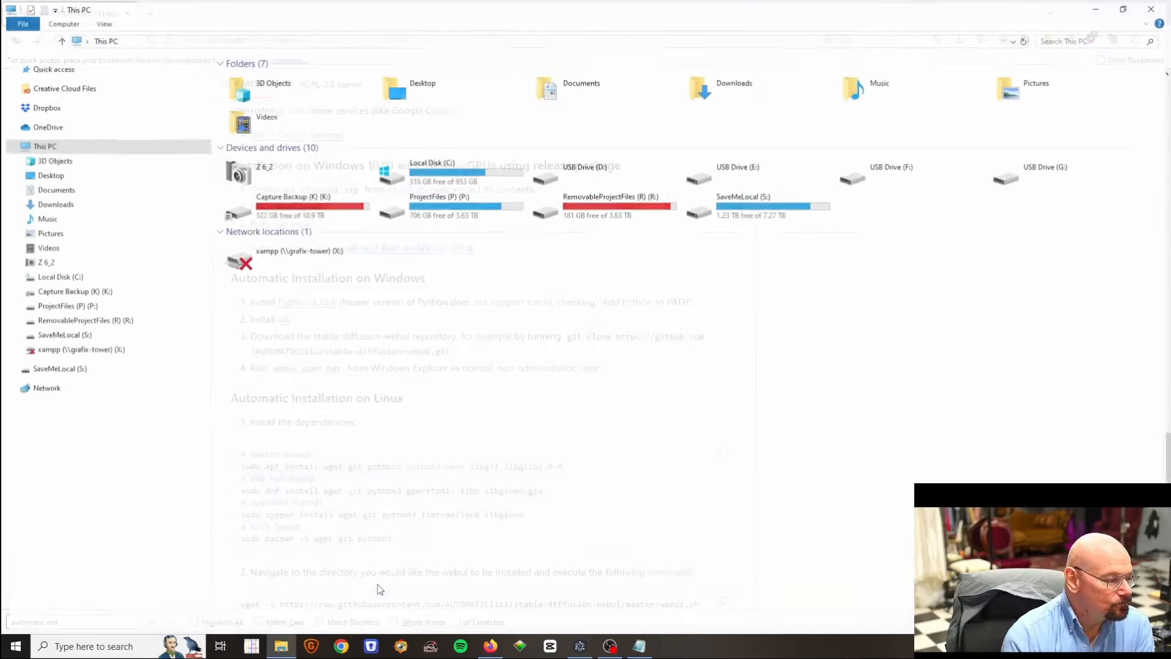
pyautogui.click(76, 278)
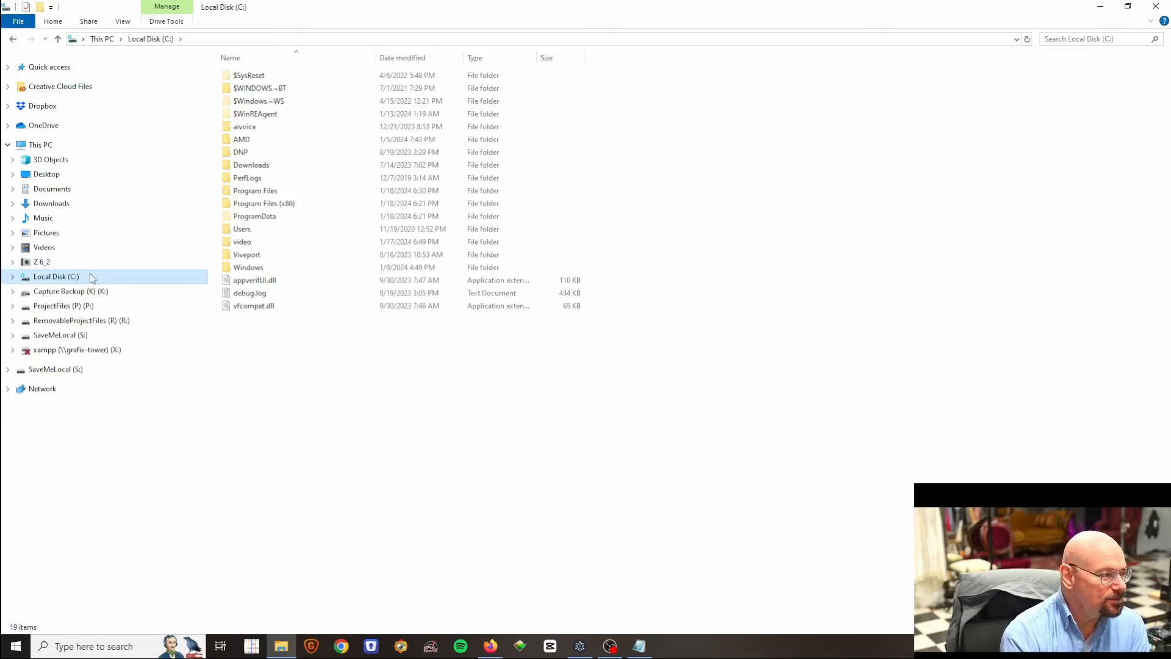
# Step: Create a new folder named sd in the root of Local Disk (C:)
pyautogui.rightClick(328, 379)
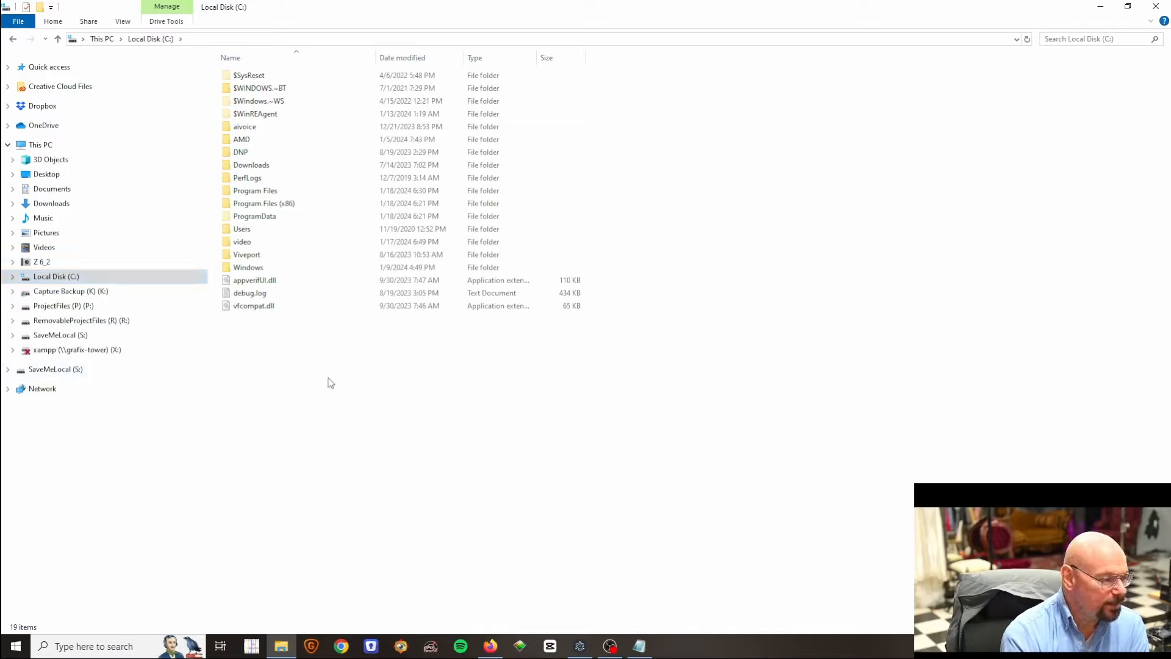
pyautogui.moveTo(413, 546)
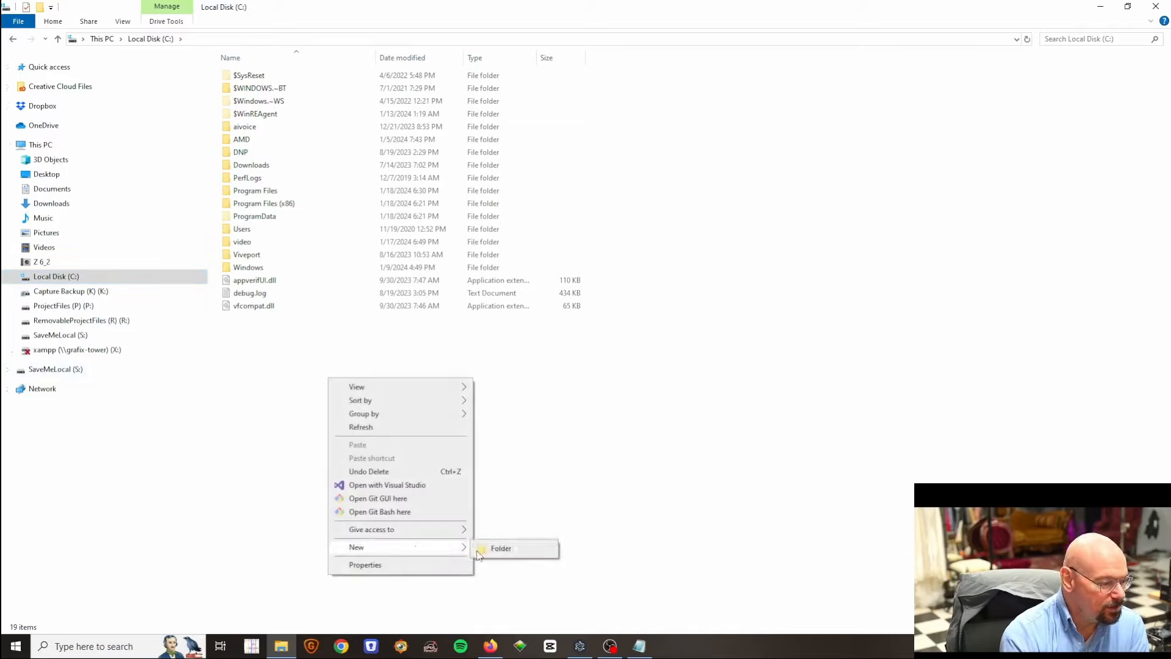
pyautogui.click(534, 552)
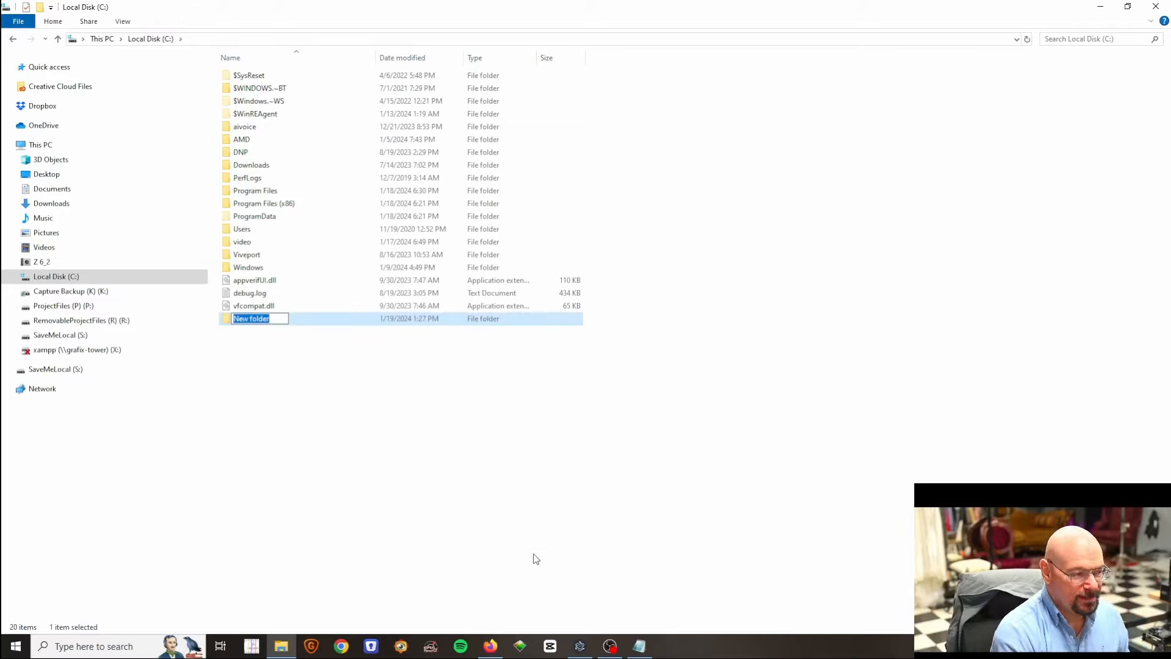
pyautogui.write('sd')
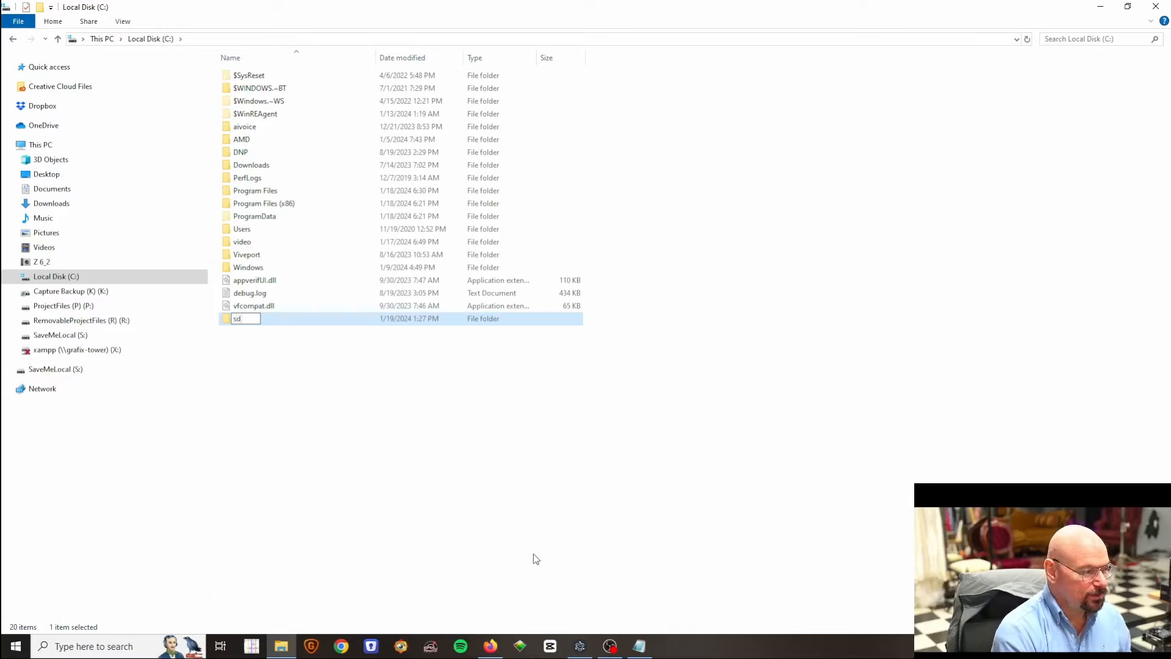
pyautogui.press('Return')
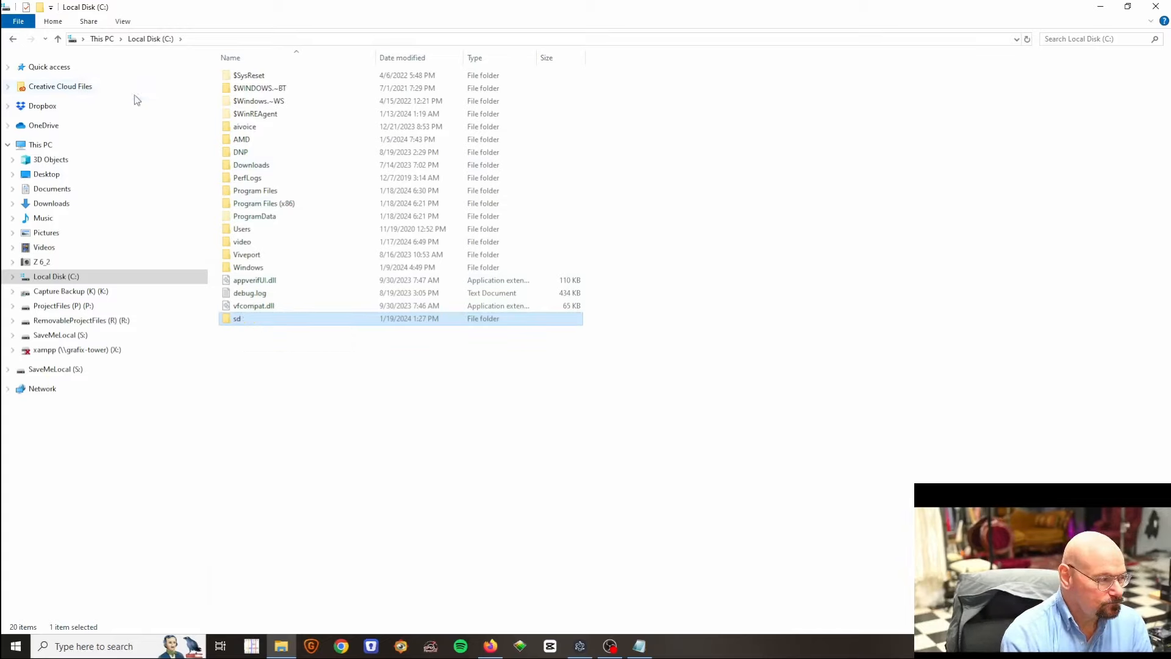
# Step: Run python-3.10.6-amd64.exe from Downloads, try the default installation with Python 3.10 added to PATH, and close the setup
pyautogui.click(81, 202)
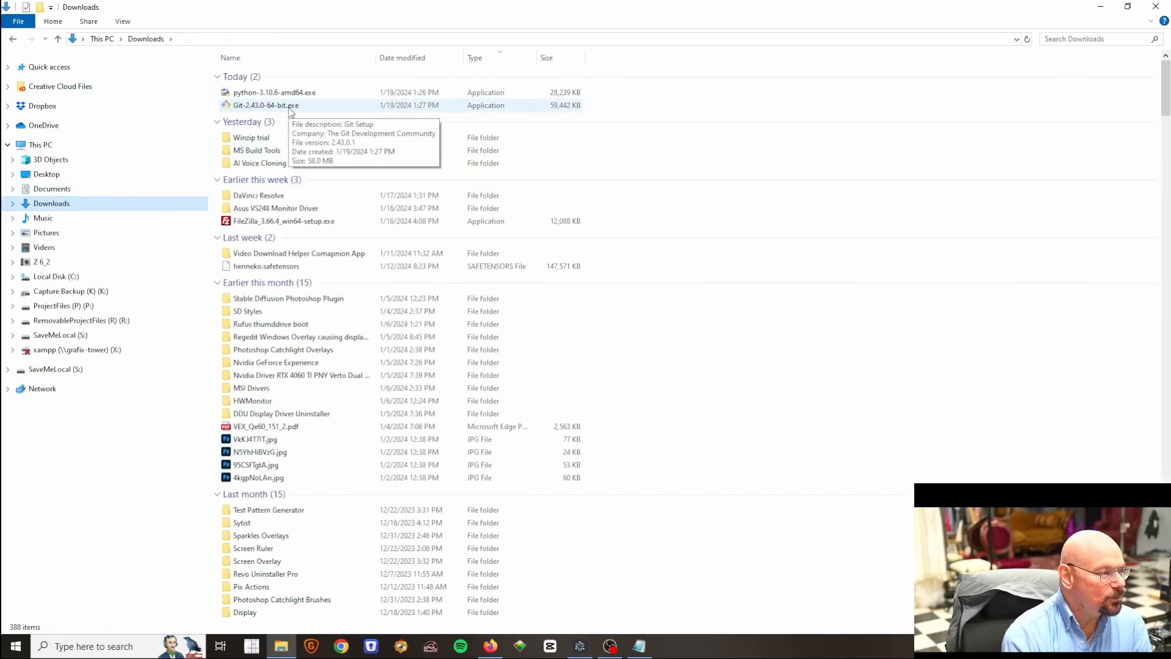
pyautogui.click(299, 93)
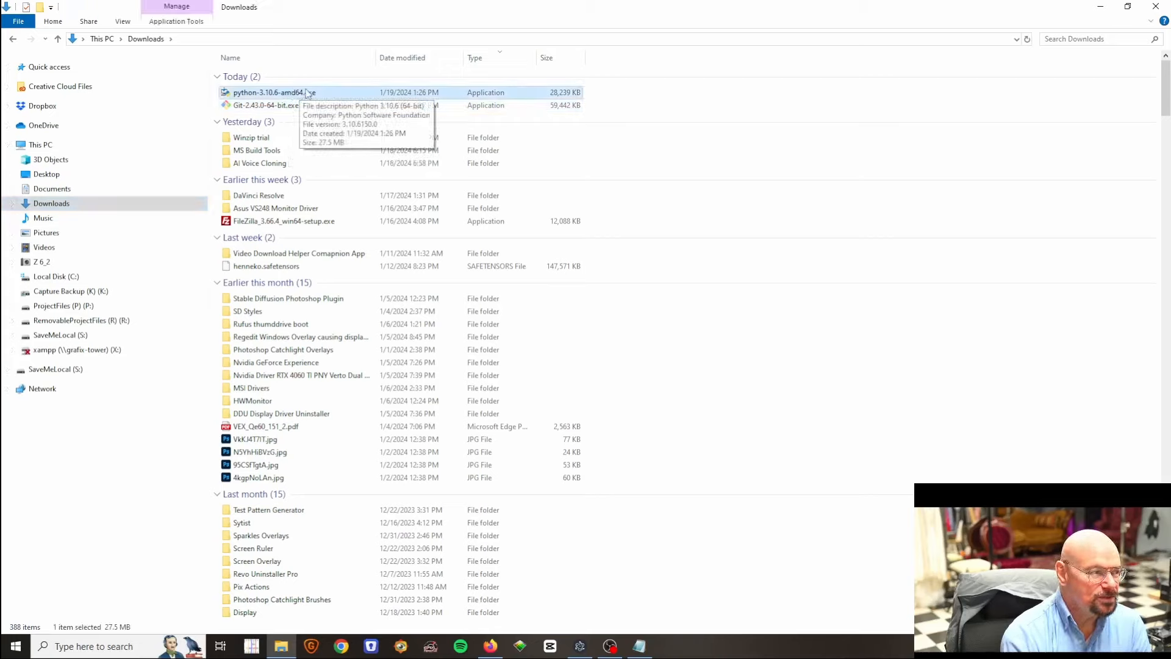
pyautogui.doubleClick(333, 93)
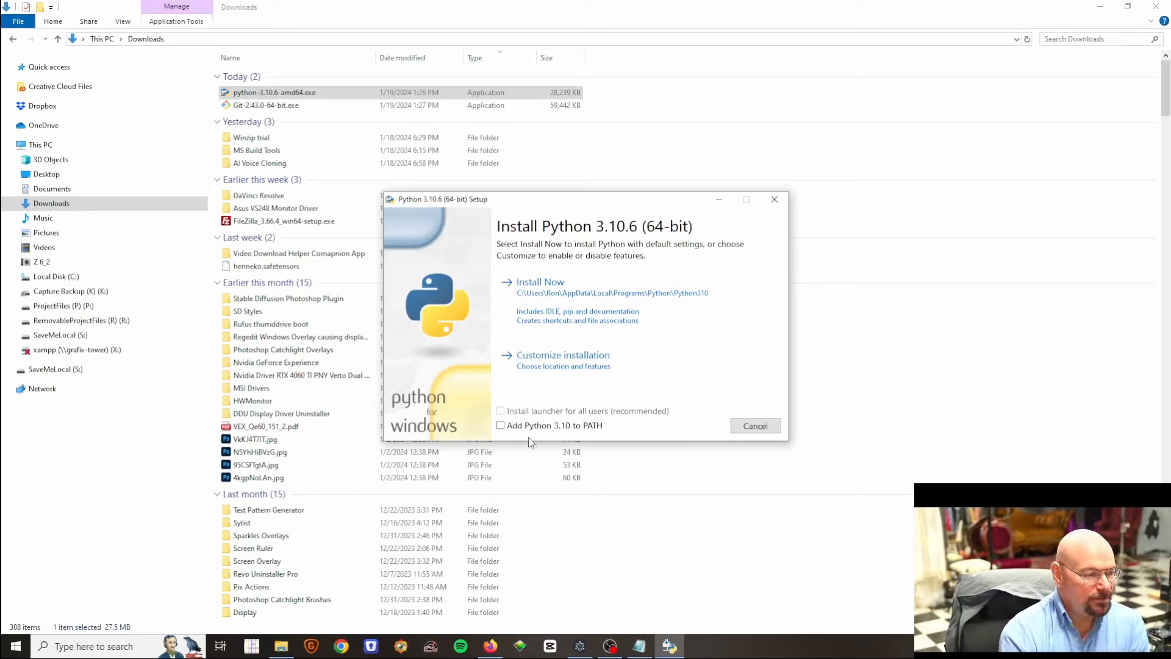
pyautogui.click(500, 425)
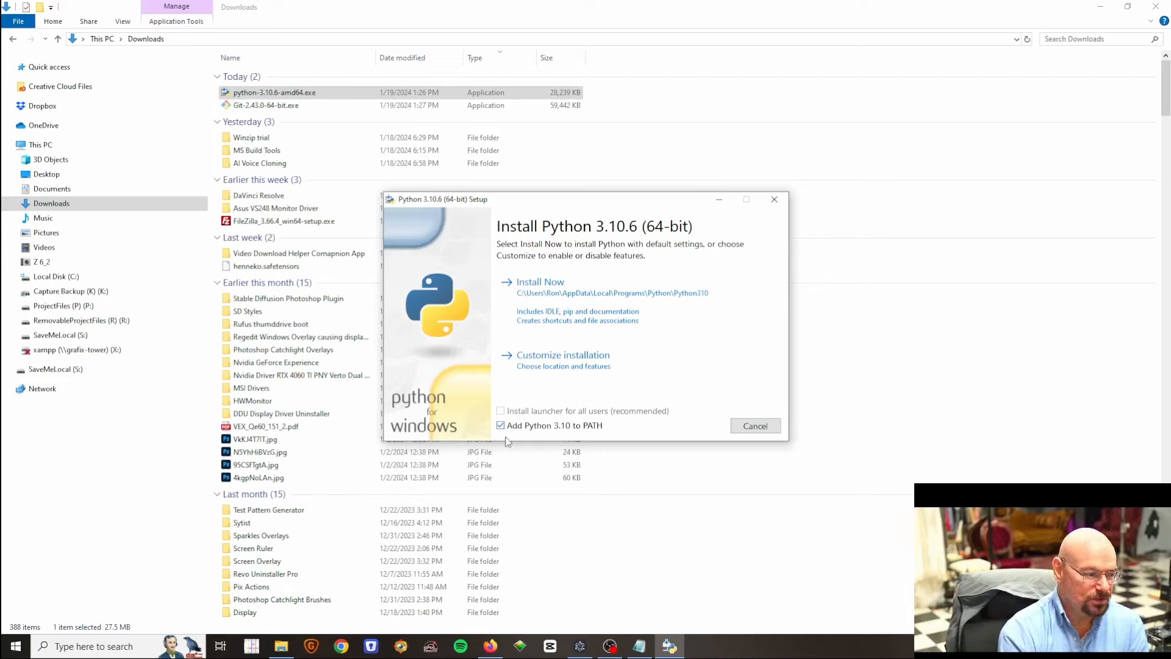
pyautogui.click(550, 294)
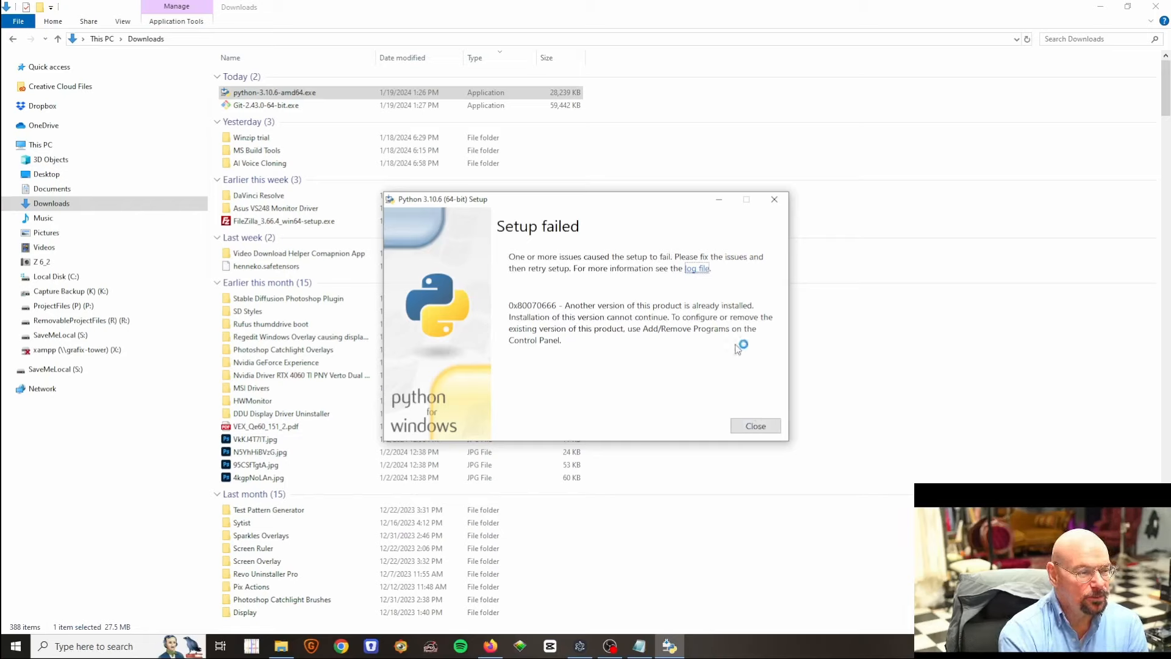
pyautogui.click(767, 427)
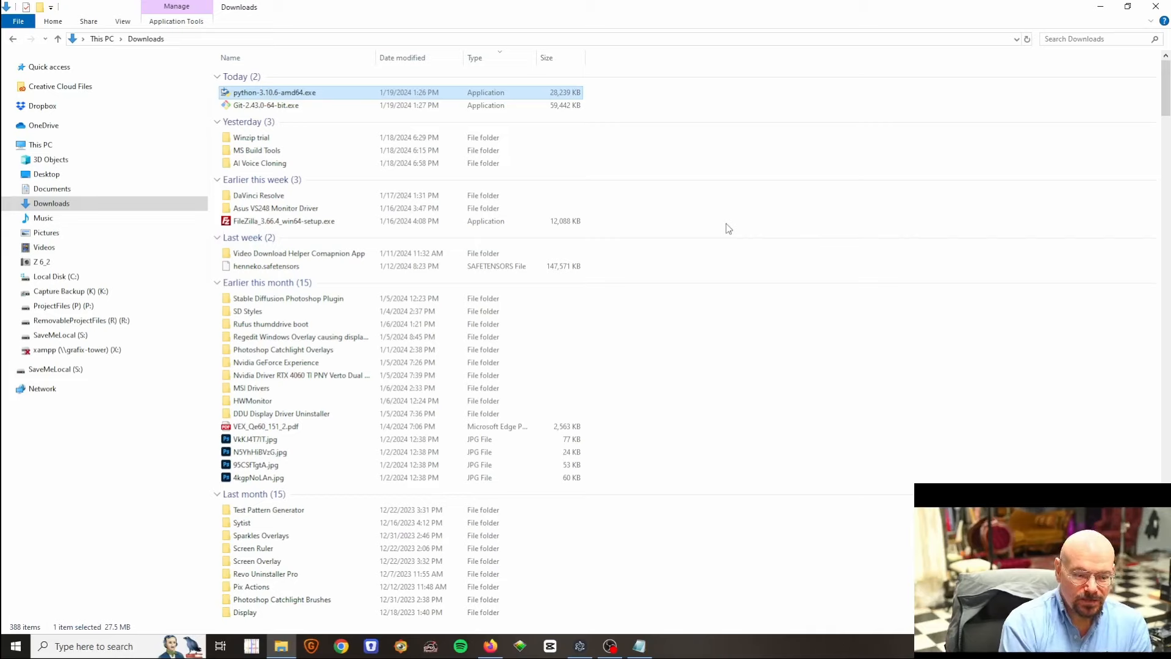
pyautogui.doubleClick(277, 106)
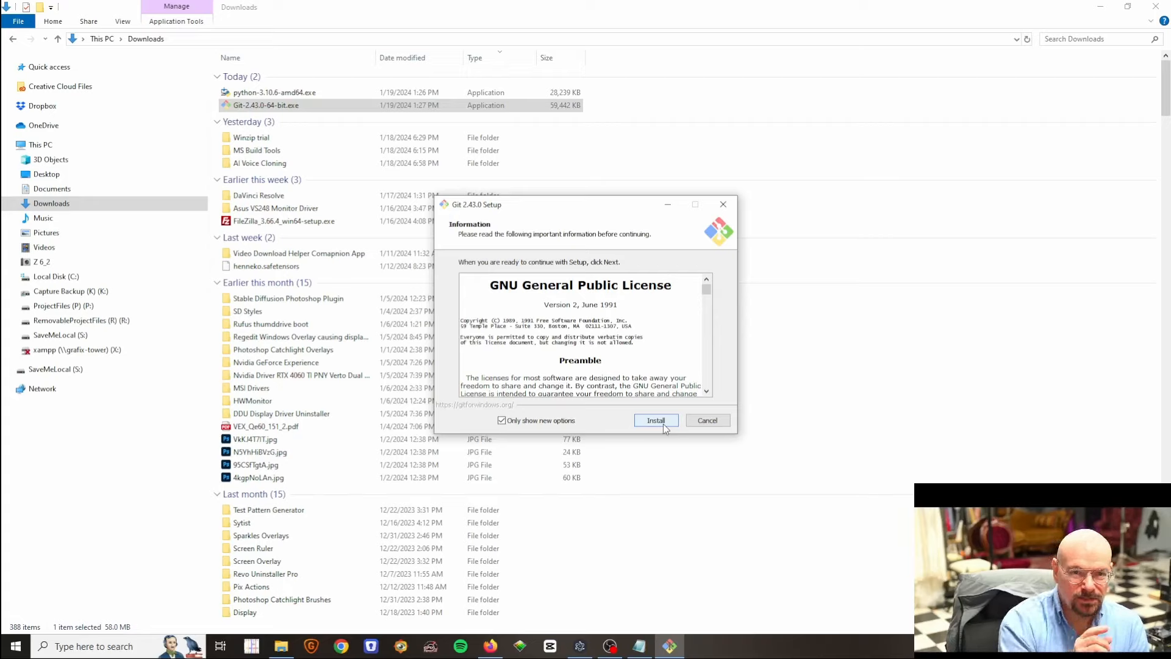
pyautogui.click(708, 421)
pyautogui.click(630, 384)
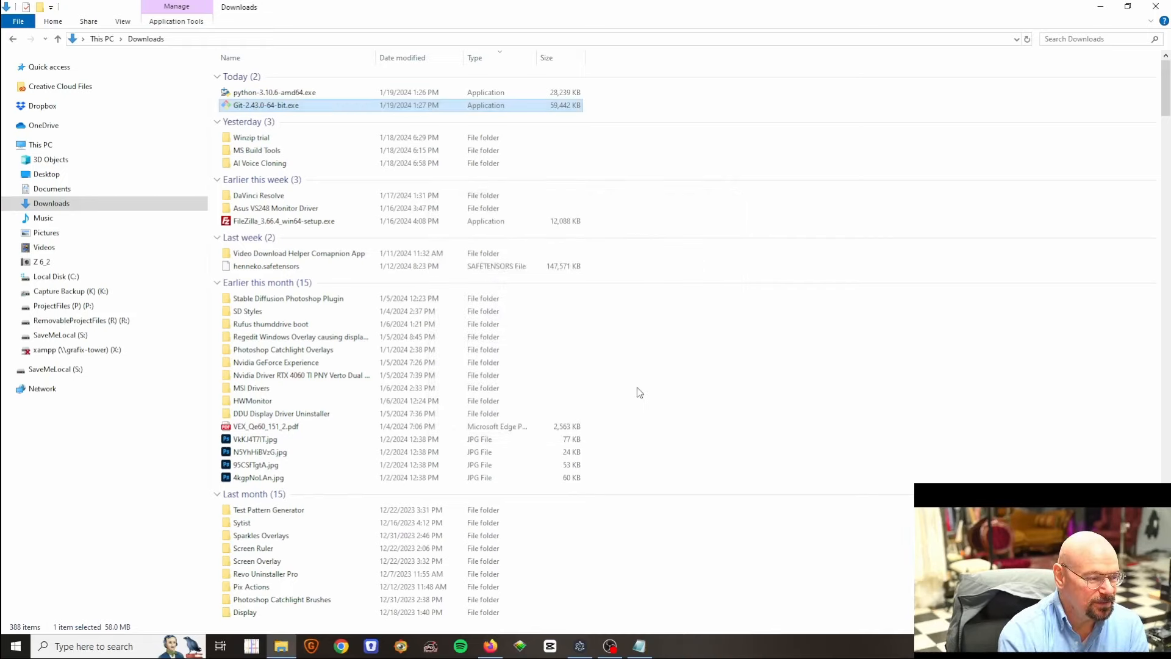
pyautogui.click(667, 191)
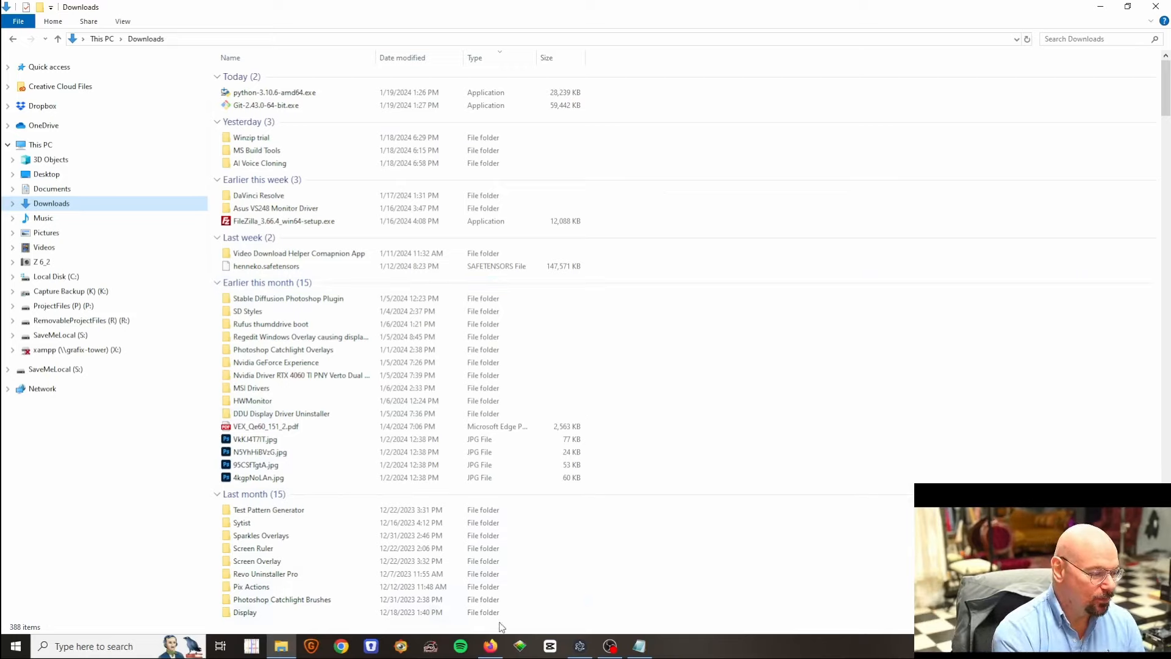
# Step: Switch to Firefox and copy the git clone command for the stable-diffusion-webui repository from the Windows installation instructions
pyautogui.click(491, 647)
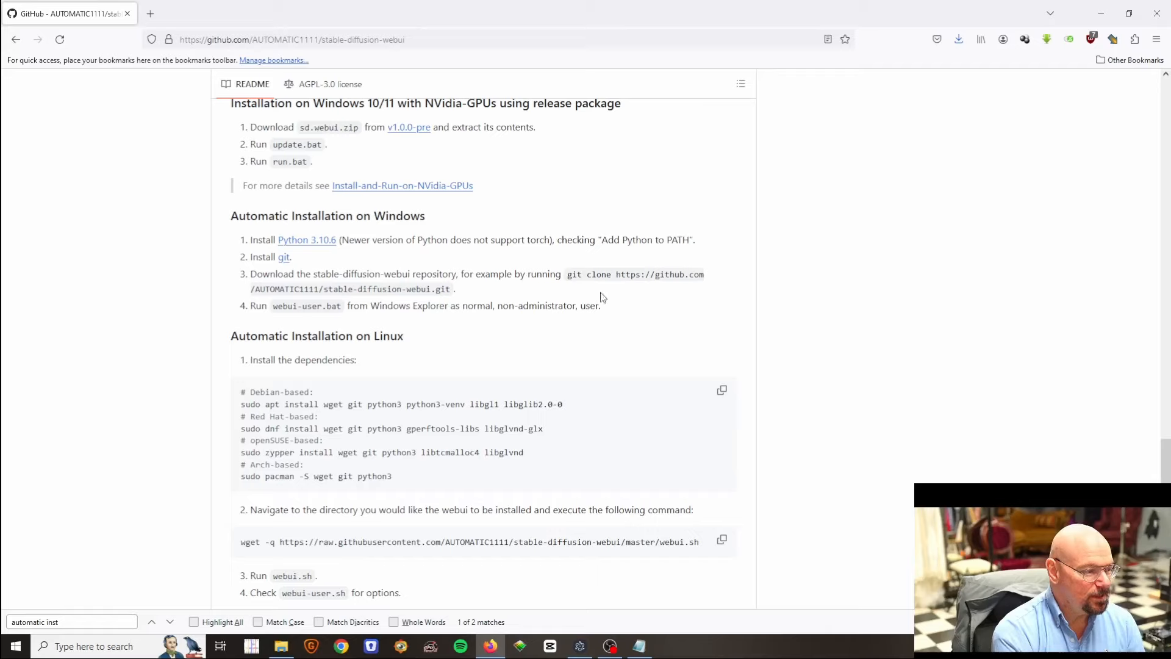
pyautogui.moveTo(567, 275)
pyautogui.mouseDown()
pyautogui.moveTo(581, 276)
pyautogui.moveTo(390, 290)
pyautogui.moveTo(451, 290)
pyautogui.mouseUp()
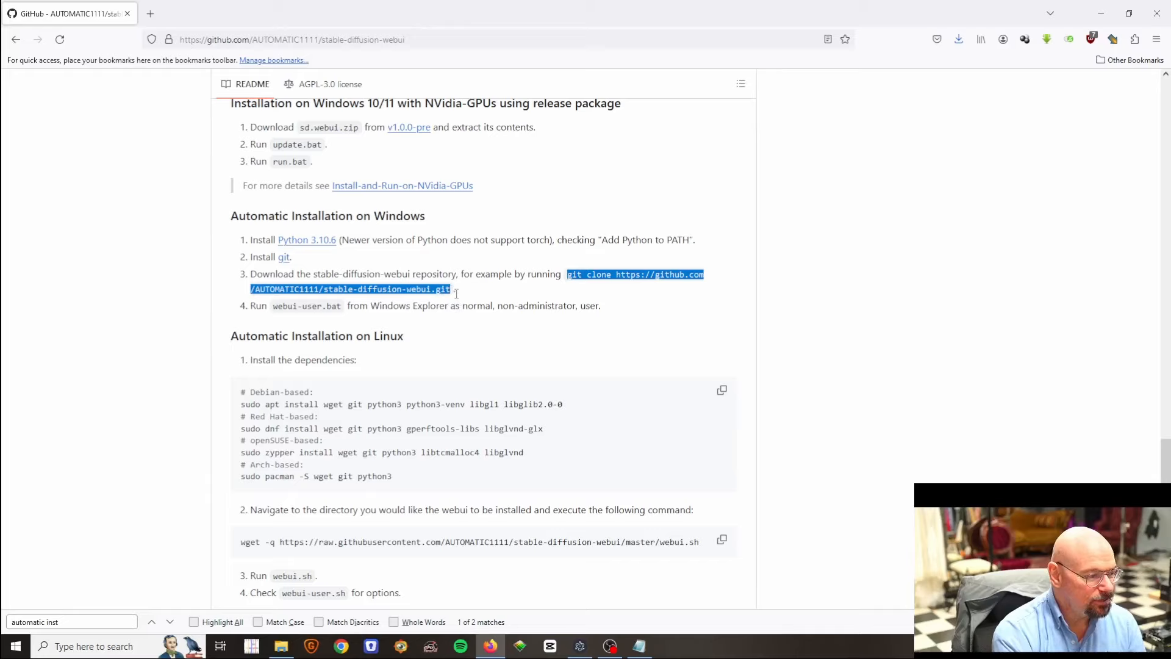
pyautogui.rightClick(421, 289)
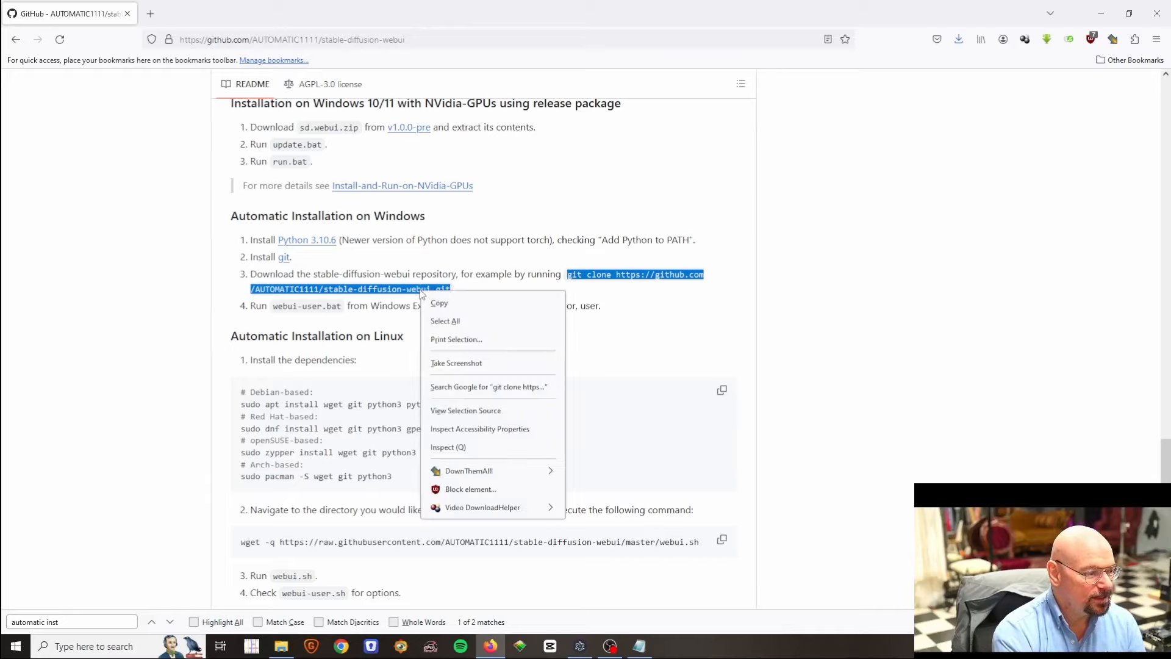
pyautogui.click(447, 302)
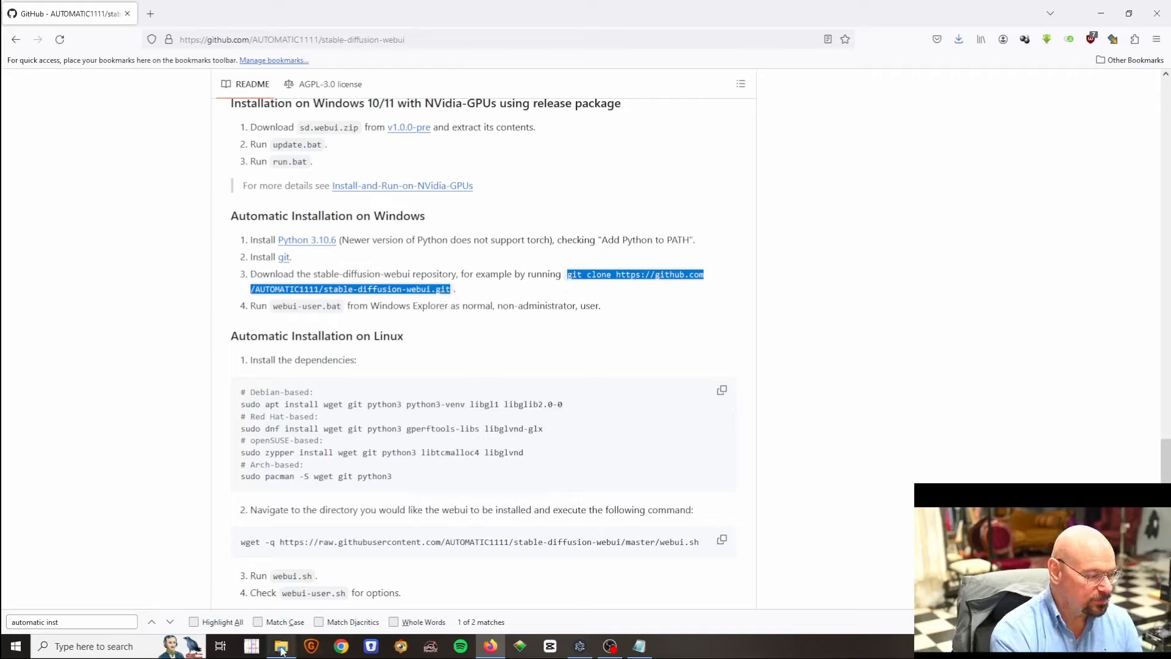
# Step: Return to File Explorer, open the sd folder on Local Disk (C:), and launch a command prompt there with cmd
pyautogui.moveTo(283, 651)
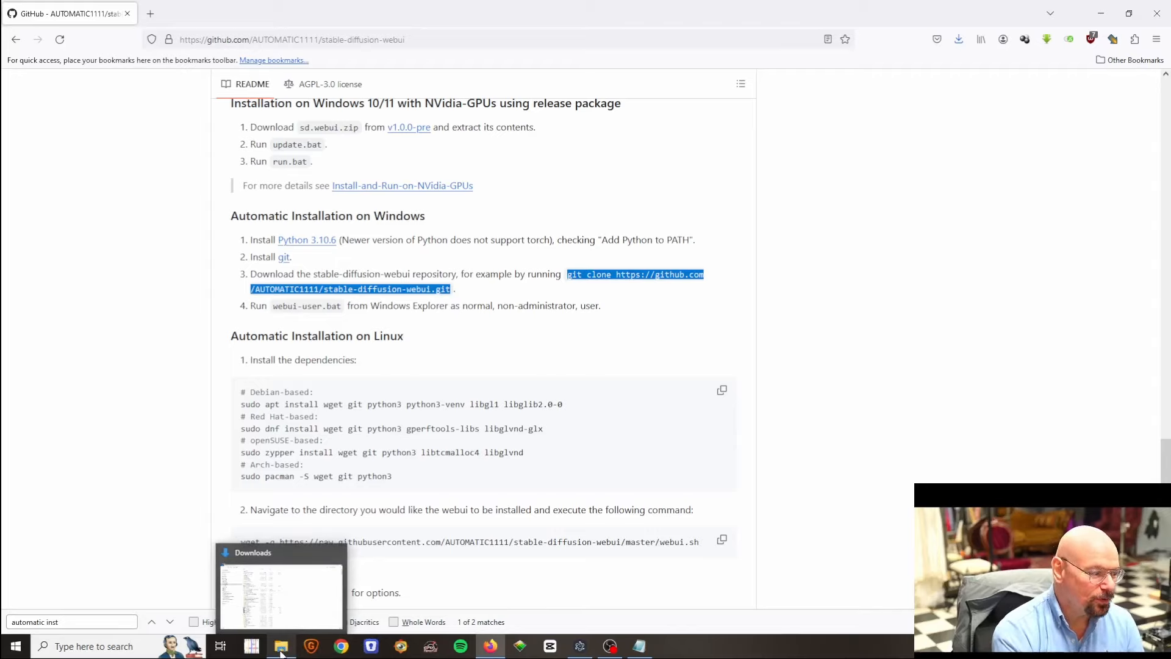
pyautogui.click(281, 653)
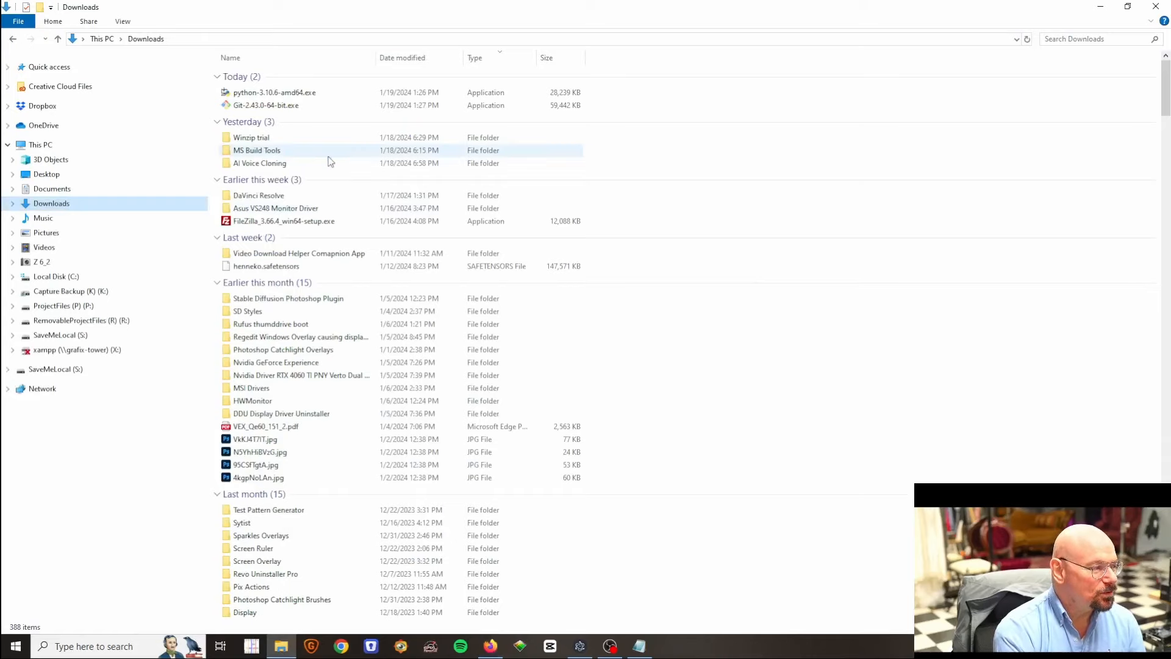
pyautogui.click(87, 275)
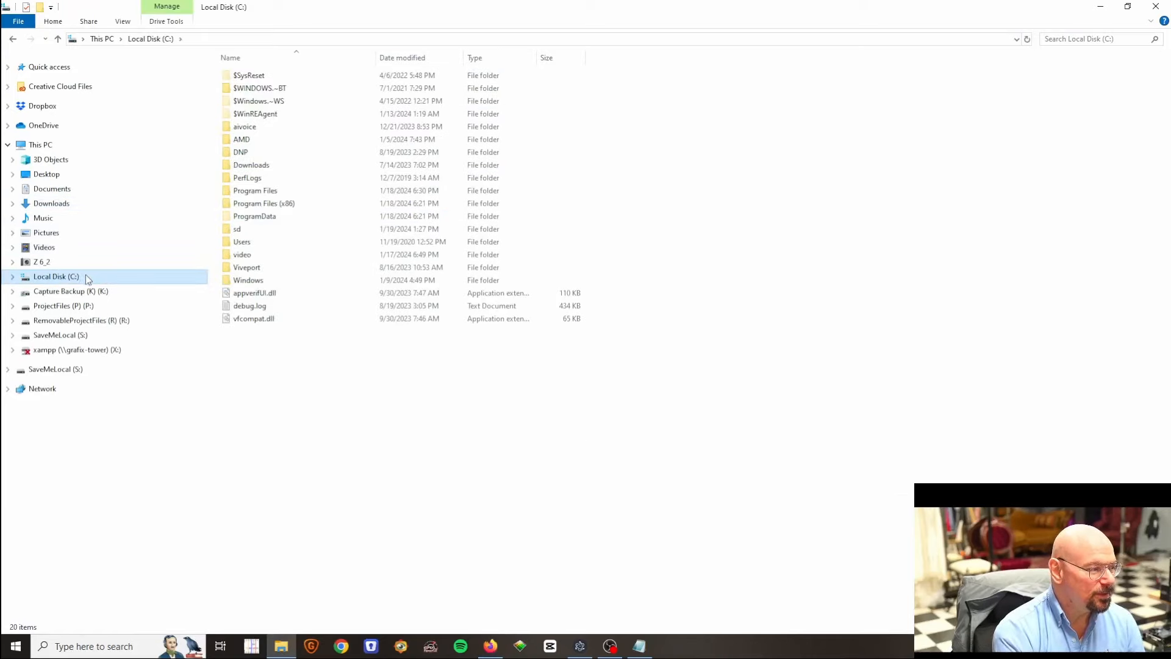
pyautogui.doubleClick(269, 236)
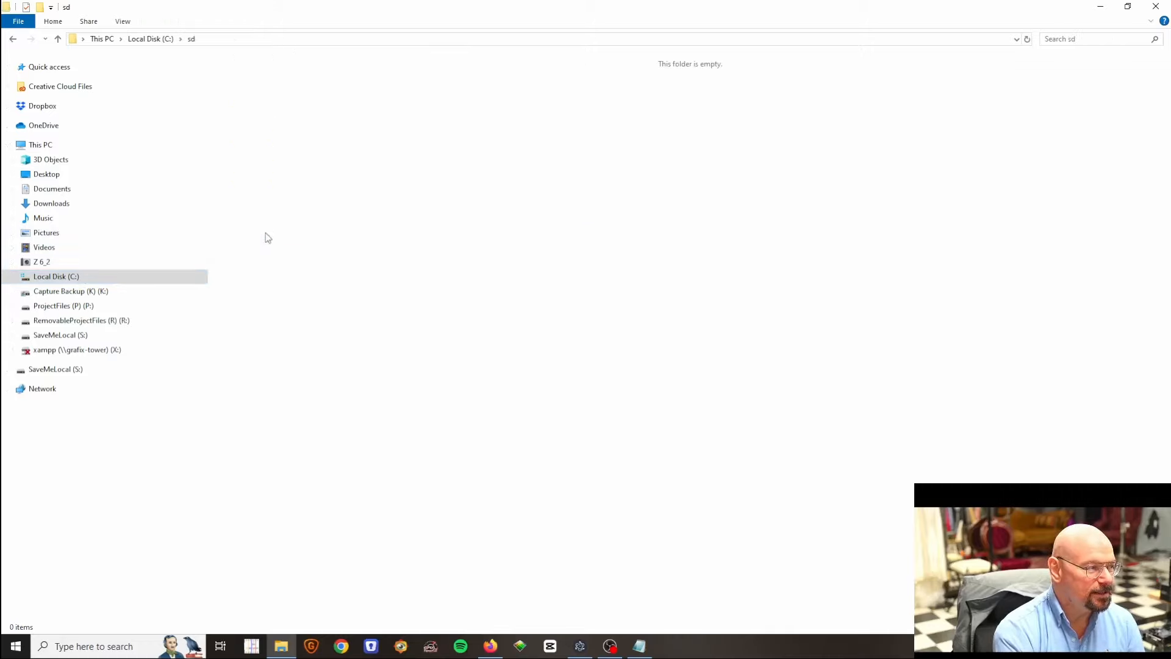
pyautogui.click(266, 39)
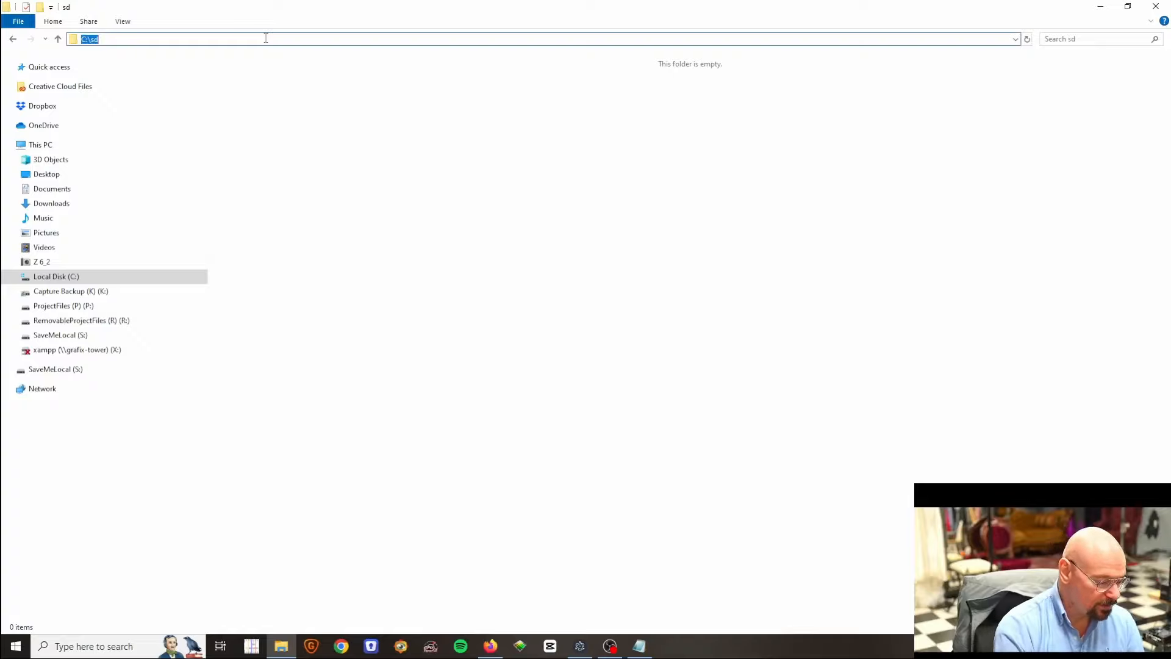
pyautogui.press('BackSpace')
pyautogui.write('cmd')
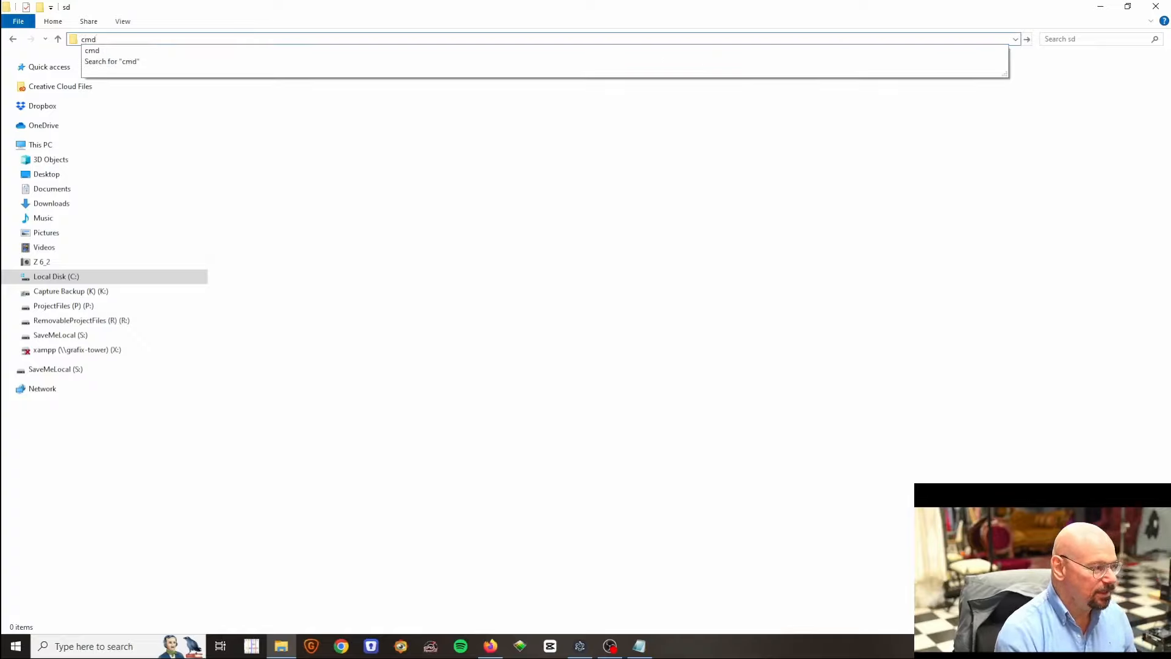
pyautogui.press('Return')
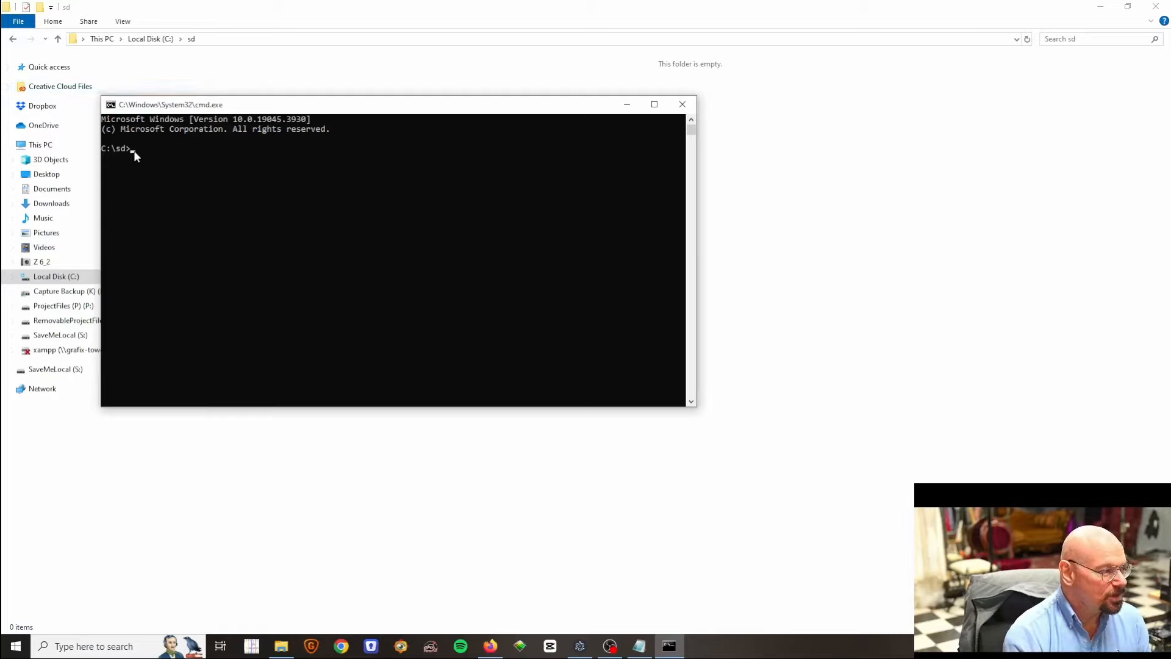
pyautogui.hotkey('ctrl', 'v')
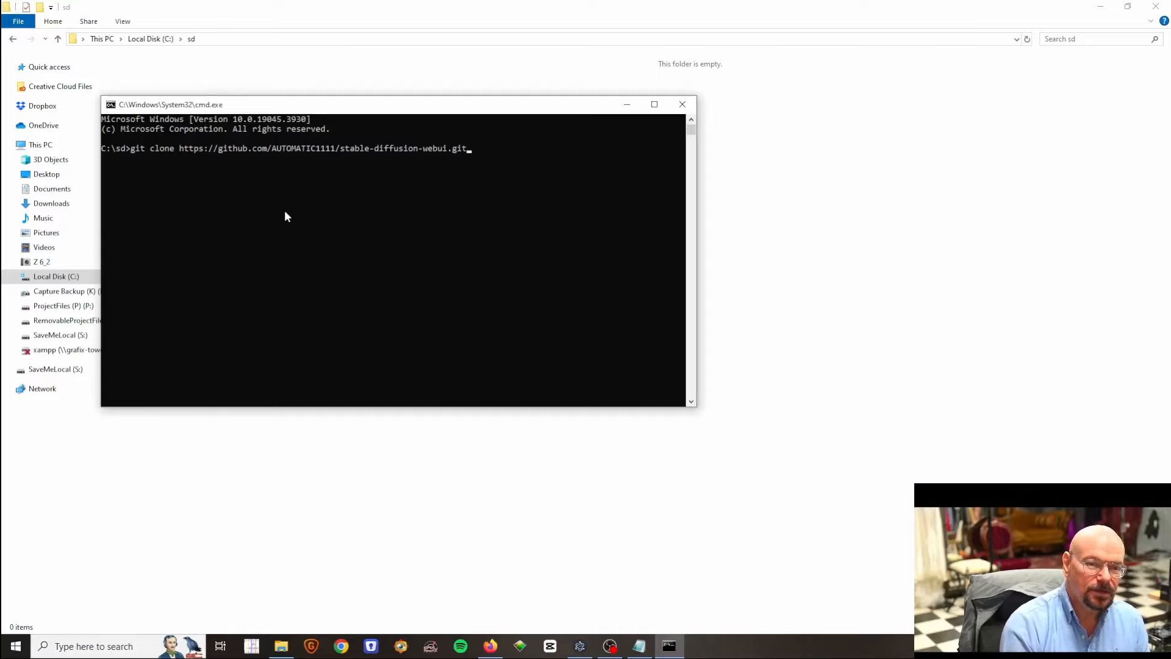
pyautogui.press('Return')
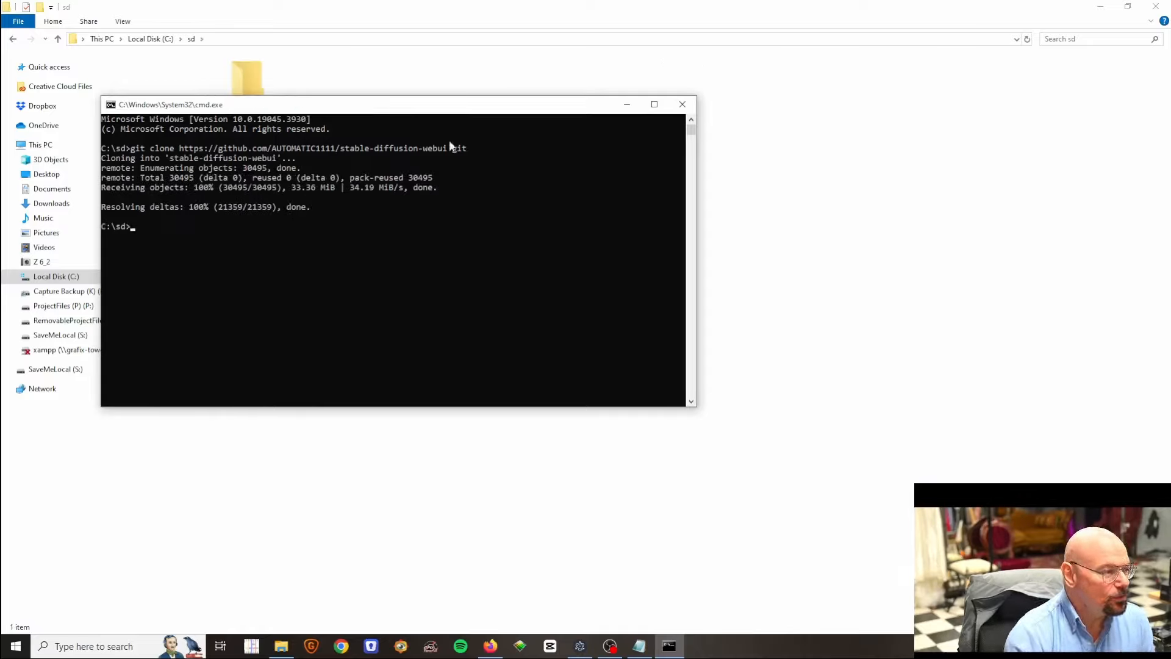
pyautogui.moveTo(515, 107); pyautogui.dragTo(787, 176)
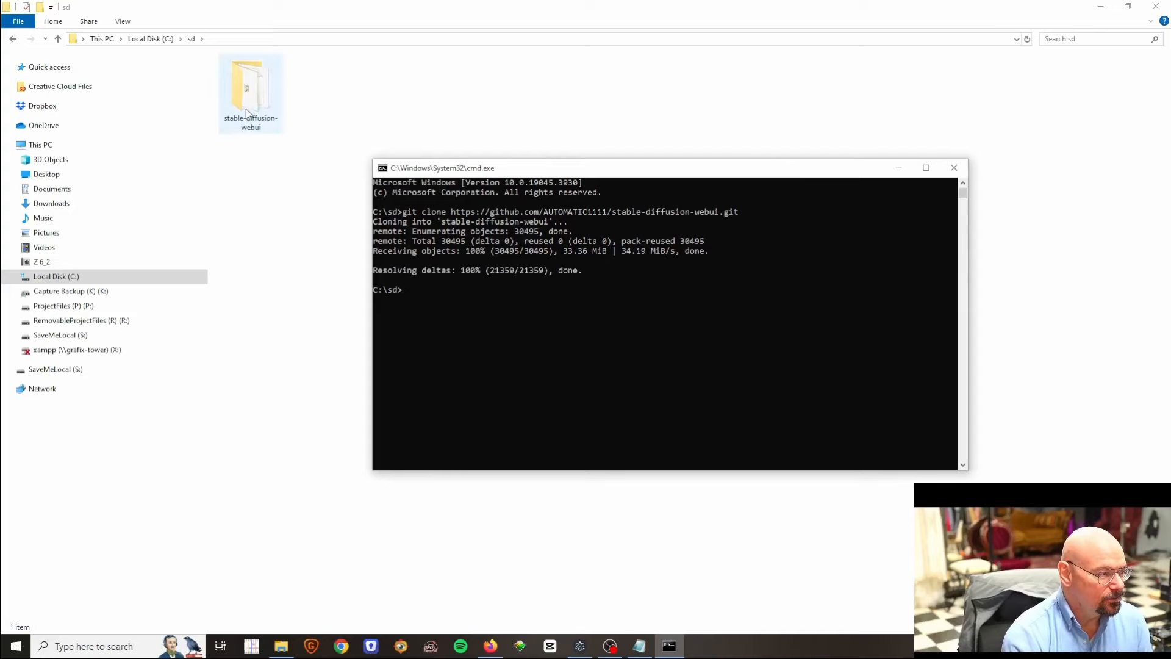
pyautogui.click(955, 169)
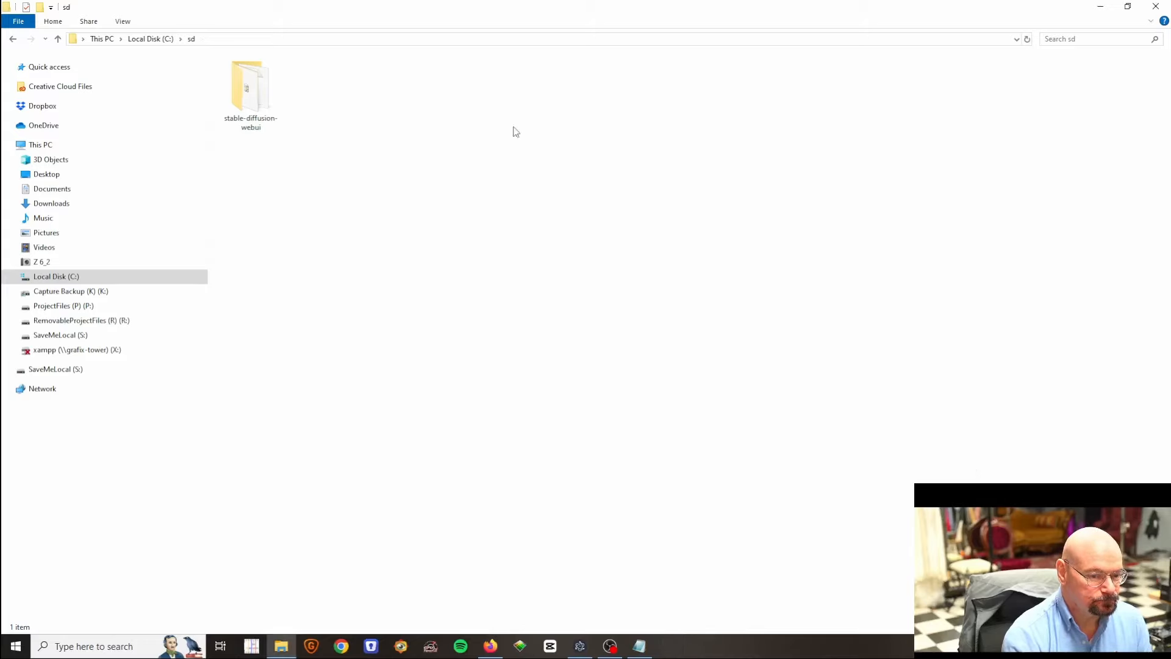
# Step: Open the cloned stable-diffusion-webui folder and select webui-user.bat
pyautogui.doubleClick(256, 90)
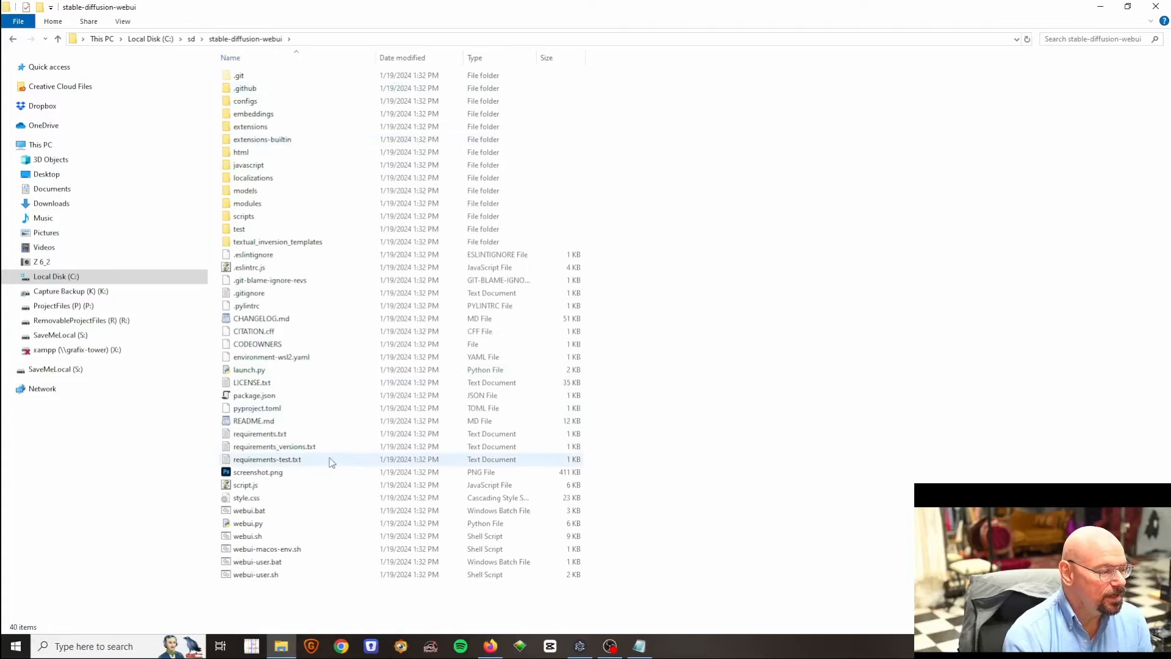
pyautogui.click(303, 566)
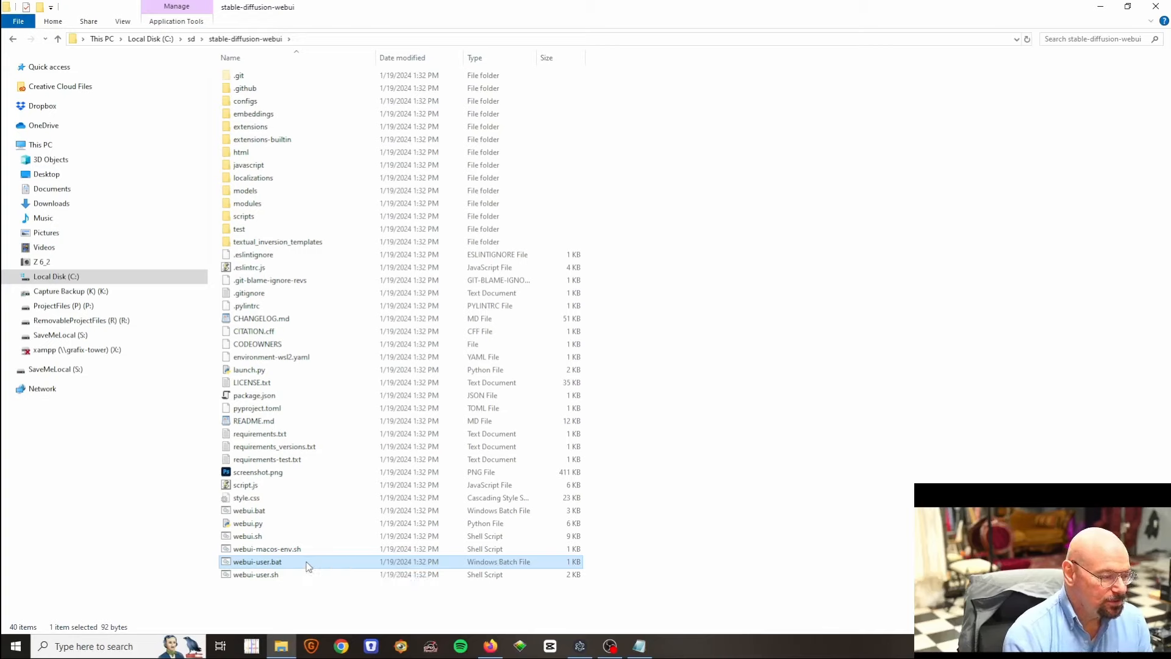
pyautogui.rightClick(308, 566)
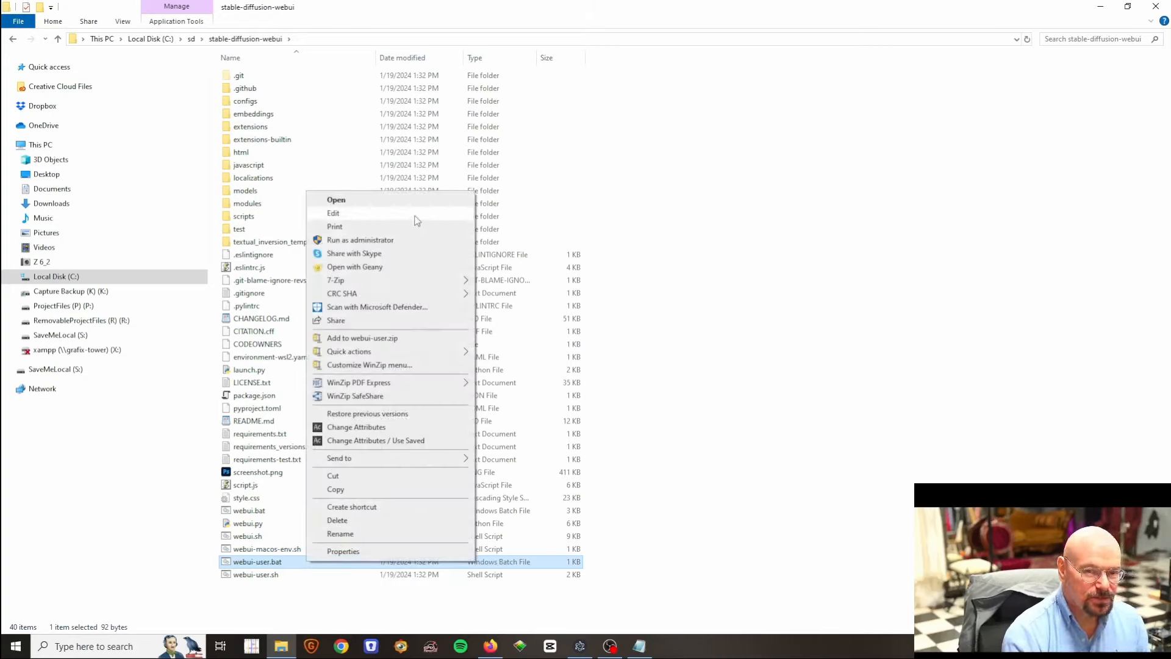
pyautogui.click(300, 563)
pyautogui.press('F2')
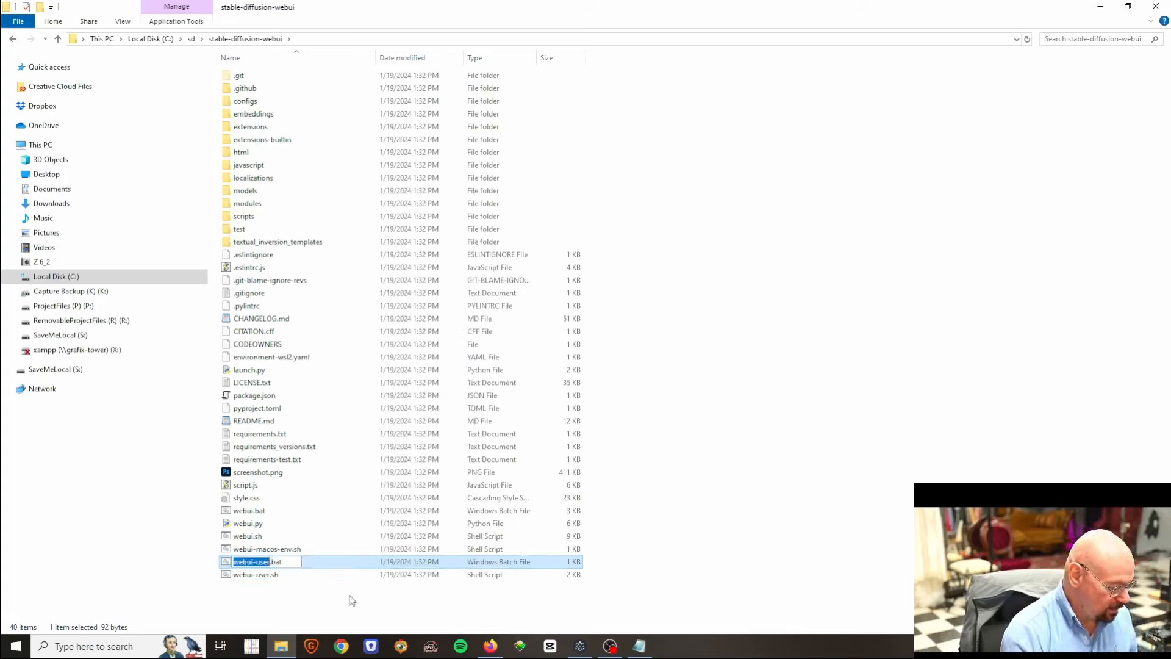
pyautogui.press('Escape')
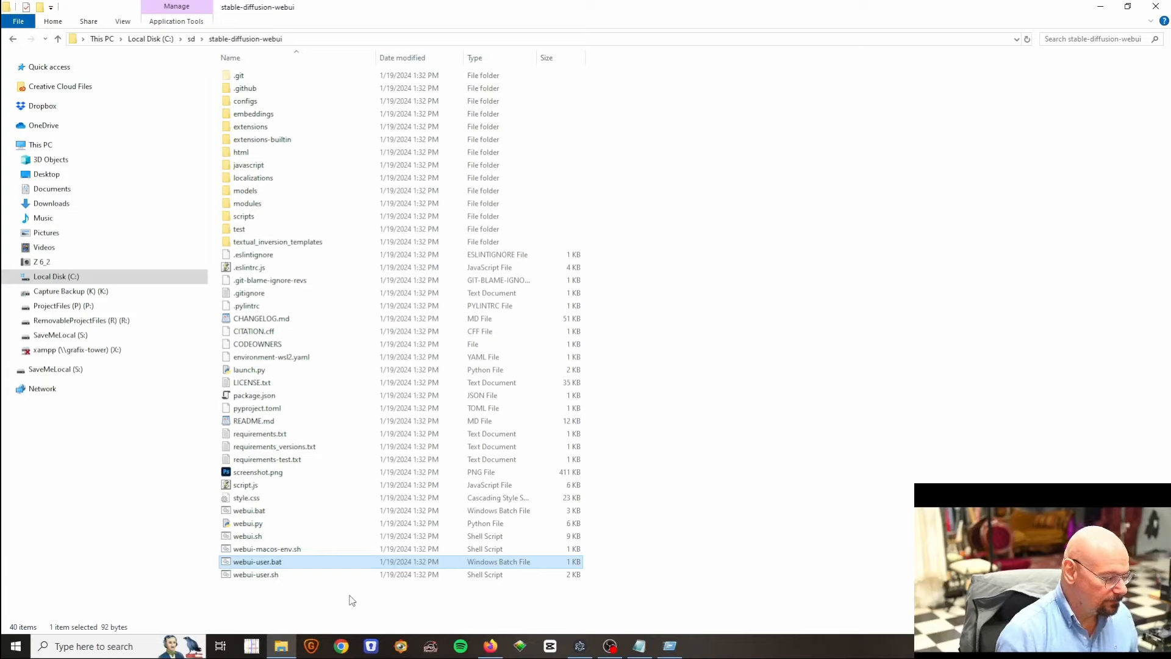
# Step: Launch Notepad and open webui-user.bat from the stable-diffusion-webui folder in it
pyautogui.press('super+r')
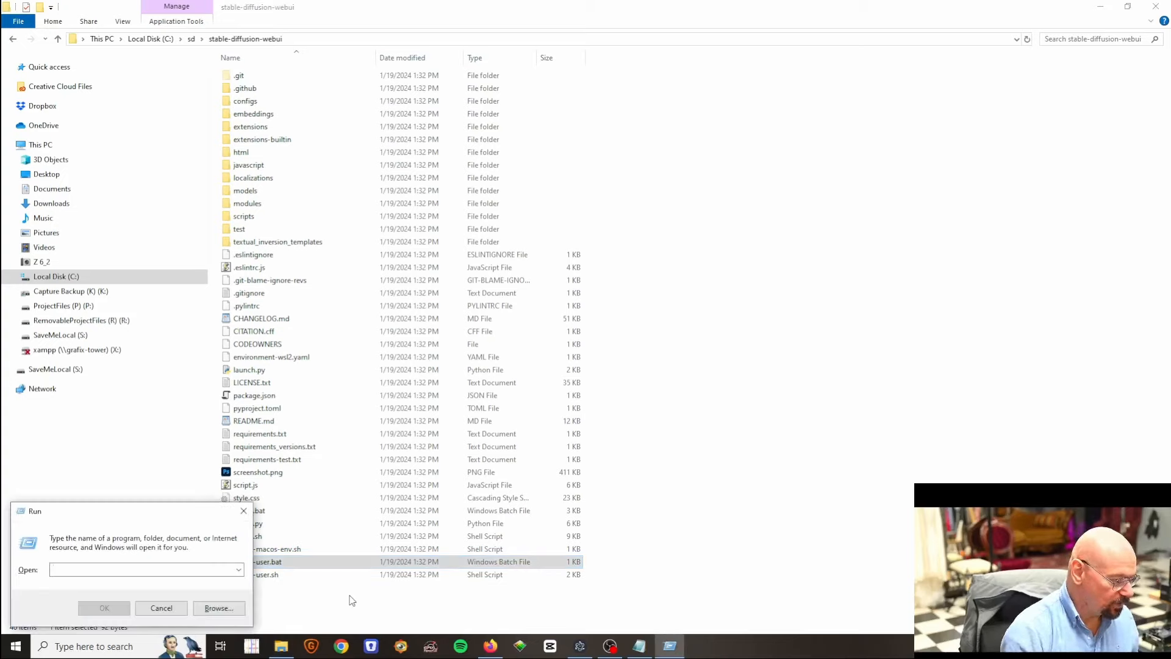
pyautogui.write('notepad')
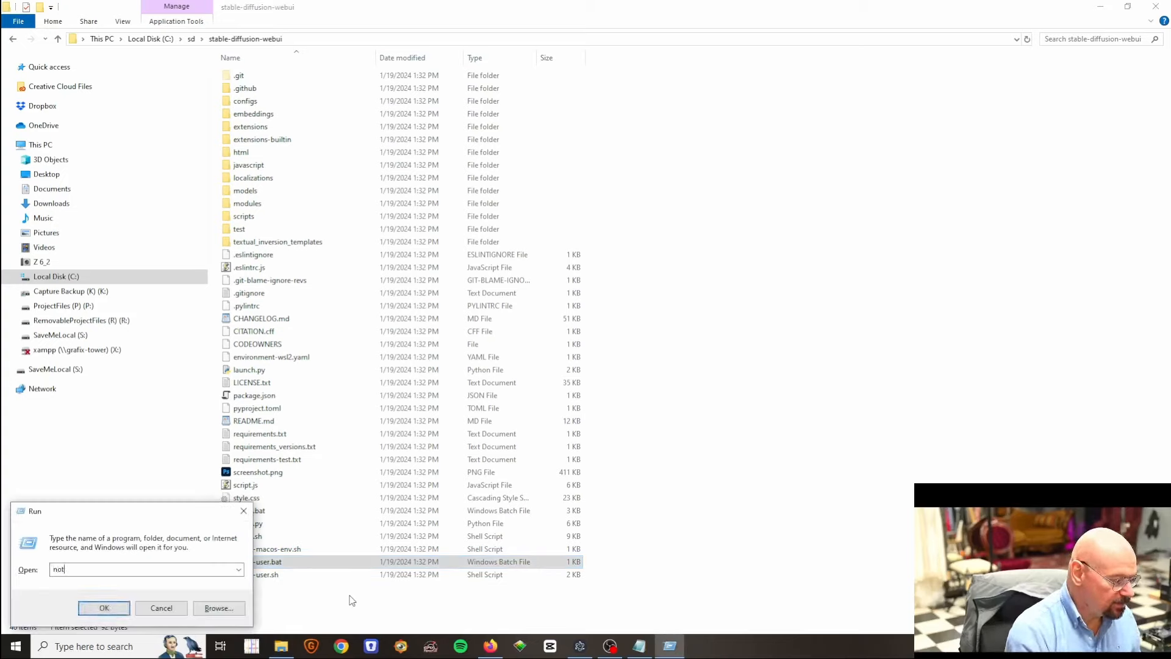
pyautogui.press('Return')
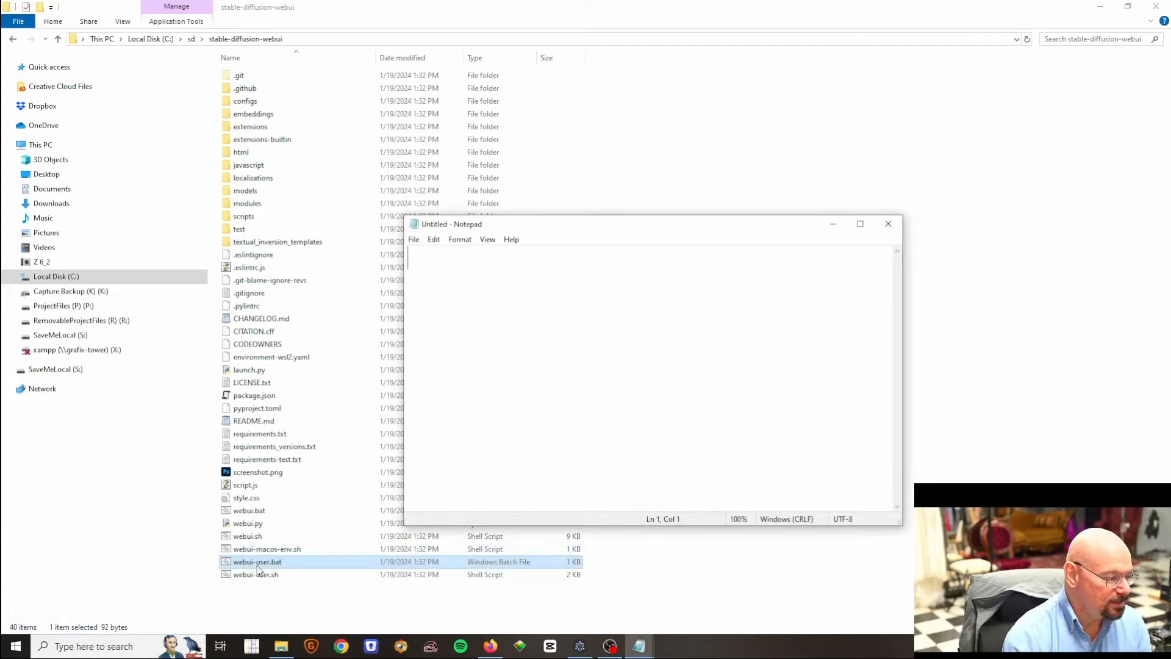
pyautogui.moveTo(258, 567); pyautogui.dragTo(614, 345)
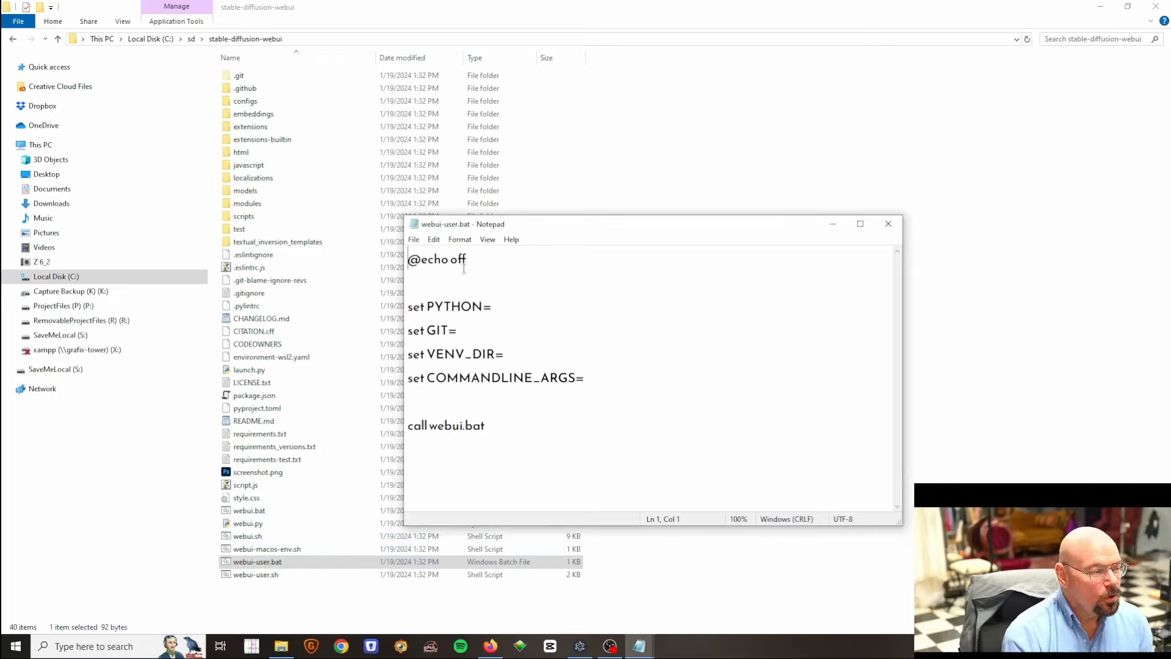
# Step: Add the arguments --xformers --autolaunch to the set COMMANDLINE_ARGS= line of webui-user.bat
pyautogui.click(522, 378)
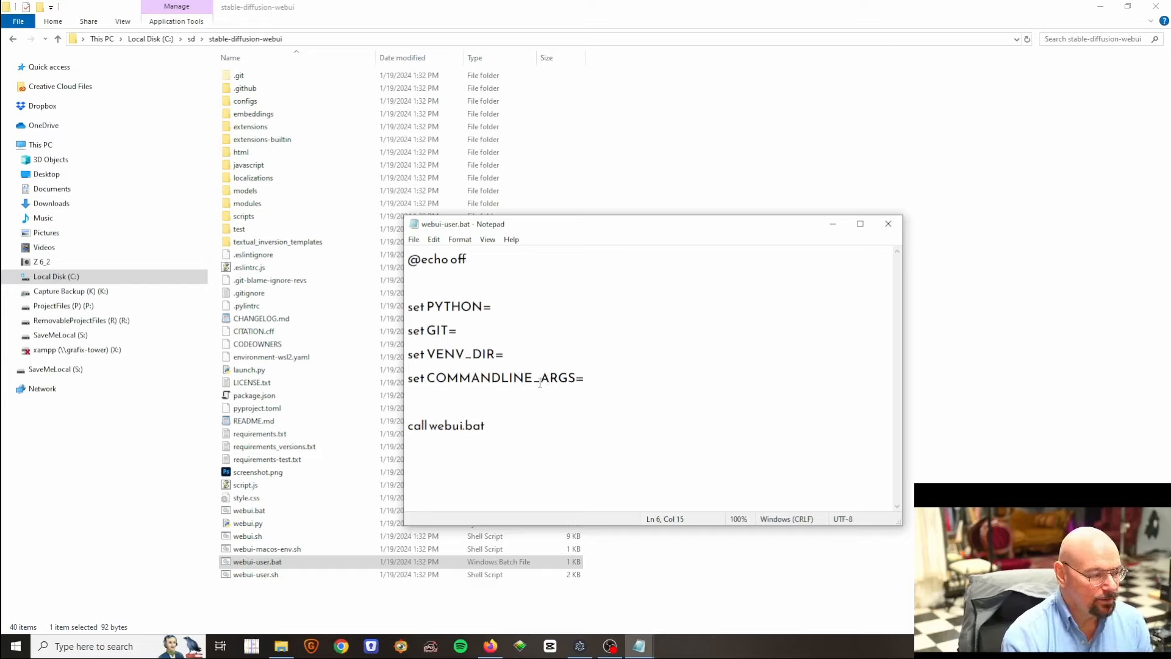
pyautogui.click(623, 379)
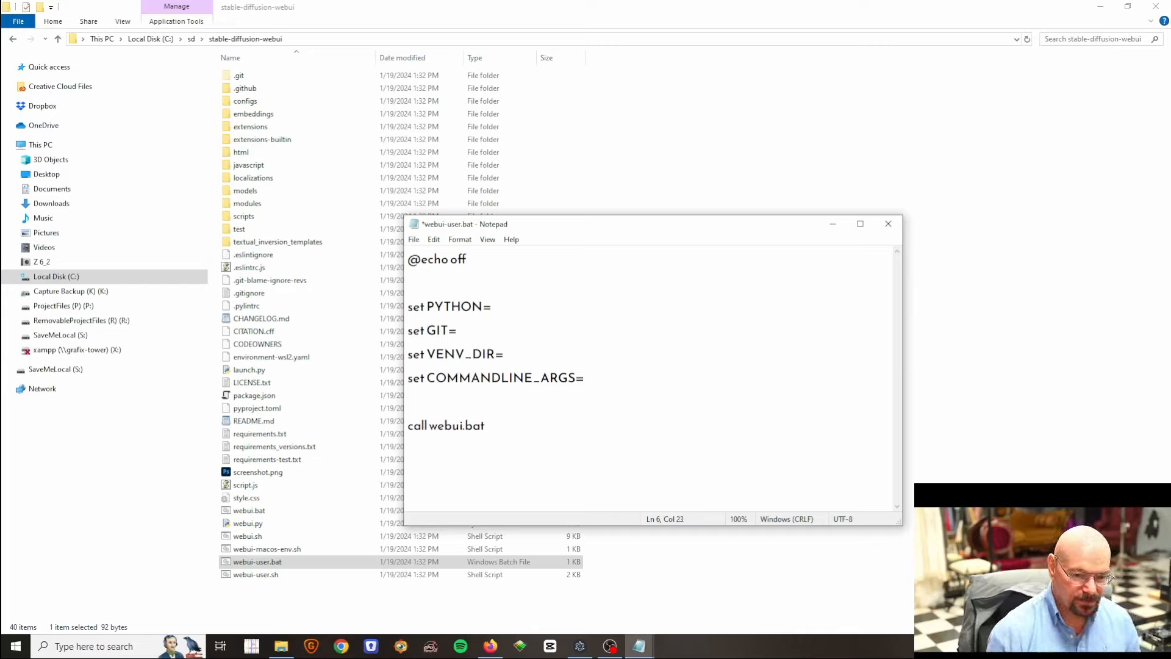
pyautogui.write('--')
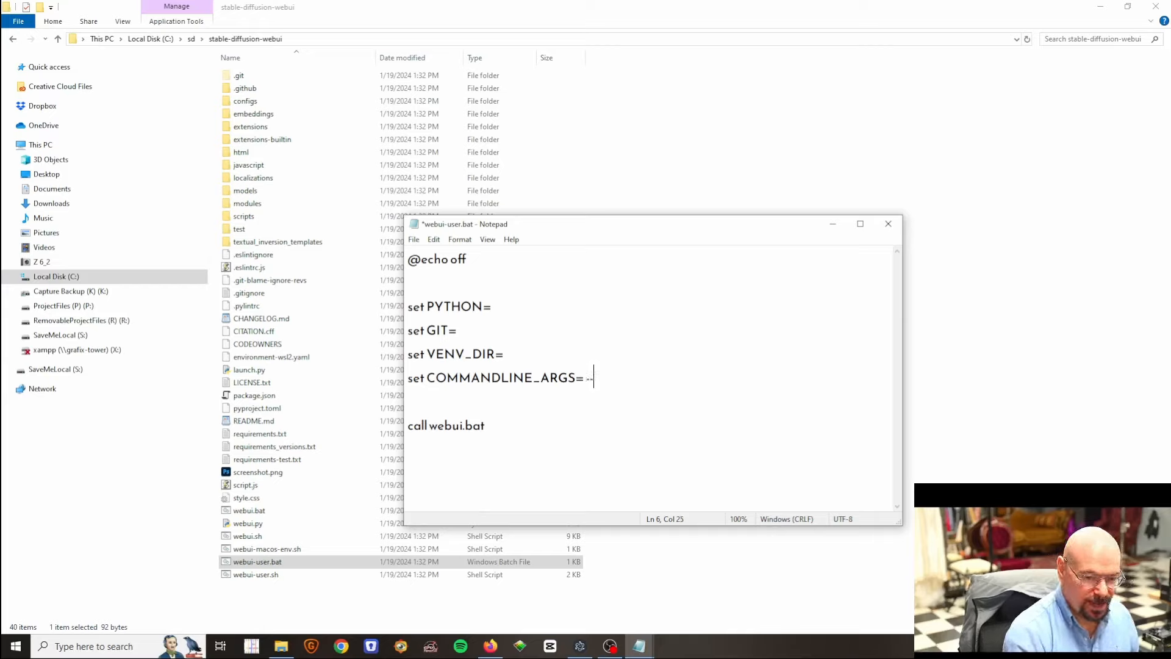
pyautogui.write('xfo')
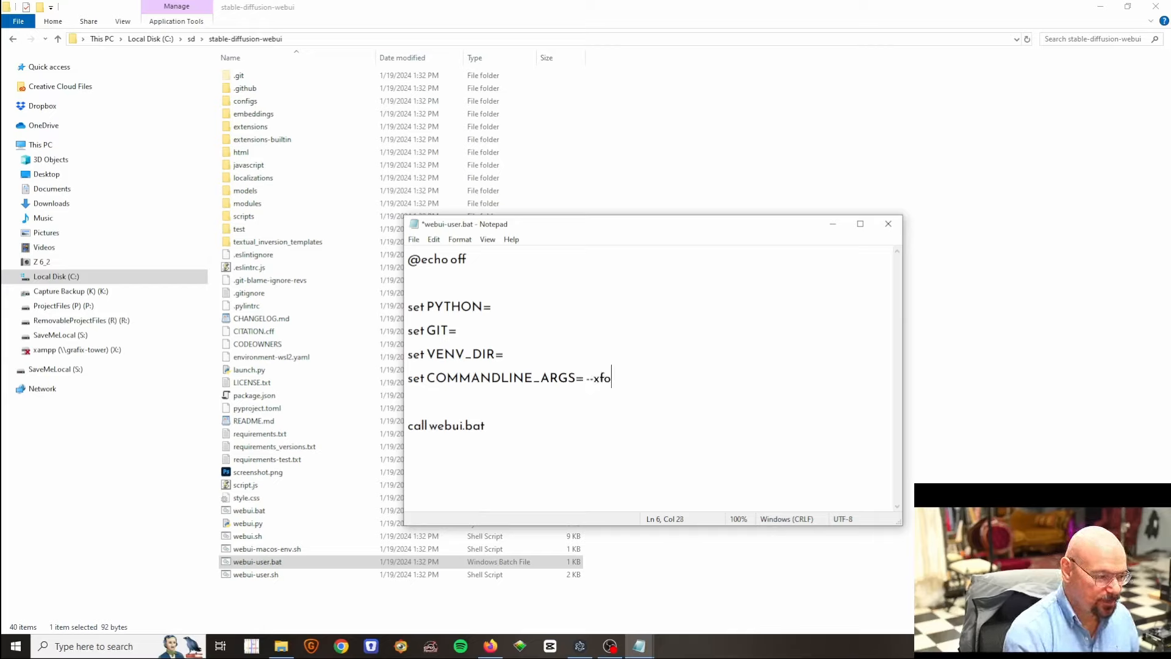
pyautogui.write('rmers')
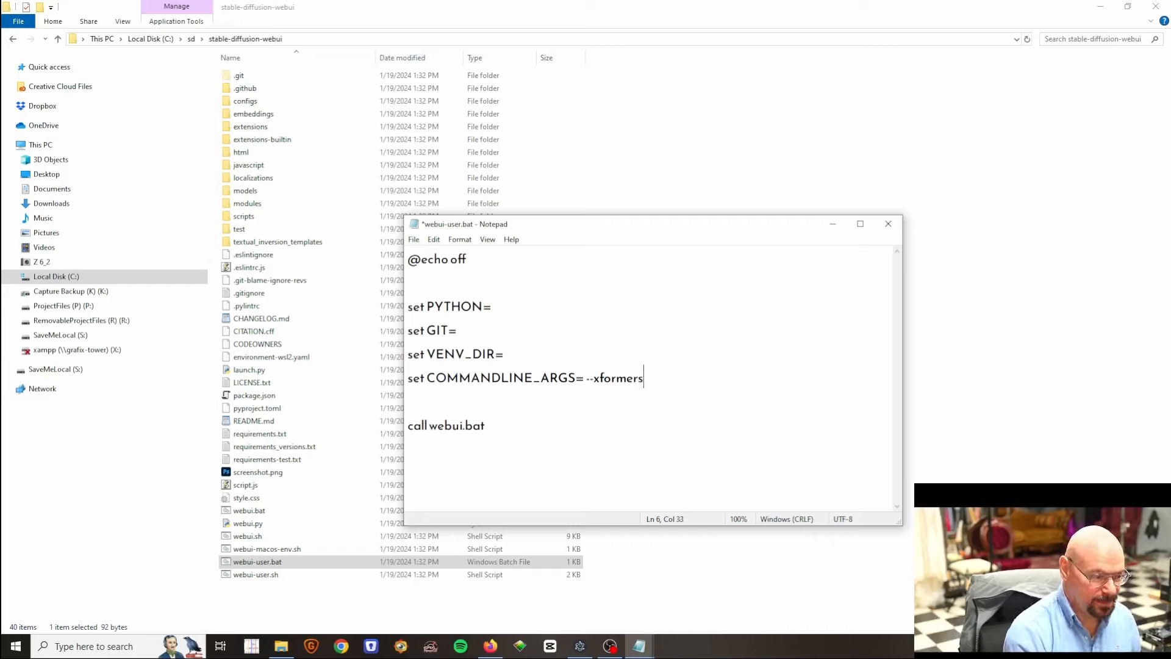
pyautogui.write('--')
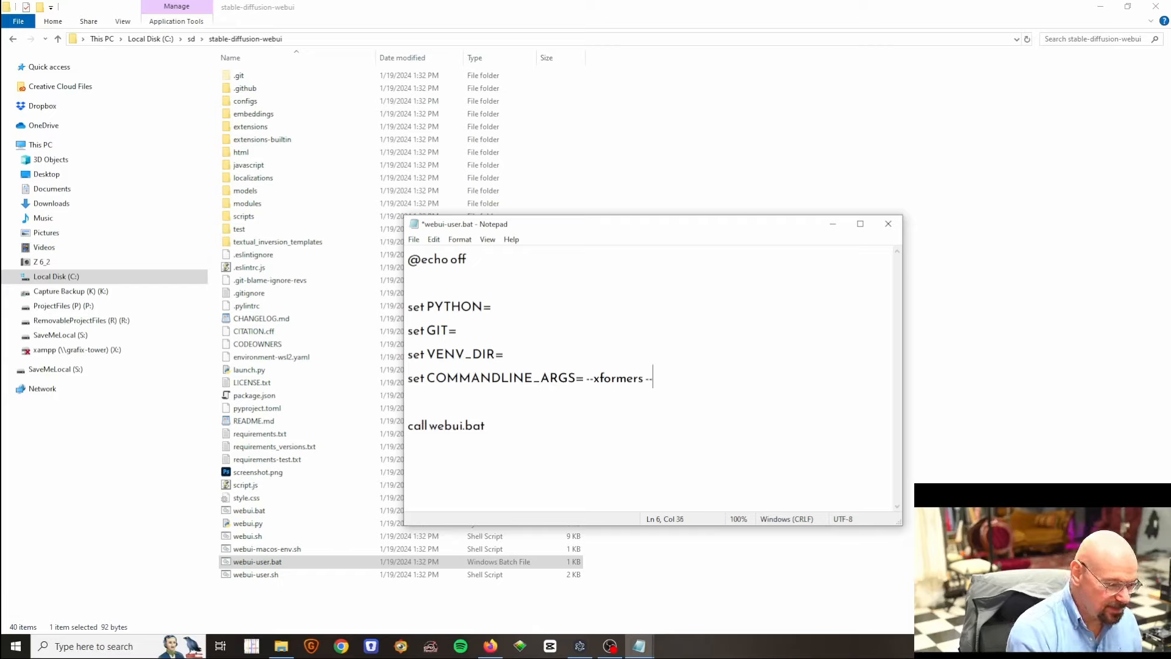
pyautogui.write('aut')
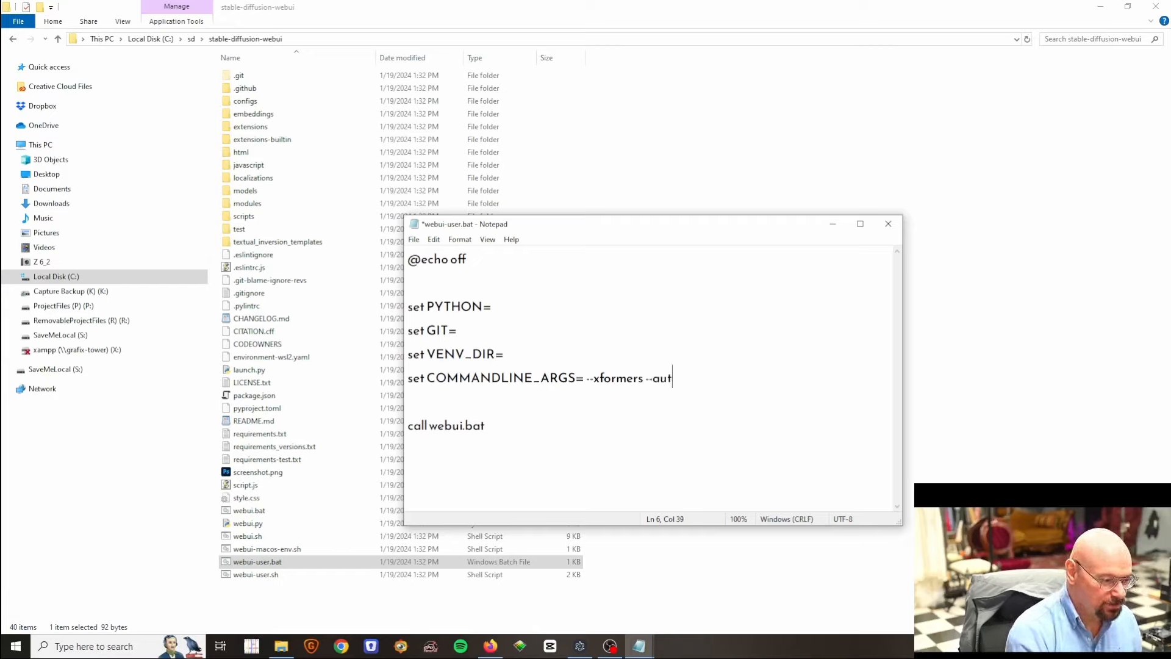
pyautogui.write('olaunch')
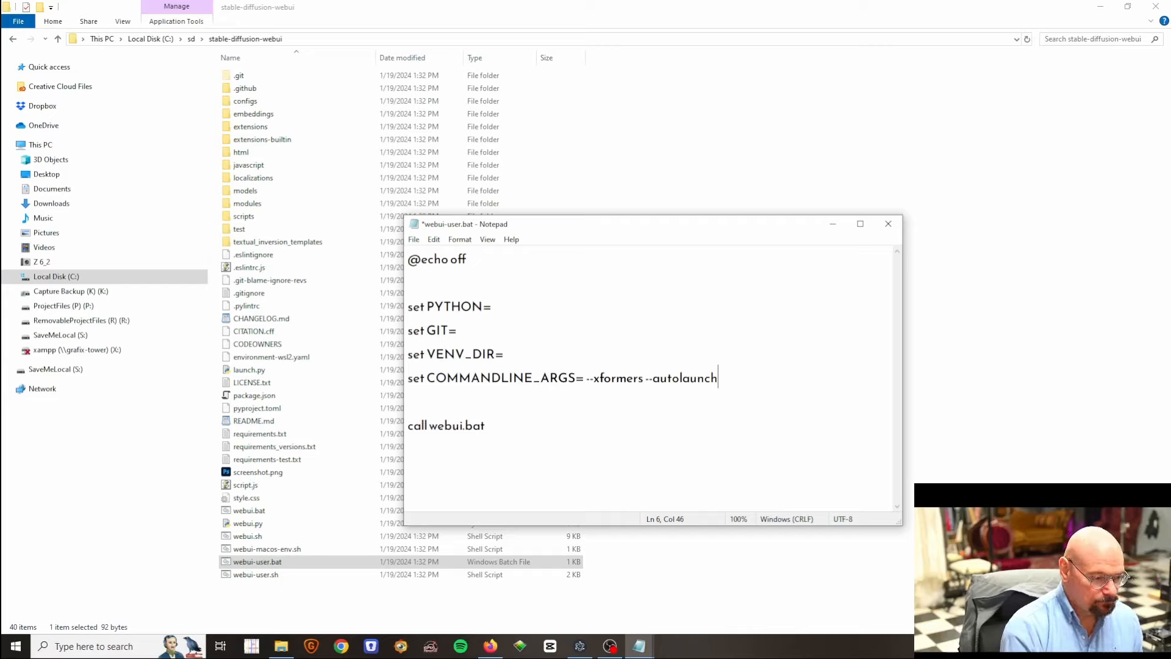
# Step: Try the --medvram argument after --autolaunch and erase its name again, keeping the two dashes
pyautogui.write('--')
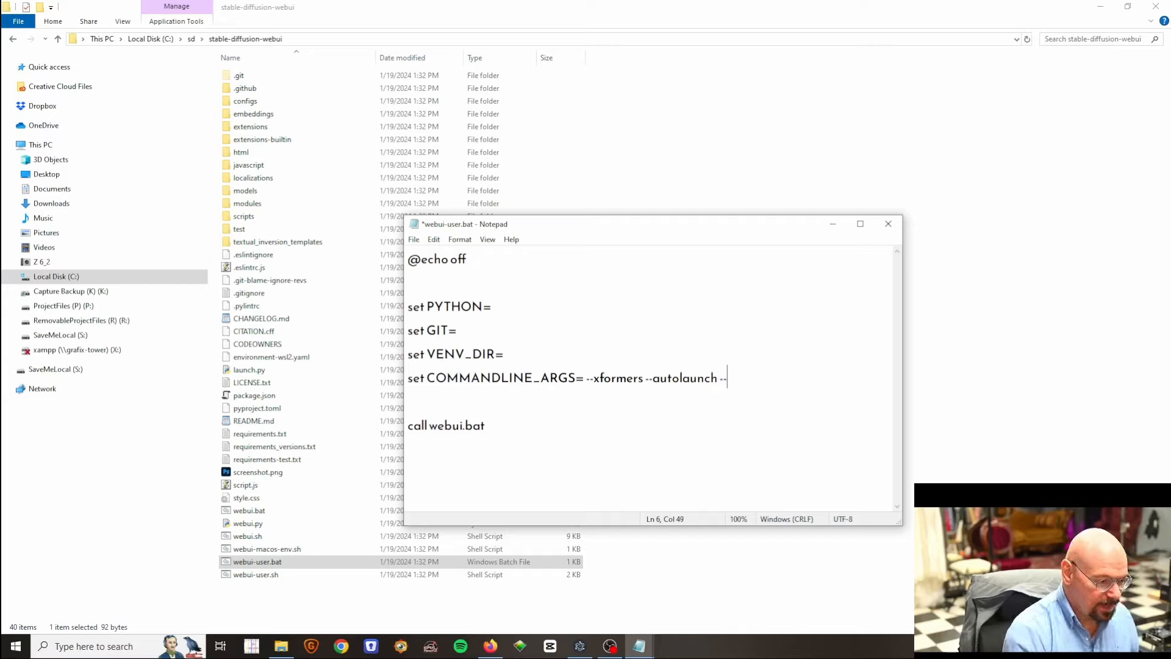
pyautogui.write('med')
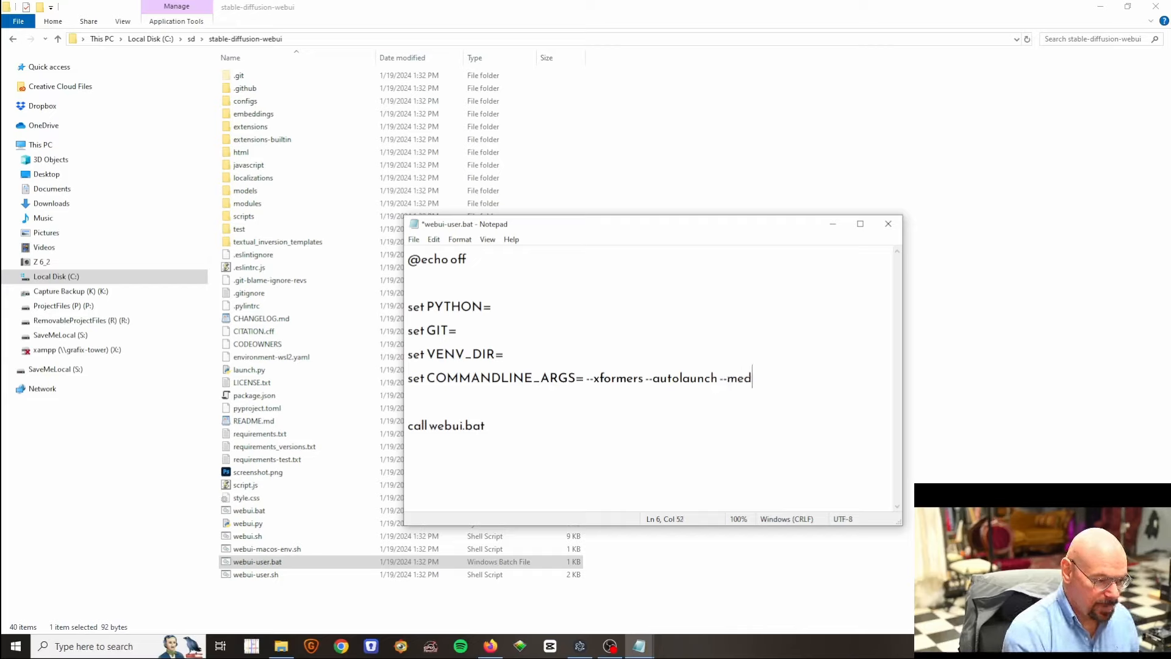
pyautogui.write('vram')
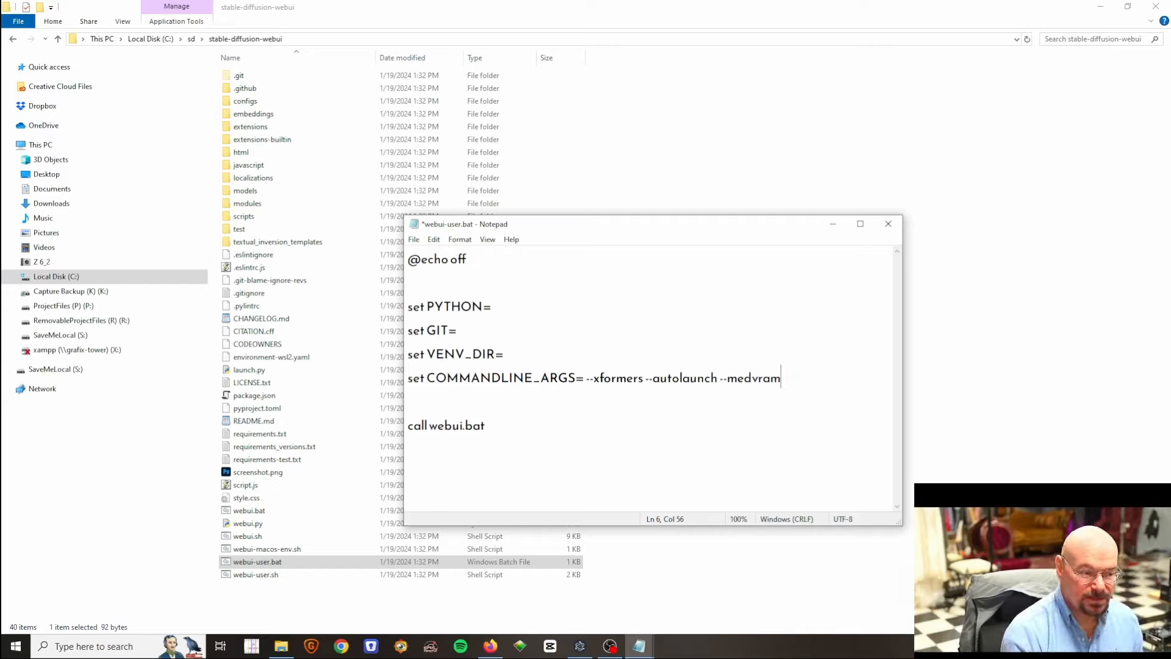
pyautogui.press('BackSpace')
pyautogui.press('BackSpace')
pyautogui.press('BackSpace')
pyautogui.press('BackSpace')
pyautogui.press('BackSpace')
pyautogui.press('BackSpace')
pyautogui.press('BackSpace')
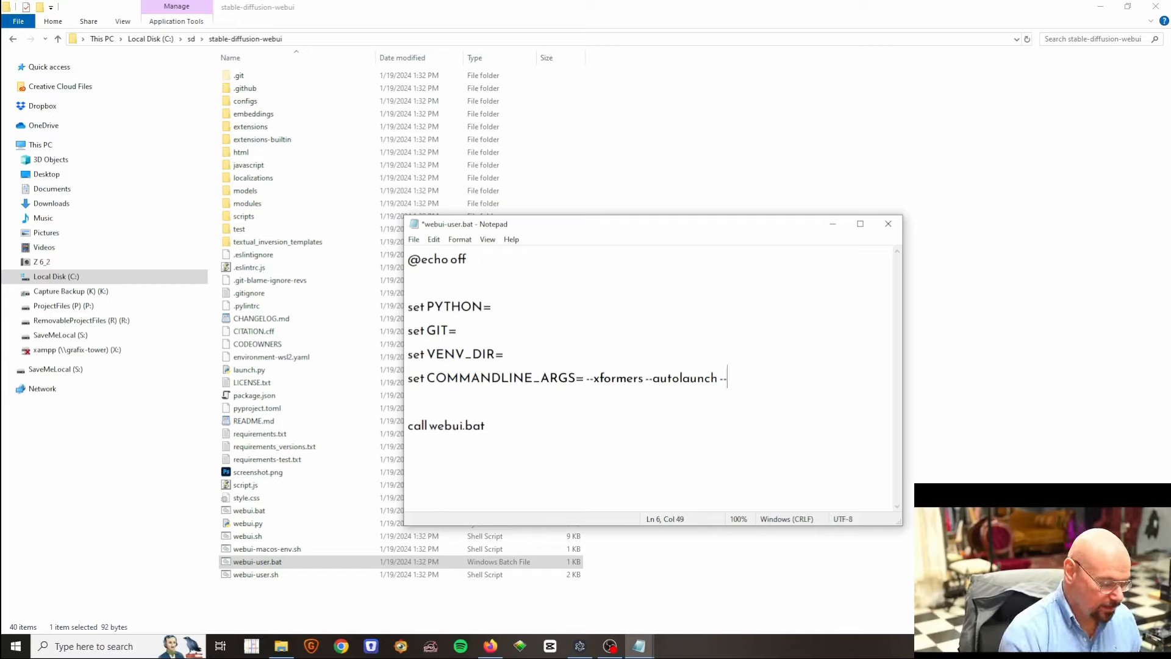
# Step: Try the --lowvram argument after --autolaunch and remove it again together with its dashes
pyautogui.write('lowv')
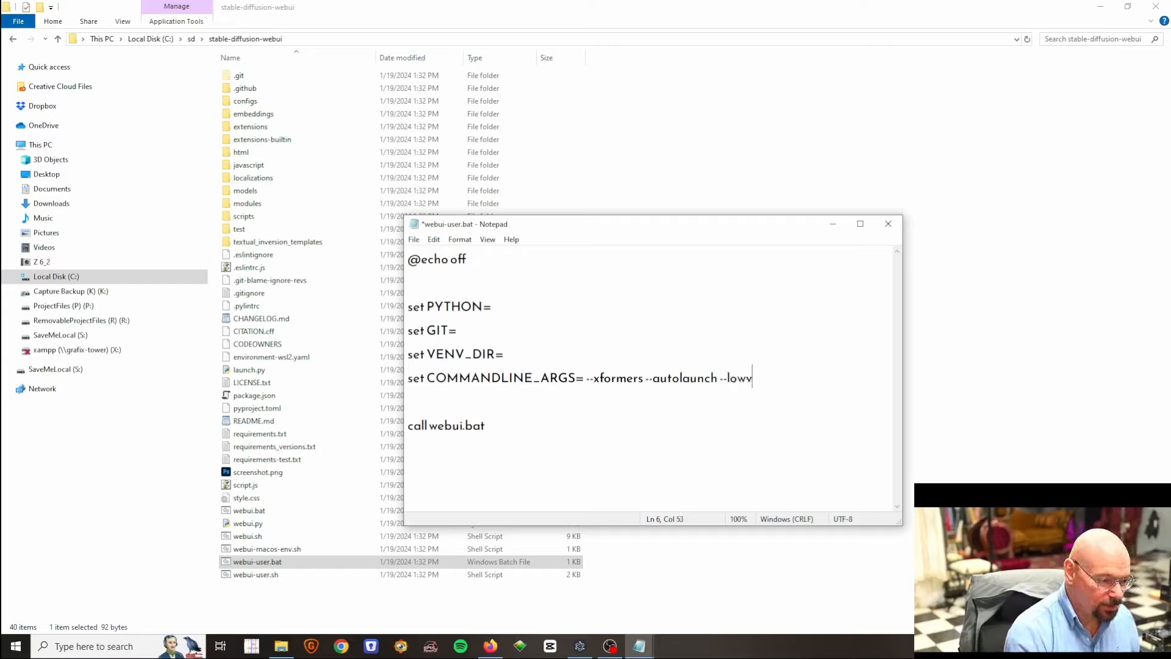
pyautogui.write('ram')
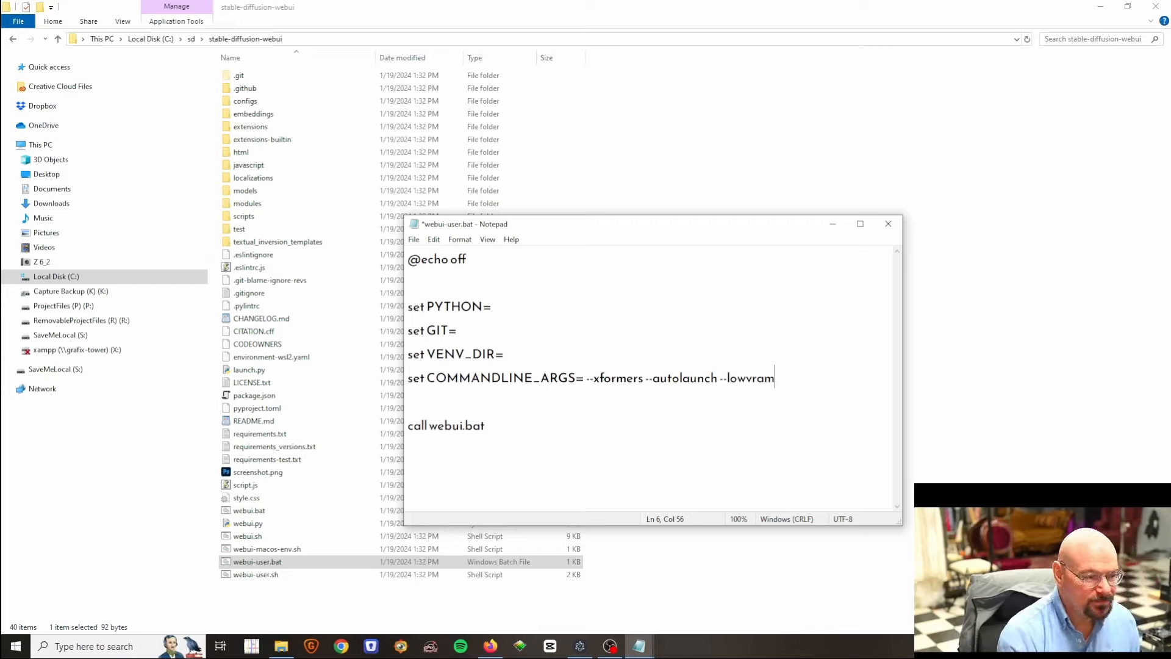
pyautogui.press('BackSpace')
pyautogui.press('BackSpace')
pyautogui.press('BackSpace')
pyautogui.press('BackSpace')
pyautogui.press('BackSpace')
pyautogui.press('BackSpace')
pyautogui.press('BackSpace')
pyautogui.press('BackSpace')
pyautogui.press('BackSpace')
pyautogui.press('BackSpace')
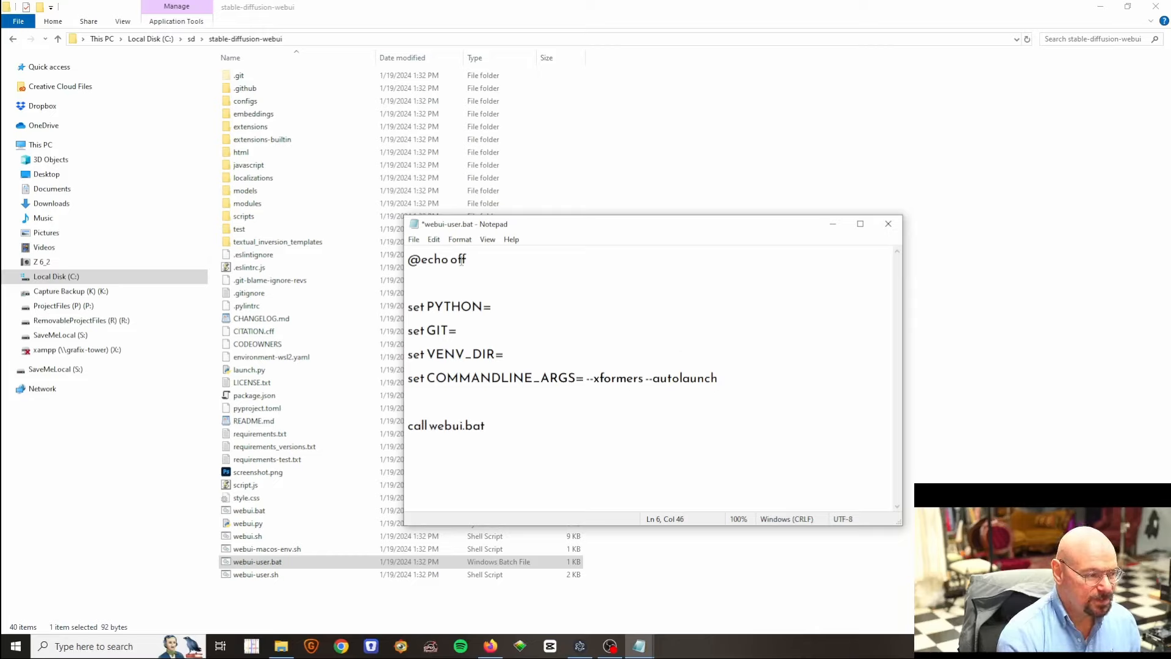
# Step: Save the edited webui-user.bat and close Notepad
pyautogui.click(413, 242)
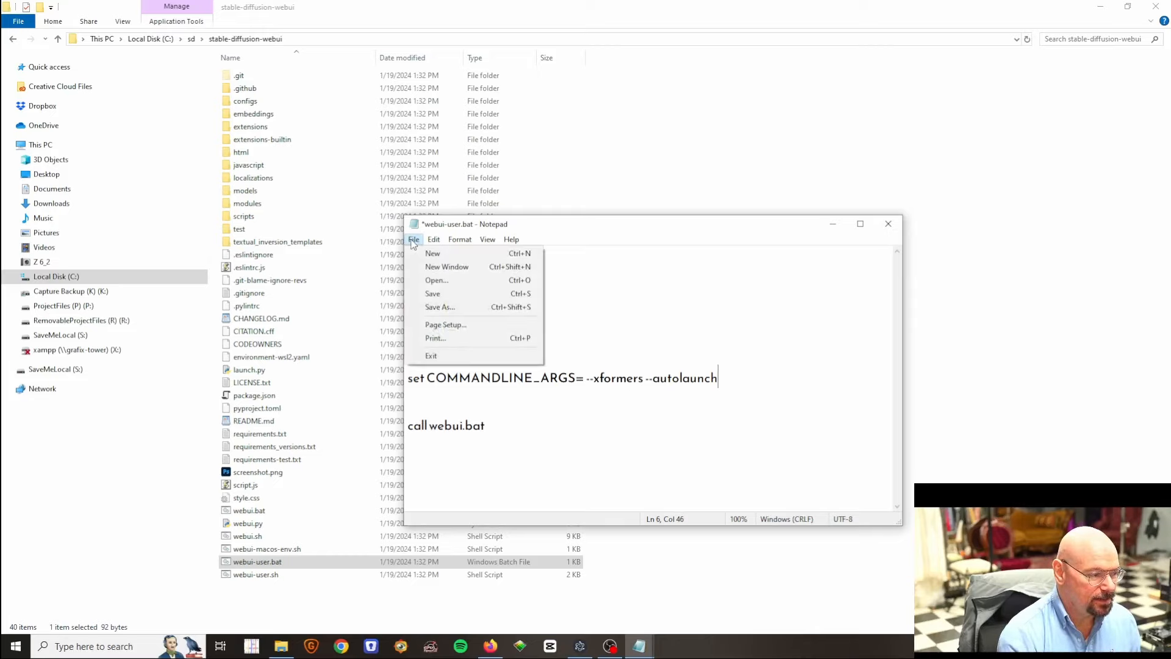
pyautogui.click(452, 295)
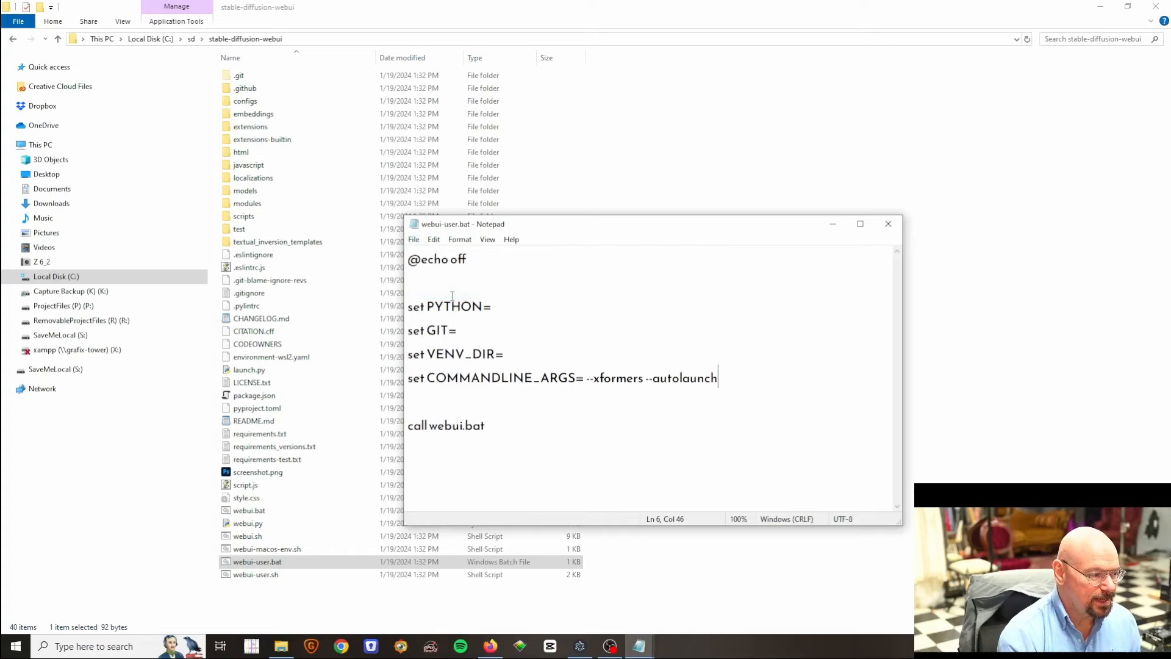
pyautogui.click(892, 225)
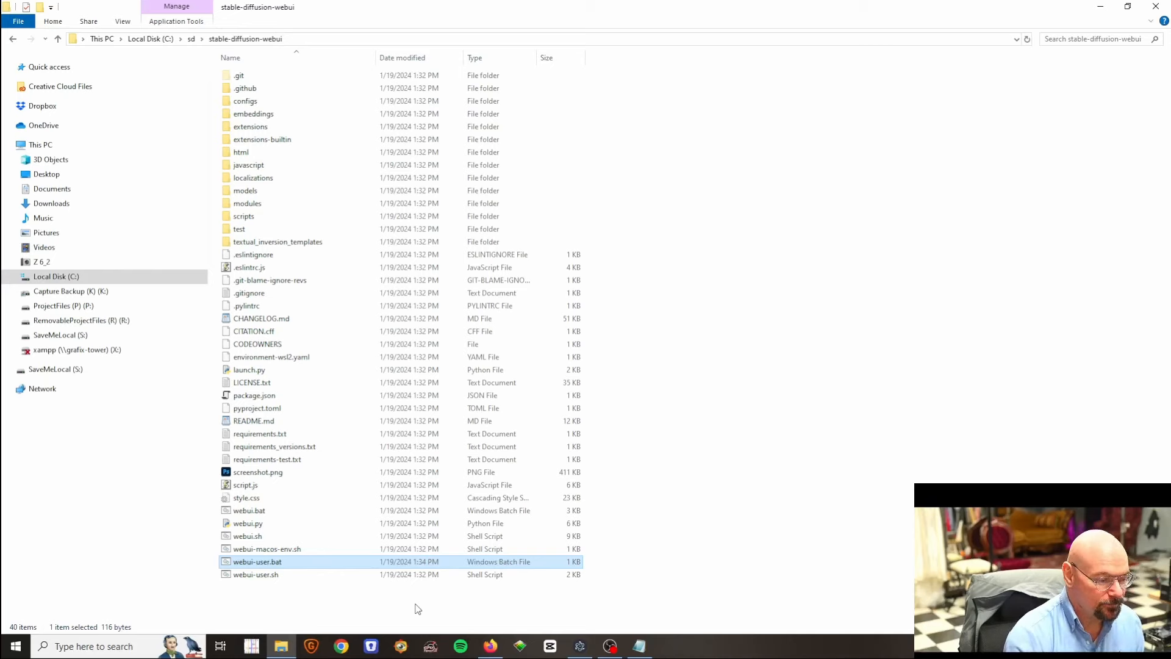
# Step: Switch to Firefox and open the copied link huggingface.co/runwayml/stable-diffusion-v1-5/tree/main in a new tab
pyautogui.click(491, 646)
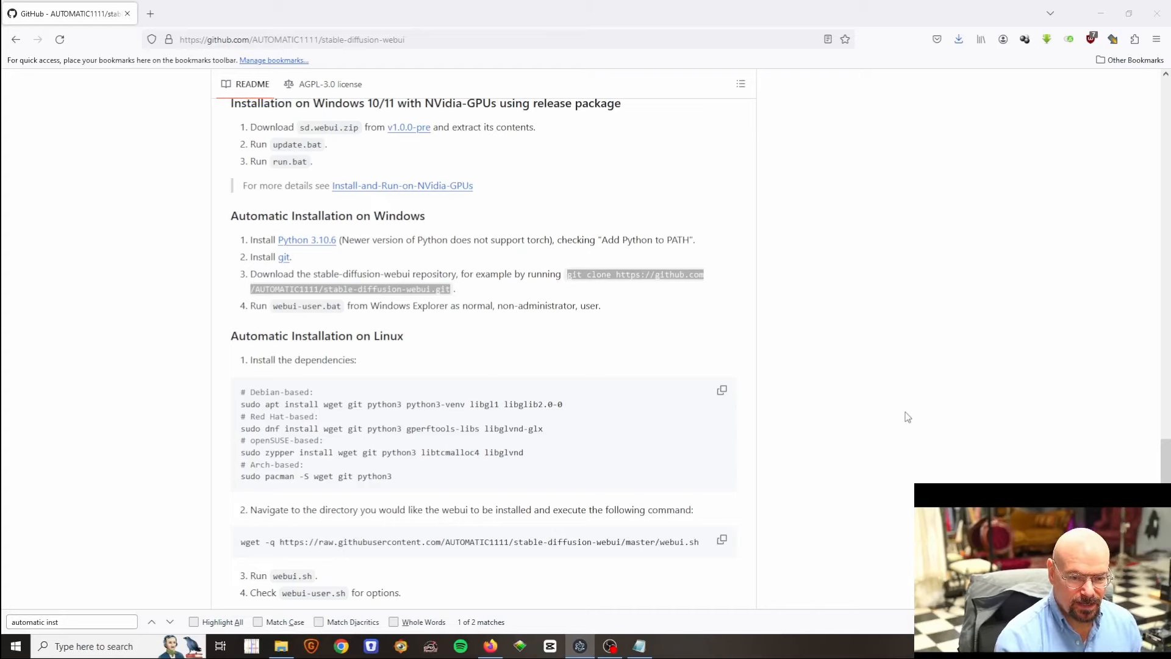
pyautogui.click(153, 12)
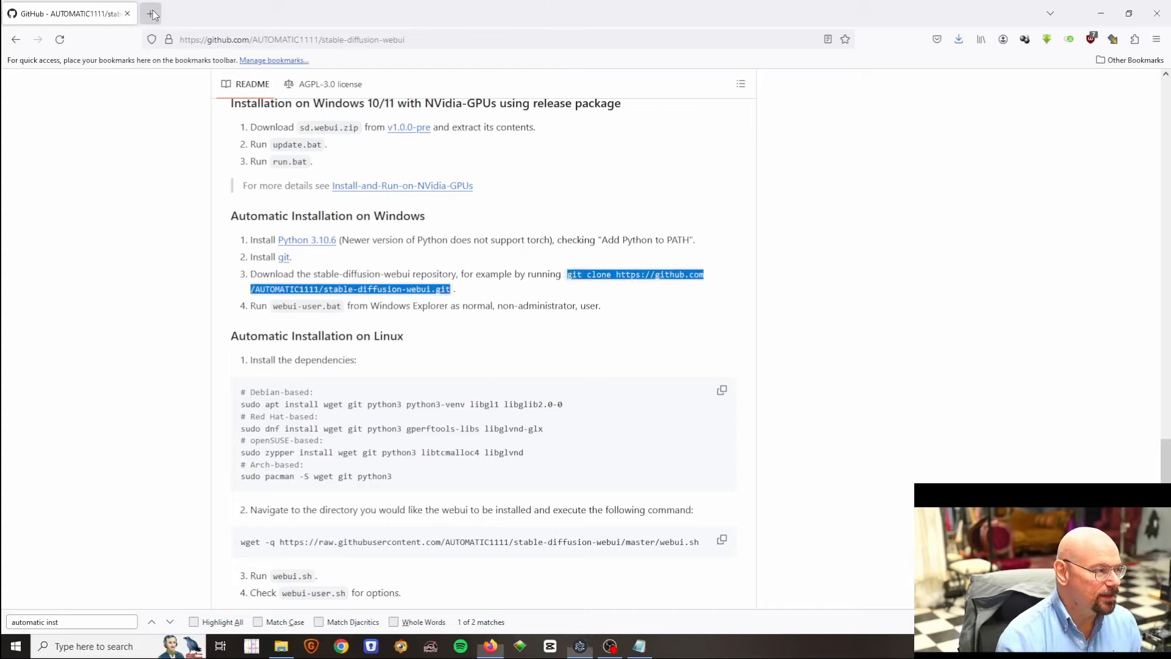
pyautogui.rightClick(275, 40)
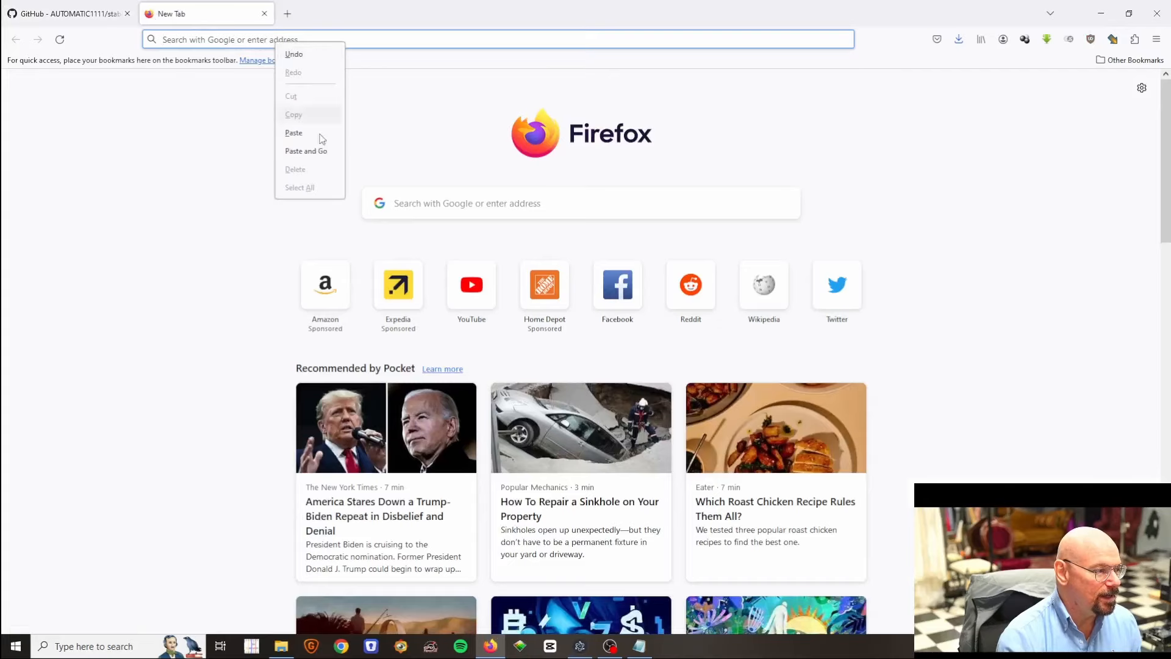
pyautogui.click(323, 149)
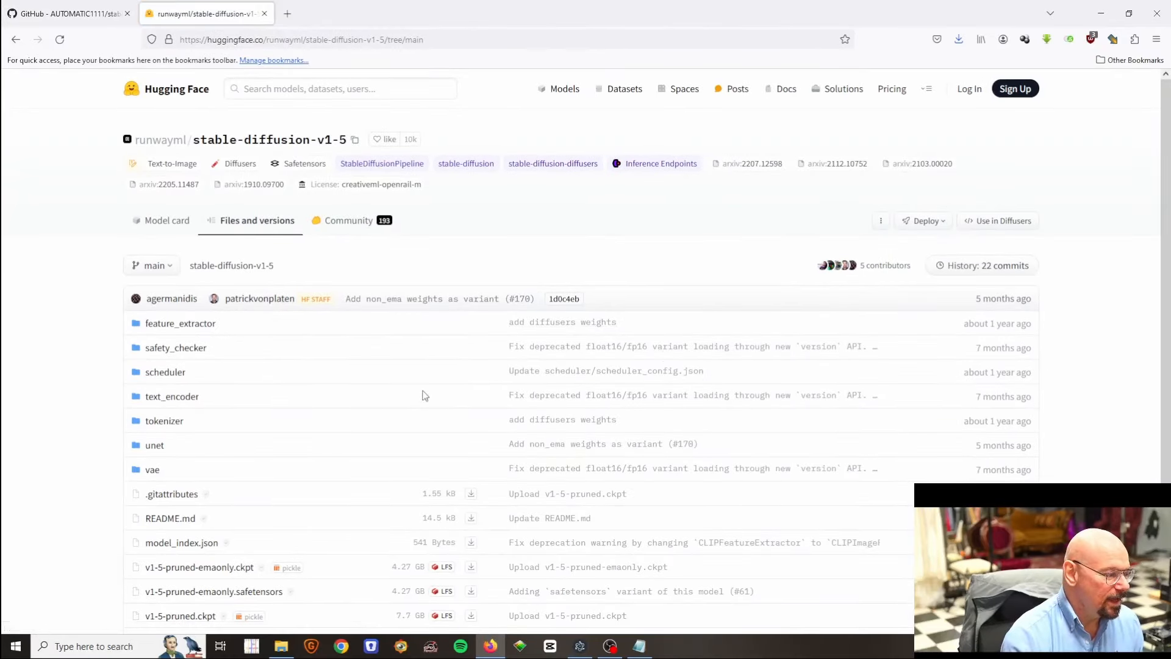
# Step: Download the v1-5-pruned.safetensors model from the file list into the Downloads folder
pyautogui.scroll(-2, 425, 395)
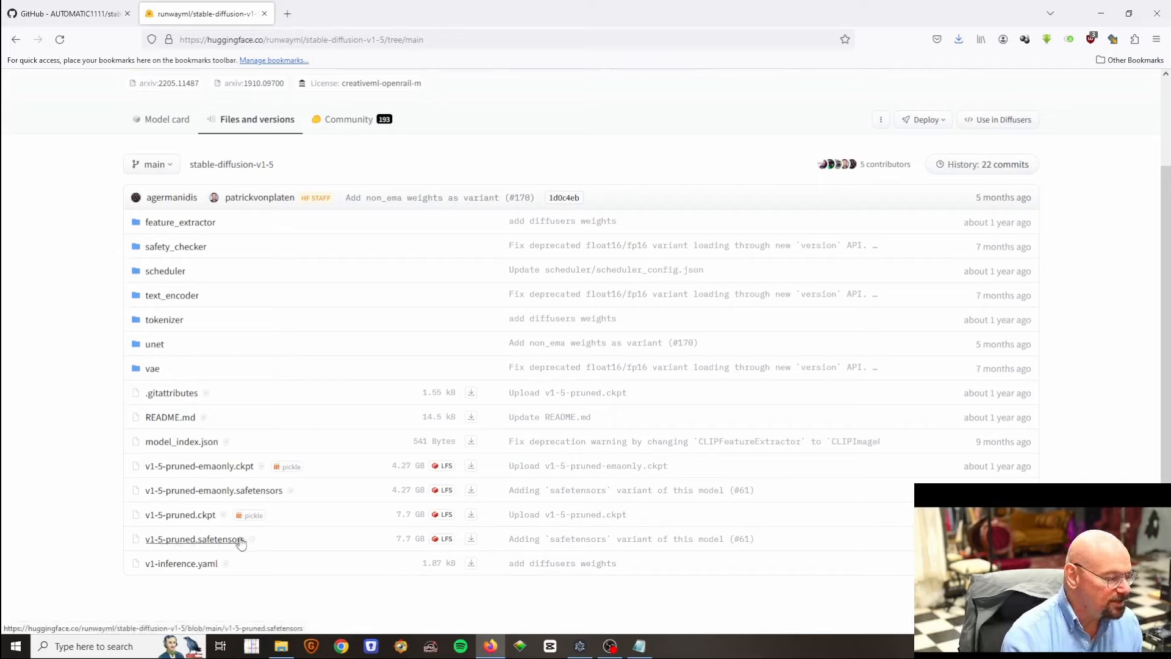
pyautogui.click(472, 540)
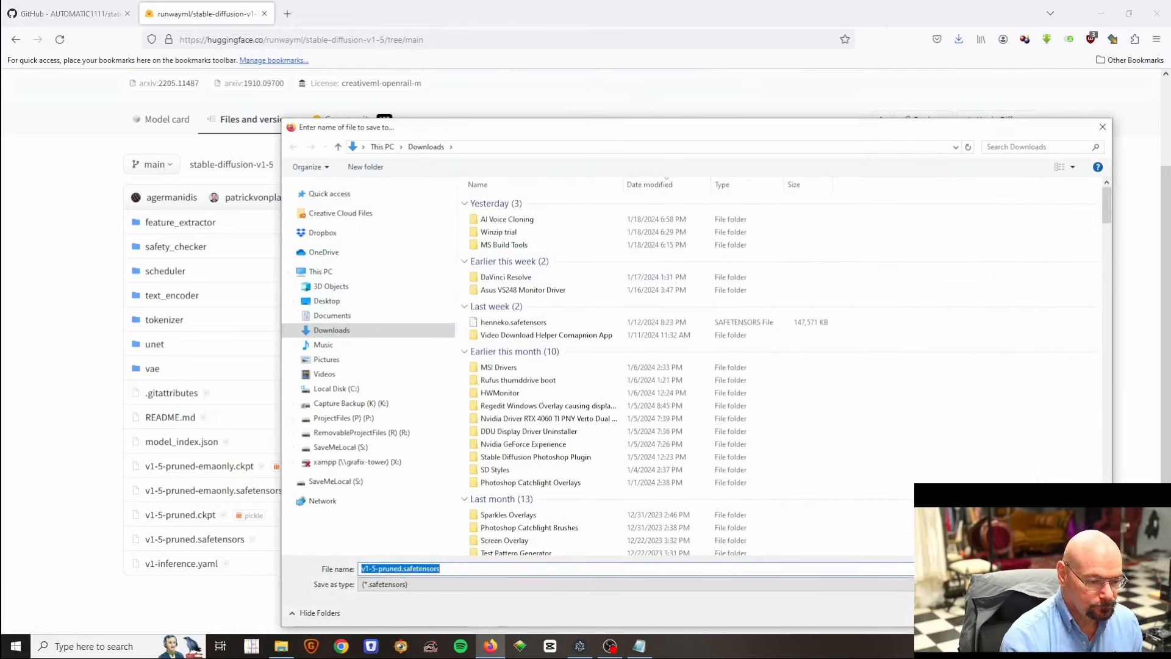
pyautogui.press('Return')
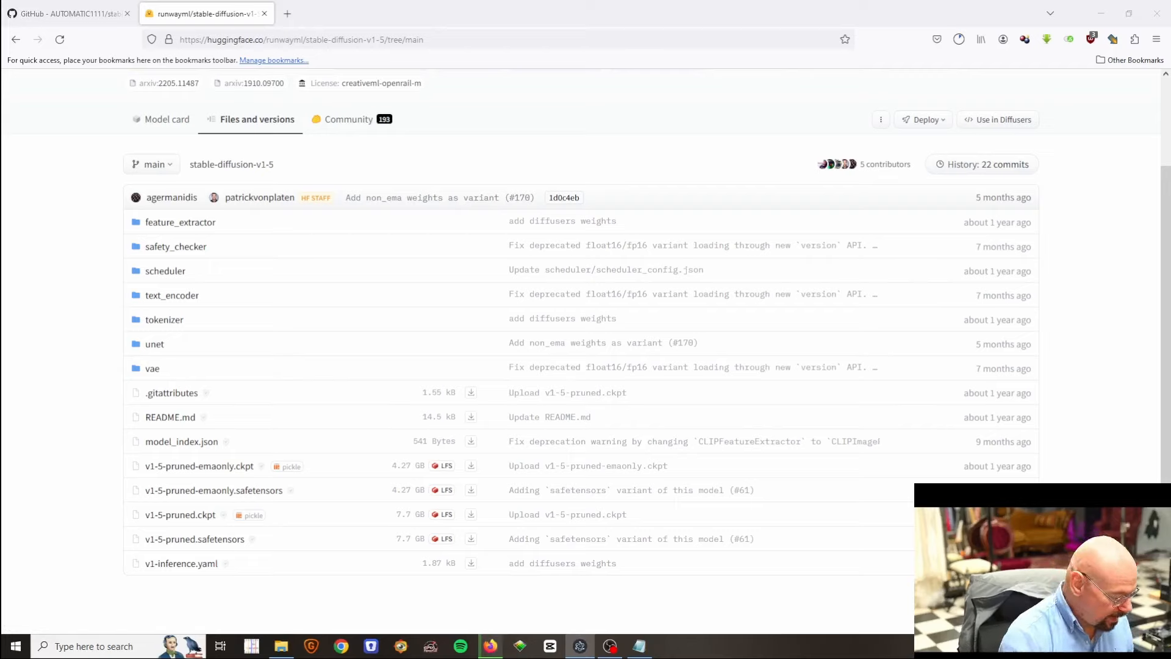
# Step: Open the copied link huggingface.co/stabilityai/stable-diffusion-xl-base-1.0/tree/main in a new tab and download sd_xl_base_1.0_0.9vae.safetensors to Downloads
pyautogui.click(287, 14)
pyautogui.rightClick(359, 41)
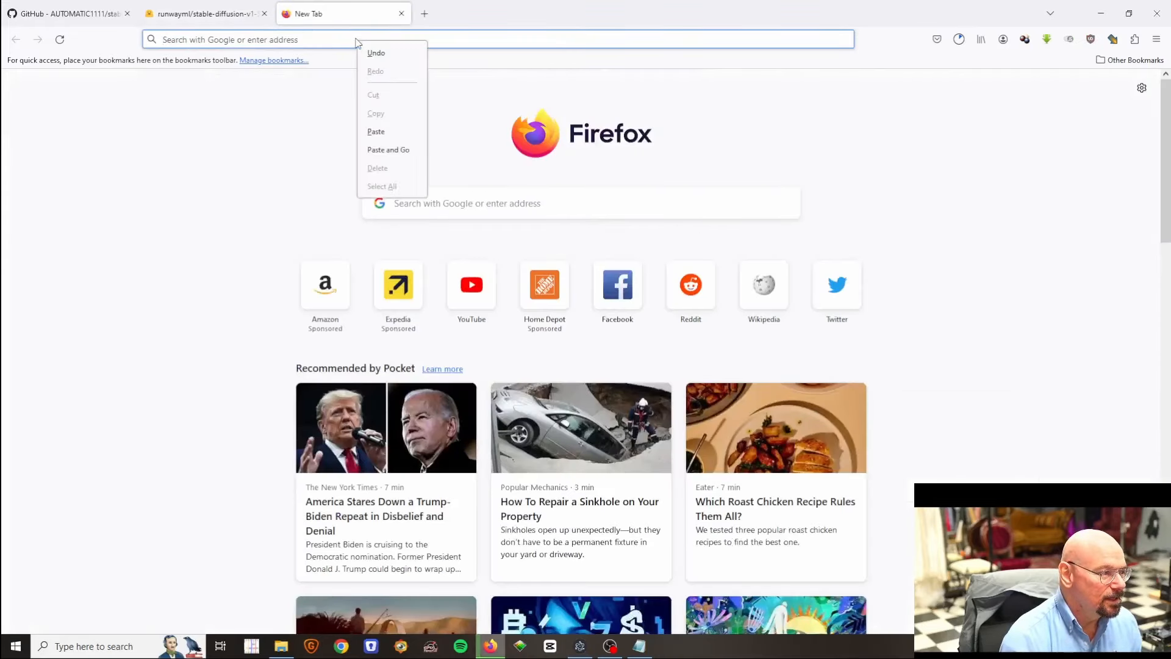
pyautogui.click(421, 150)
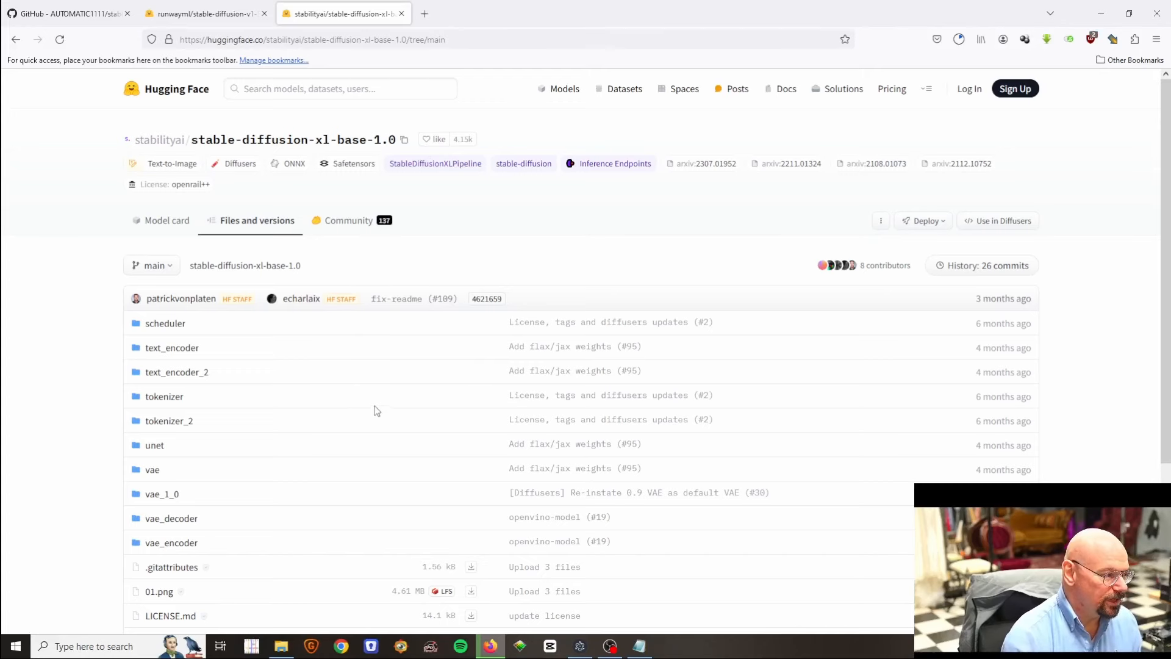
pyautogui.scroll(-3, 375, 406)
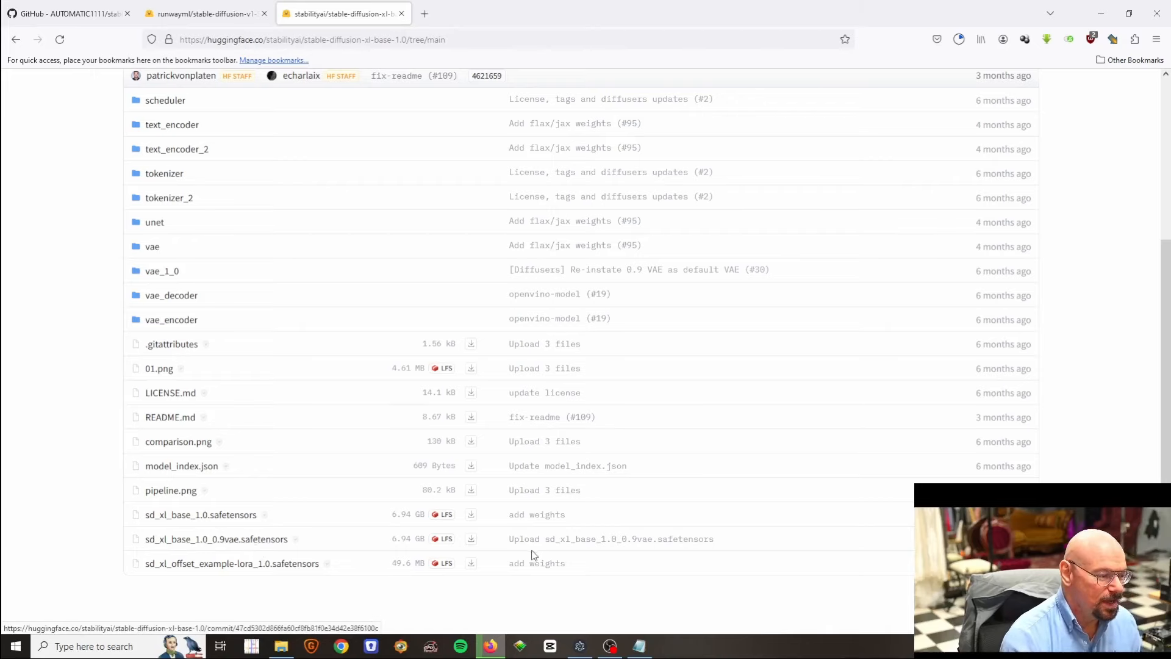
pyautogui.click(471, 539)
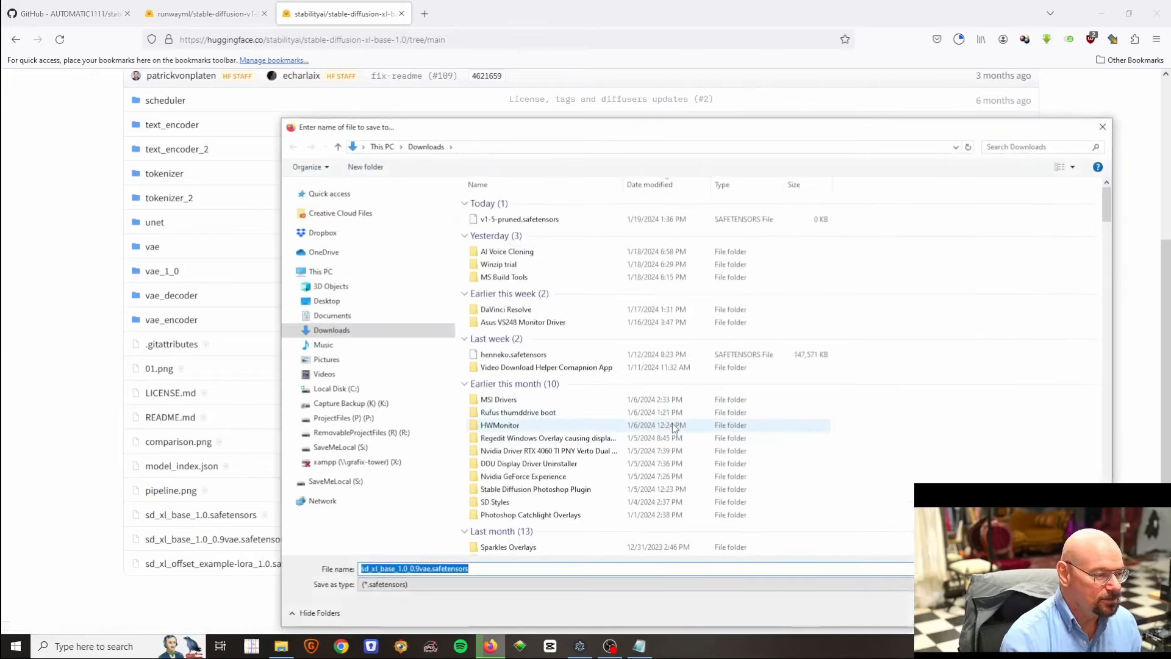
pyautogui.click(1009, 606)
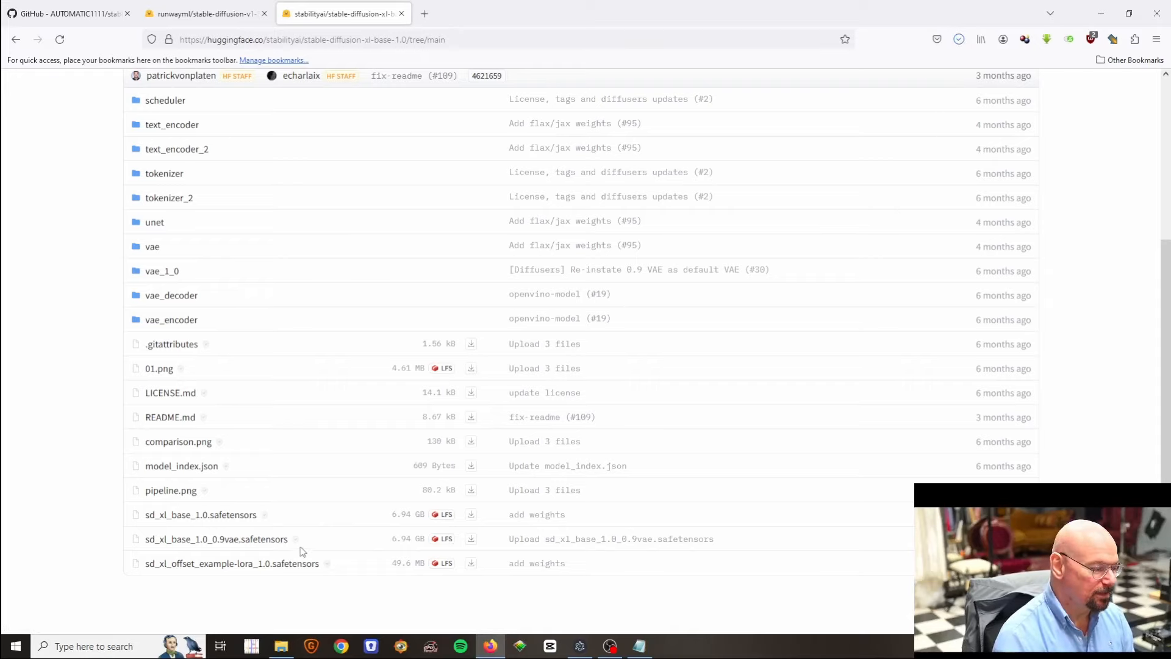
# Step: Switch to File Explorer and cut v1-5-pruned.safetensors and sd_xl_base_1.0_0.9vae.safetensors from the Downloads folder
pyautogui.click(281, 653)
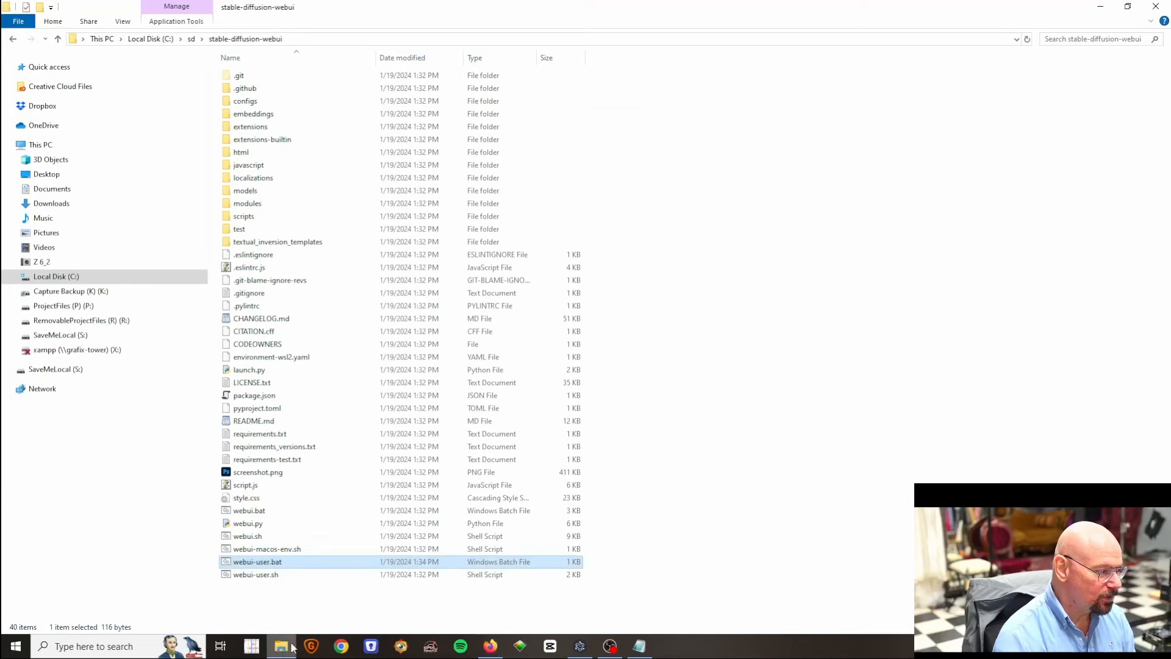
pyautogui.click(67, 204)
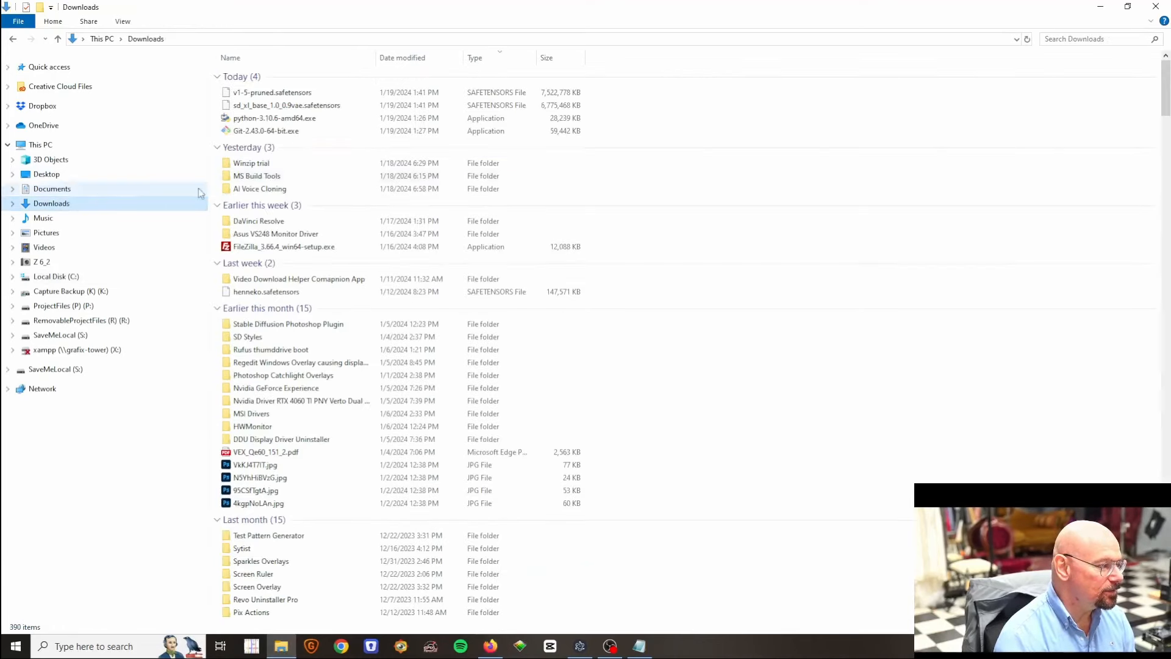
pyautogui.click(326, 95)
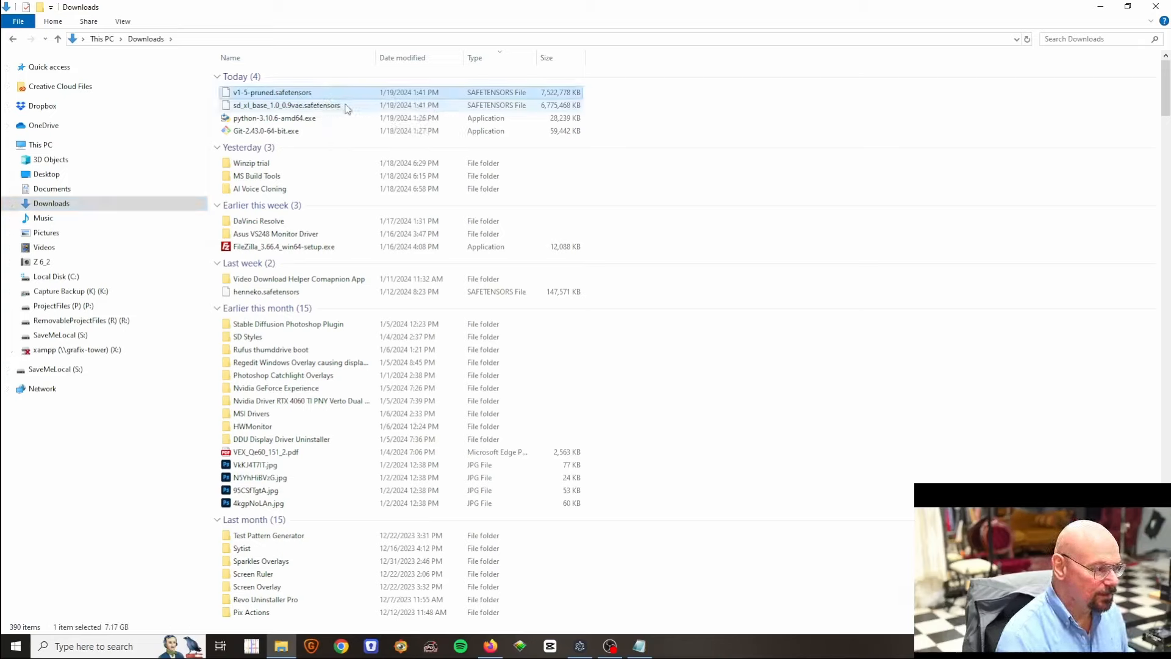
pyautogui.keyDown('shift'); pyautogui.click(348, 107); pyautogui.keyUp('shift')
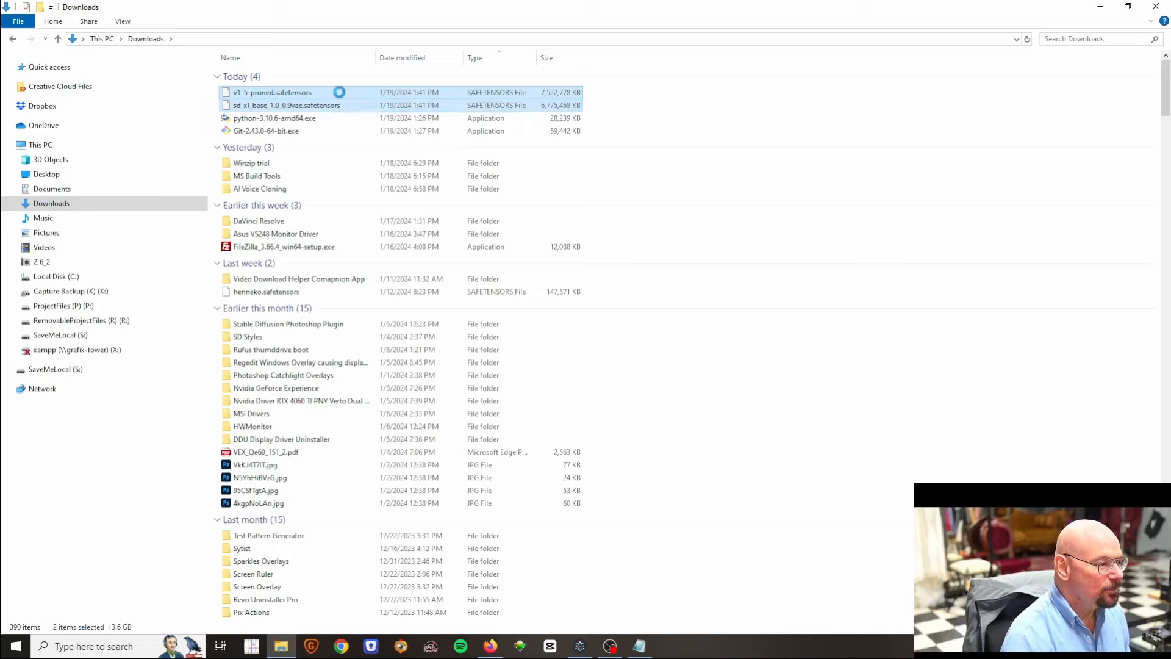
pyautogui.rightClick(340, 92)
pyautogui.click(412, 342)
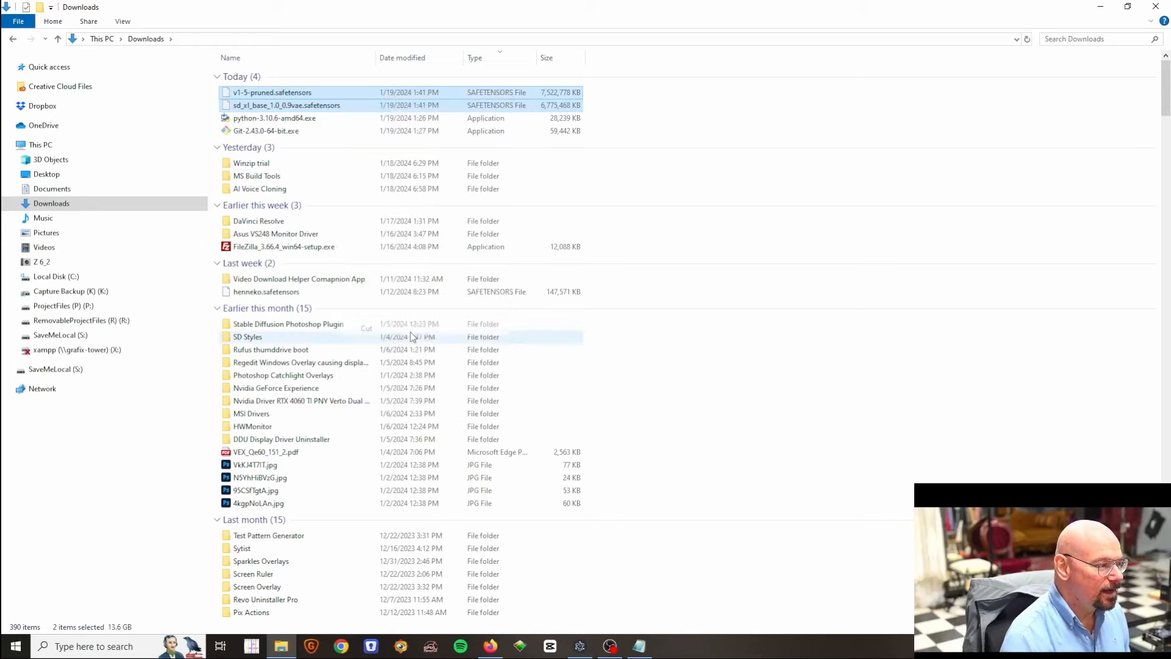
# Step: Paste the two cut model files into C:\sd\stable-diffusion-webui\models\Stable-diffusion
pyautogui.click(117, 280)
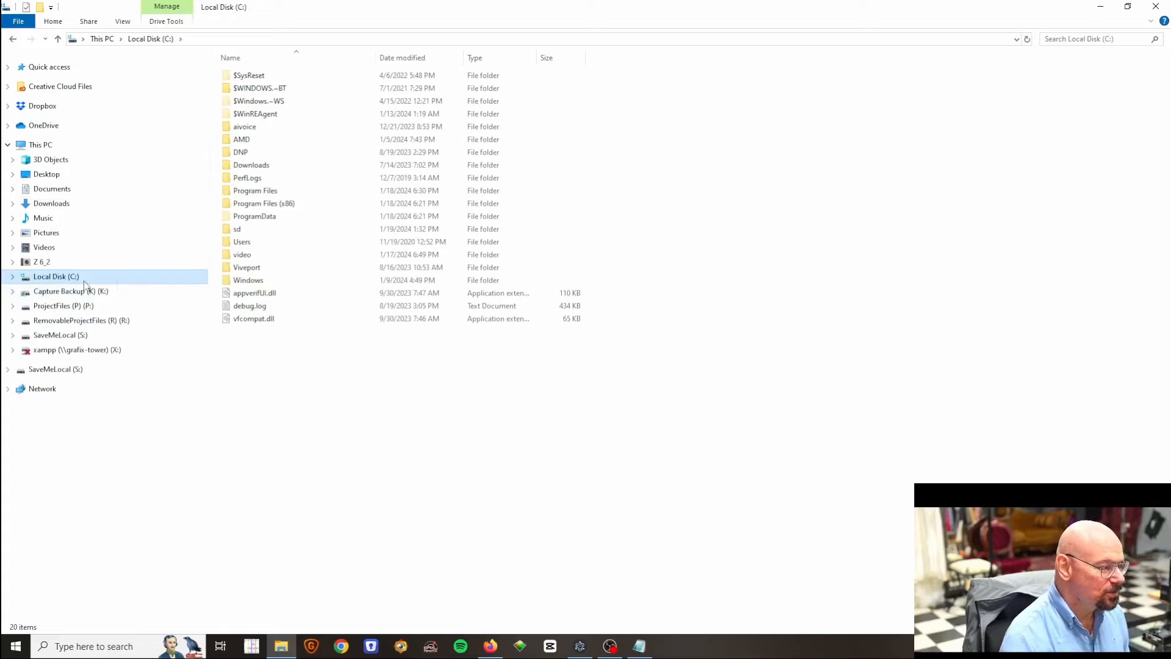
pyautogui.doubleClick(252, 234)
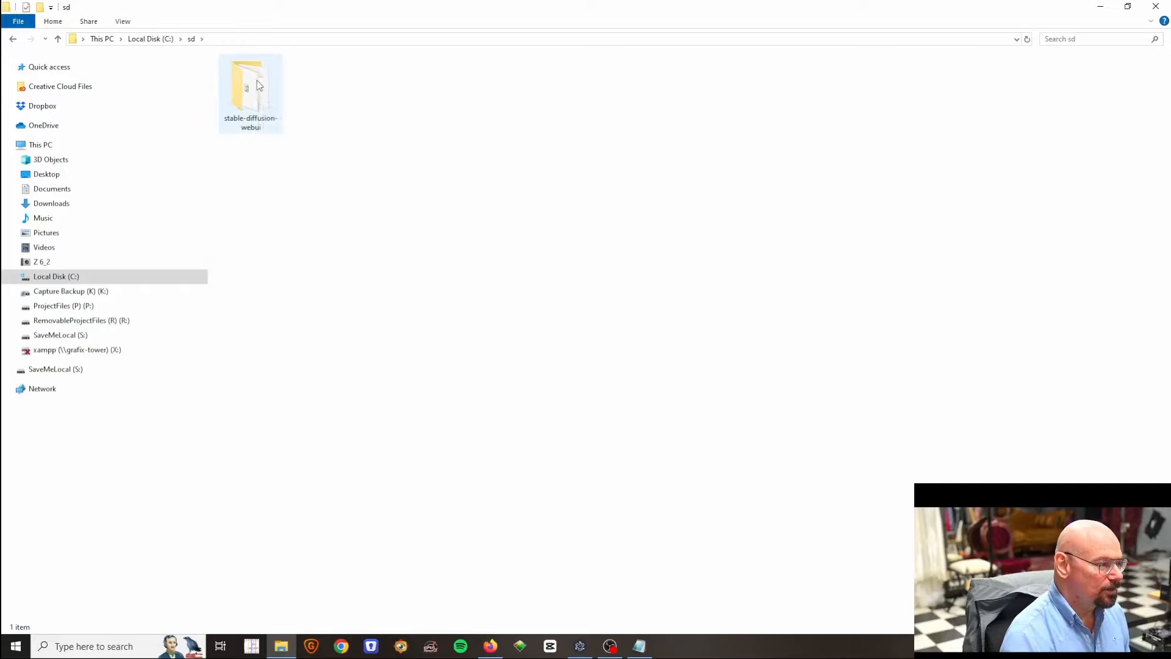
pyautogui.doubleClick(261, 85)
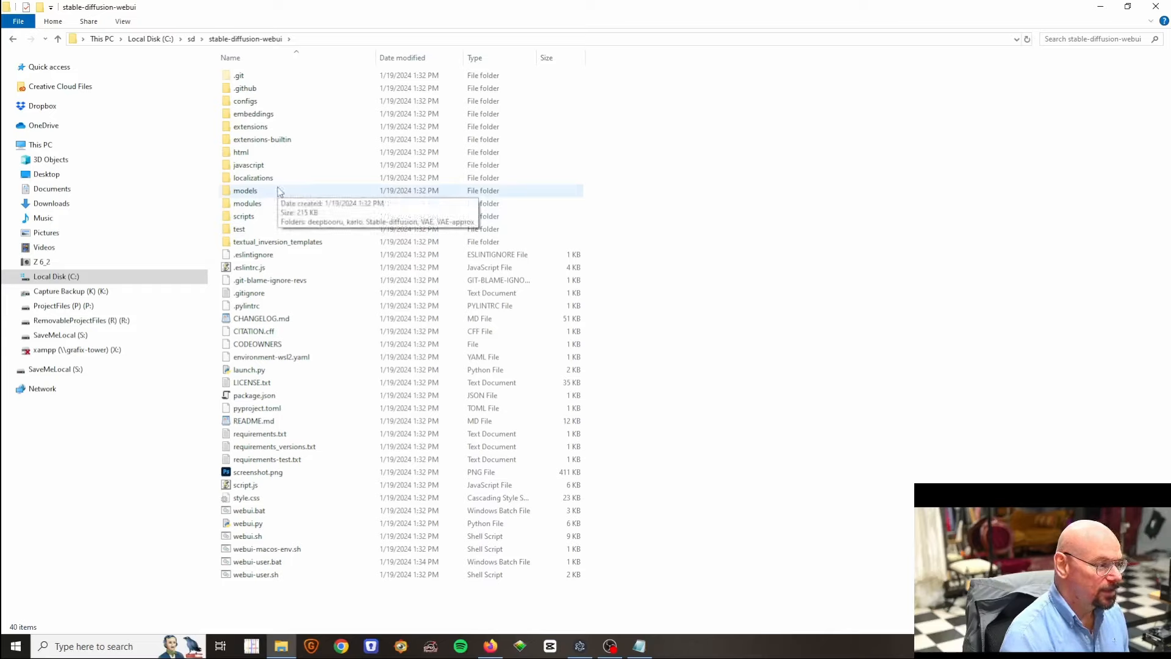
pyautogui.doubleClick(280, 191)
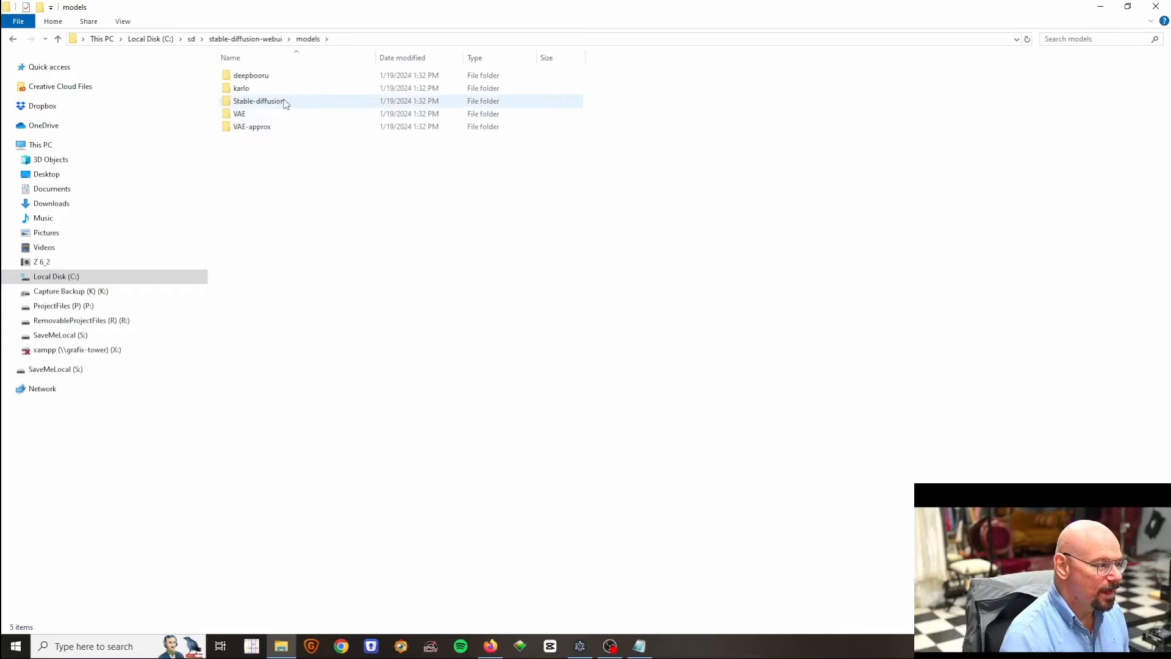
pyautogui.doubleClick(285, 102)
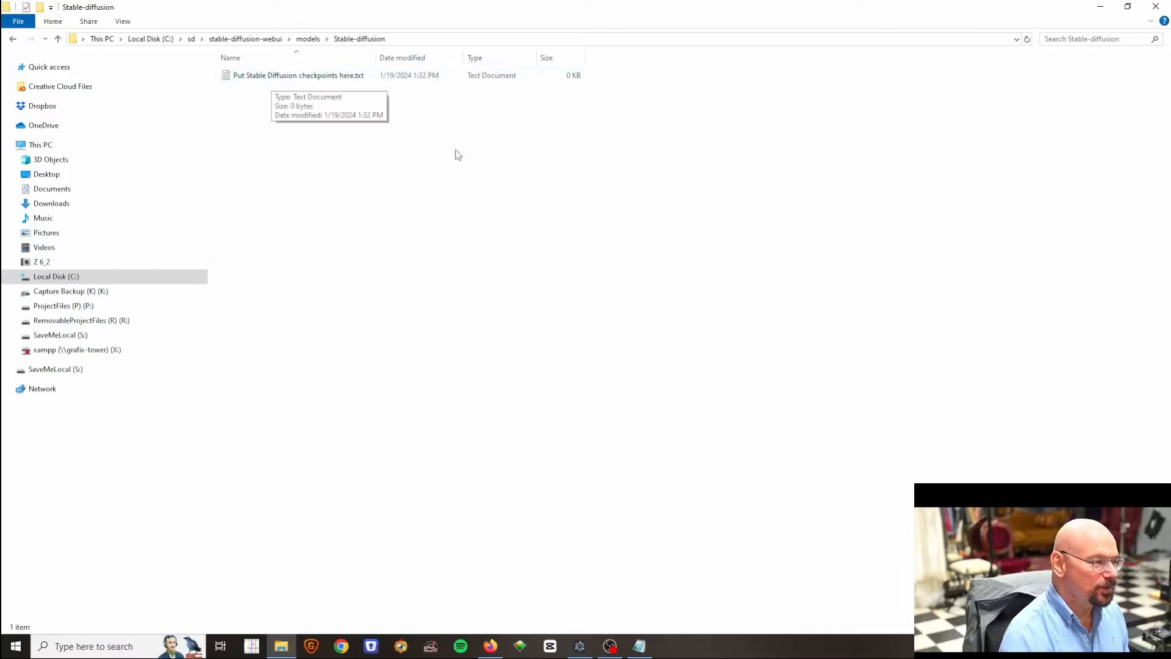
pyautogui.rightClick(391, 175)
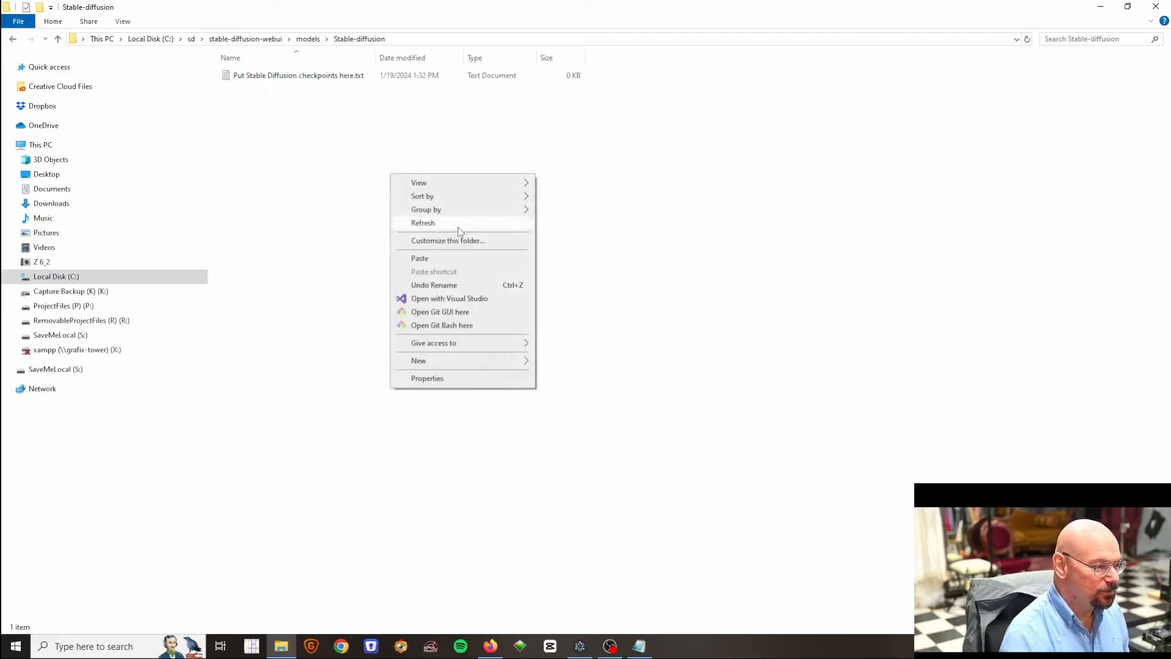
pyautogui.click(444, 259)
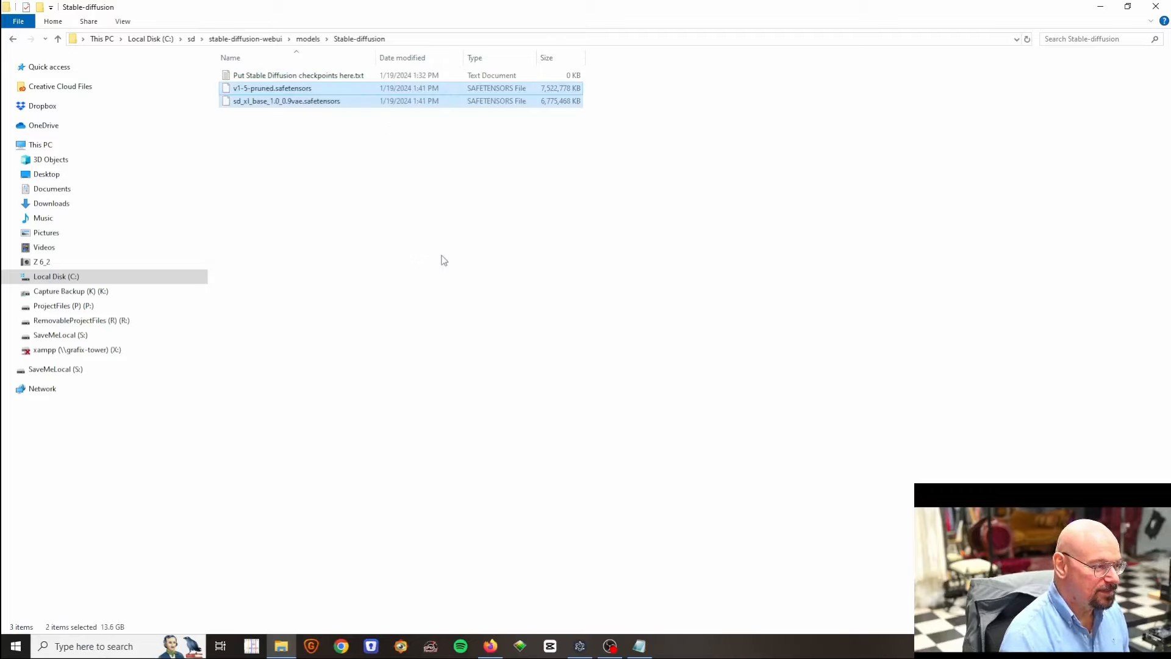
pyautogui.click(446, 259)
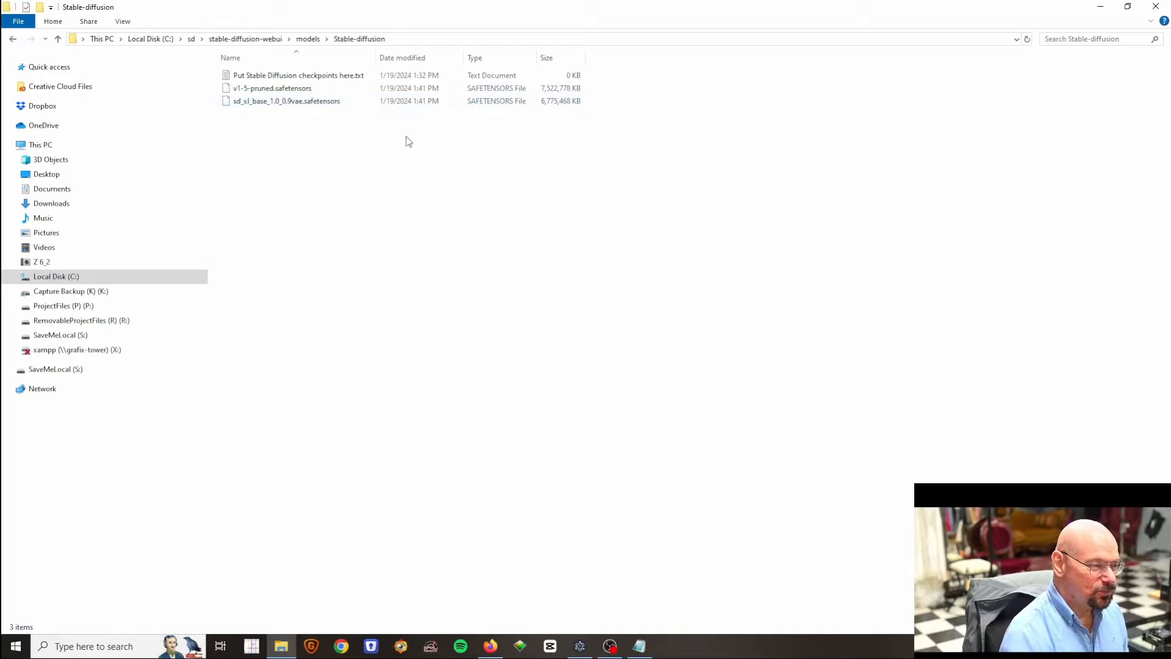
# Step: Run webui-user.bat from the stable-diffusion-webui folder and load the v1-5-pruned.safetensors checkpoint in the web UI
pyautogui.click(248, 39)
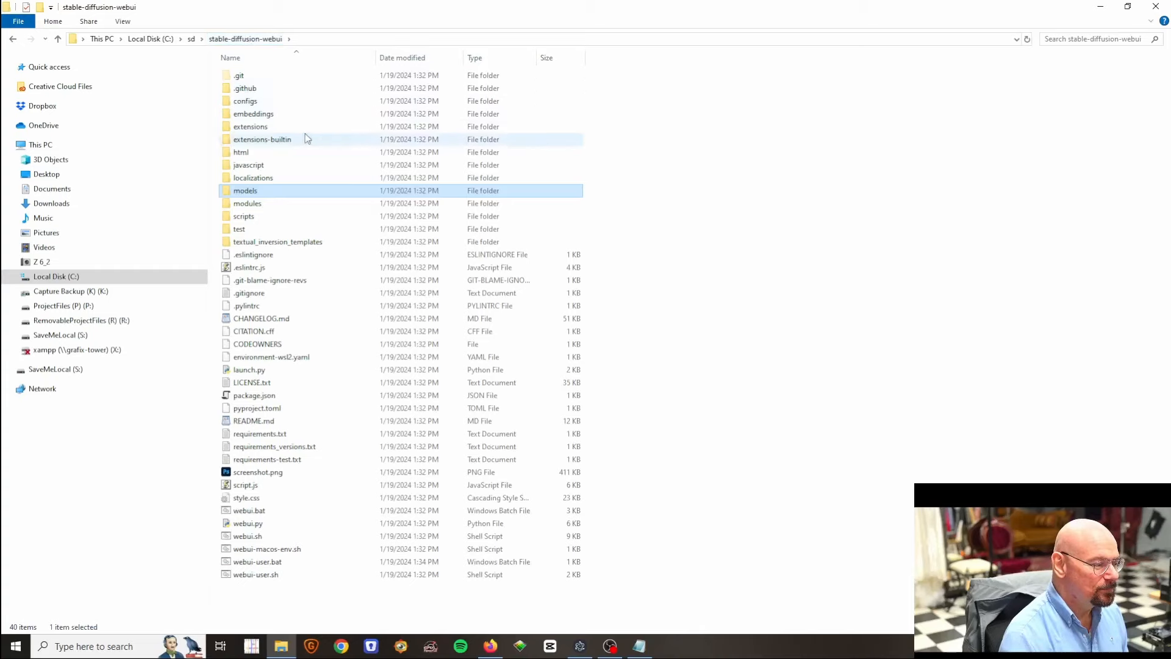
pyautogui.click(298, 563)
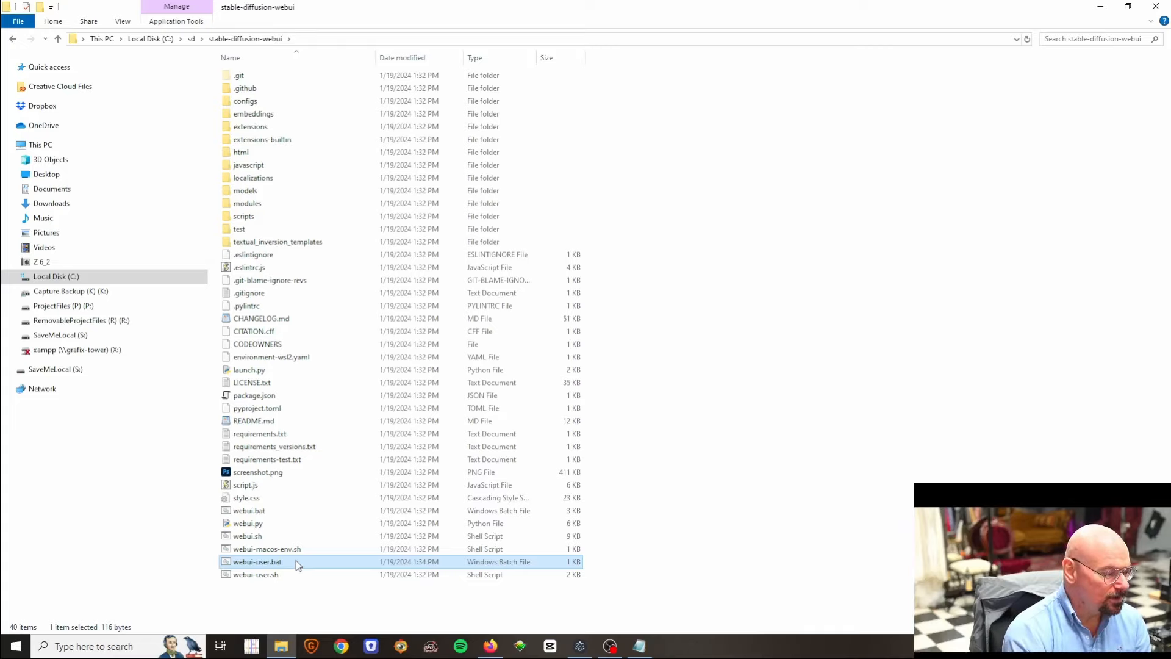
pyautogui.doubleClick(298, 562)
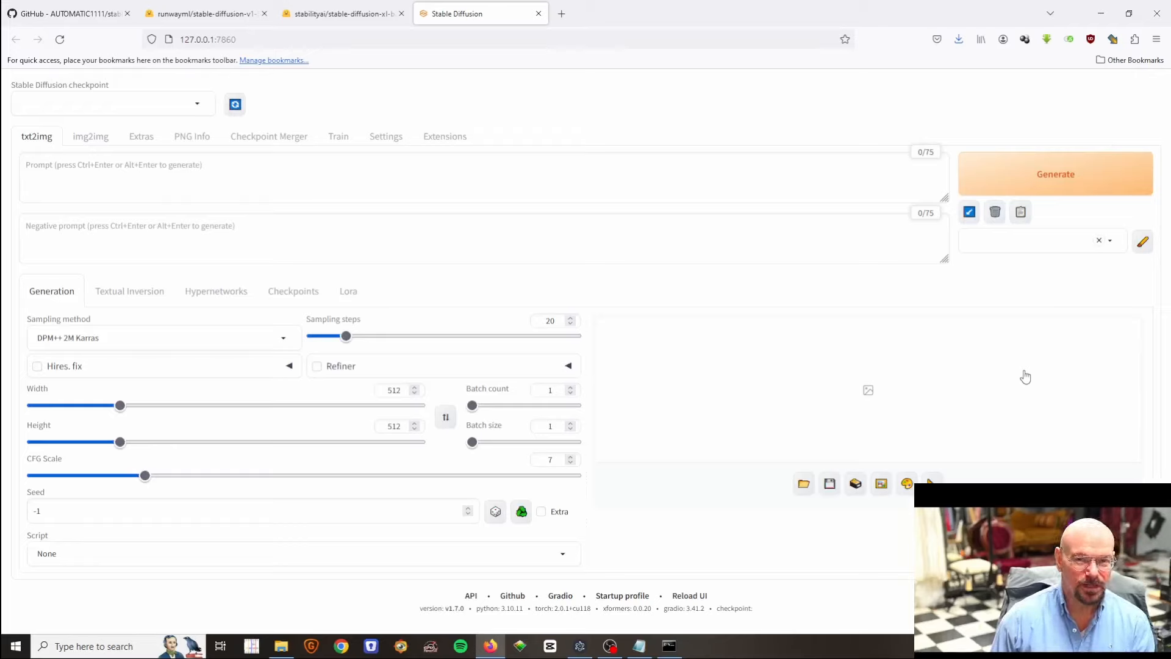
pyautogui.click(198, 107)
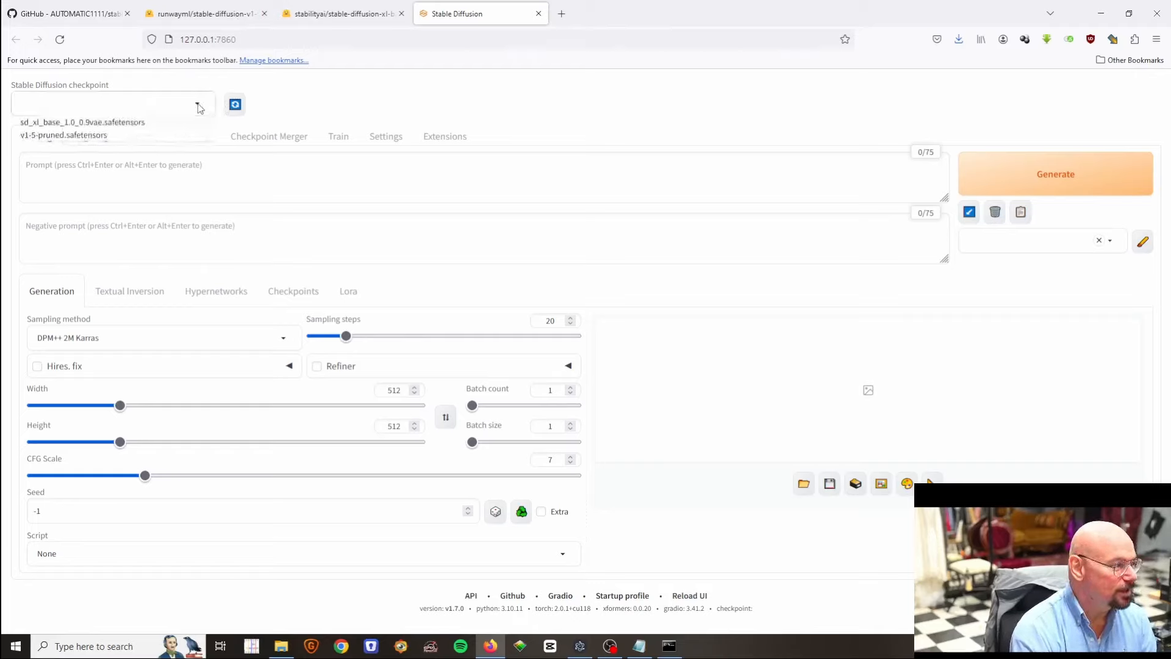
pyautogui.click(116, 135)
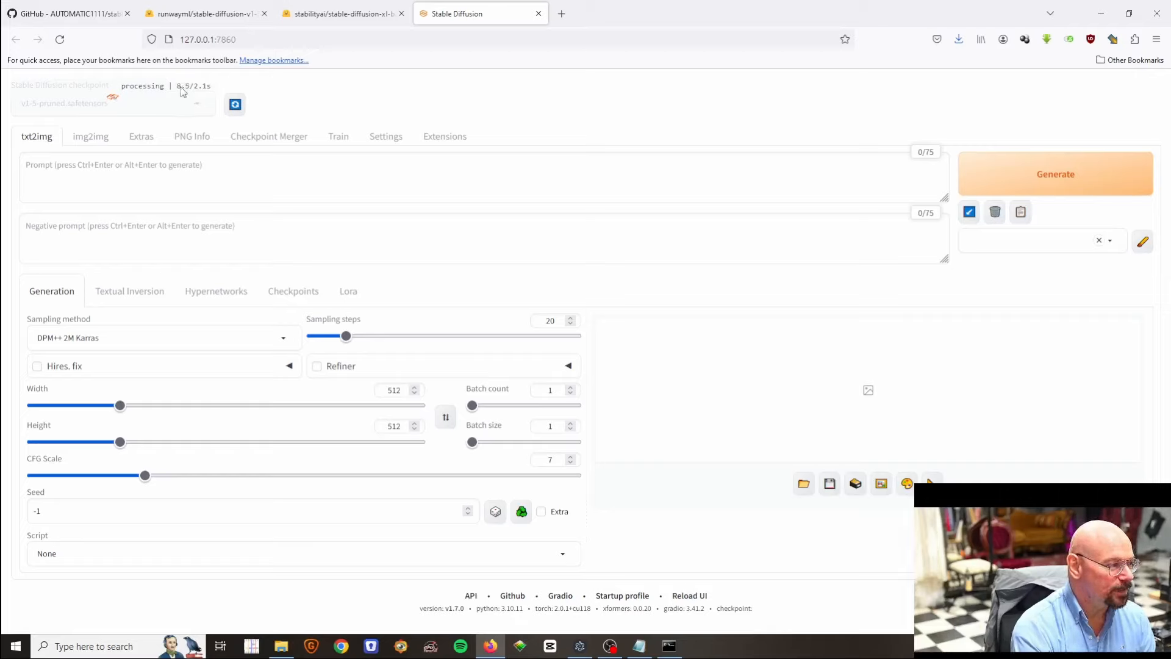
# Step: Enter the txt2img prompt "clown riding a duck down a city street" and generate an image from it twice
pyautogui.click(212, 175)
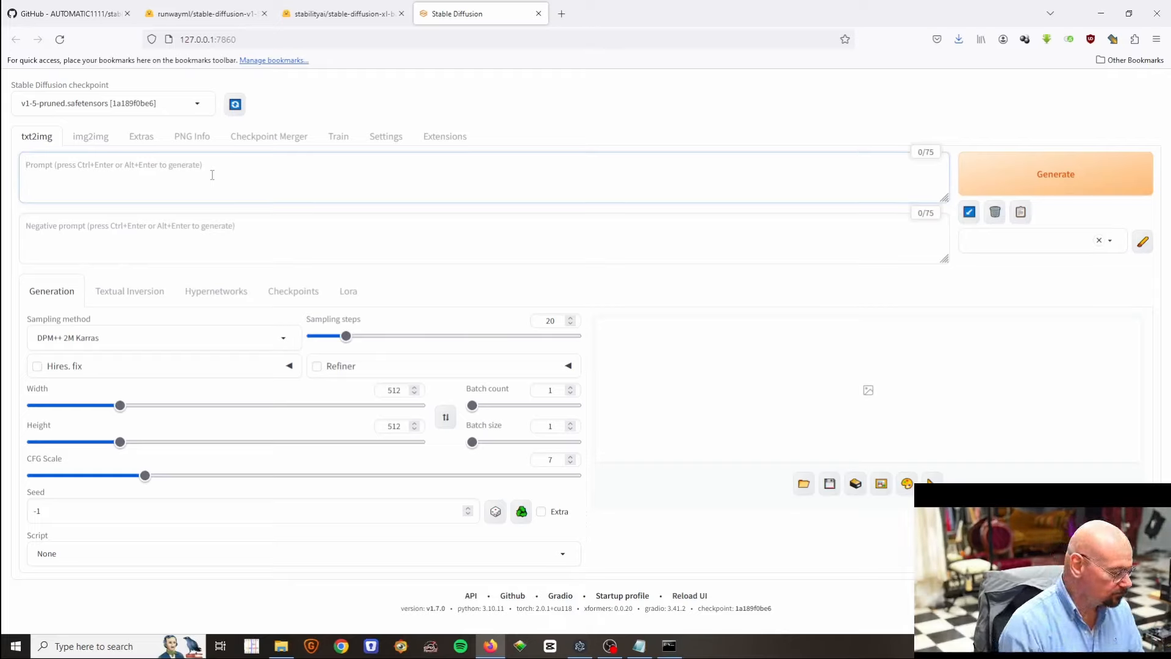
pyautogui.write('clown')
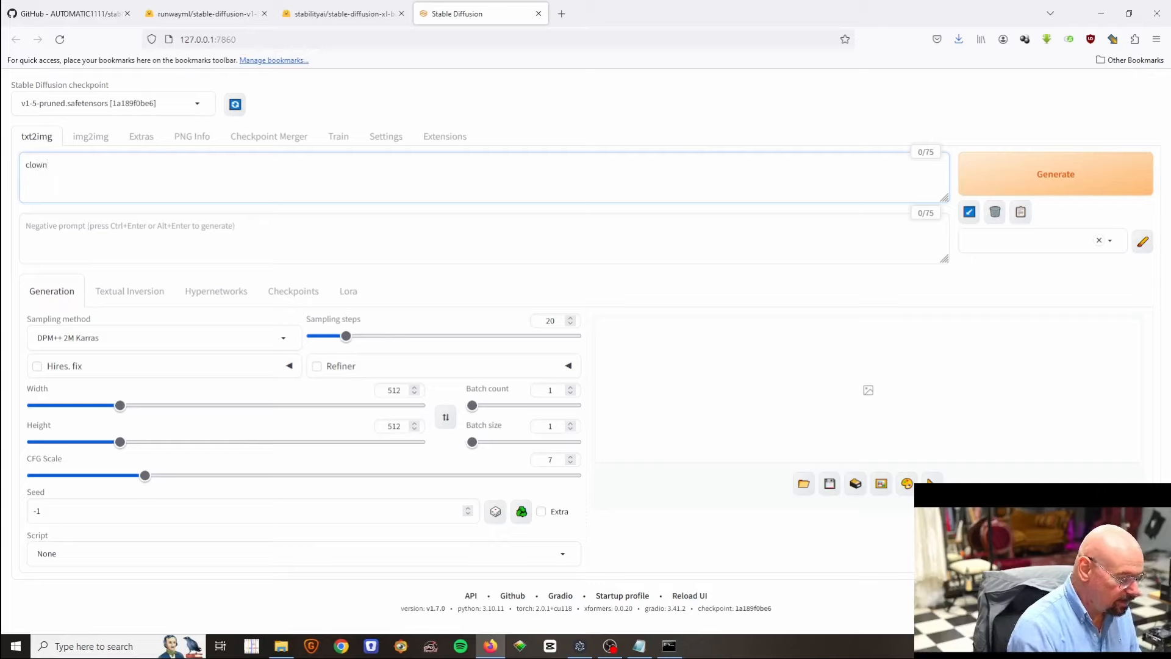
pyautogui.write(' riding')
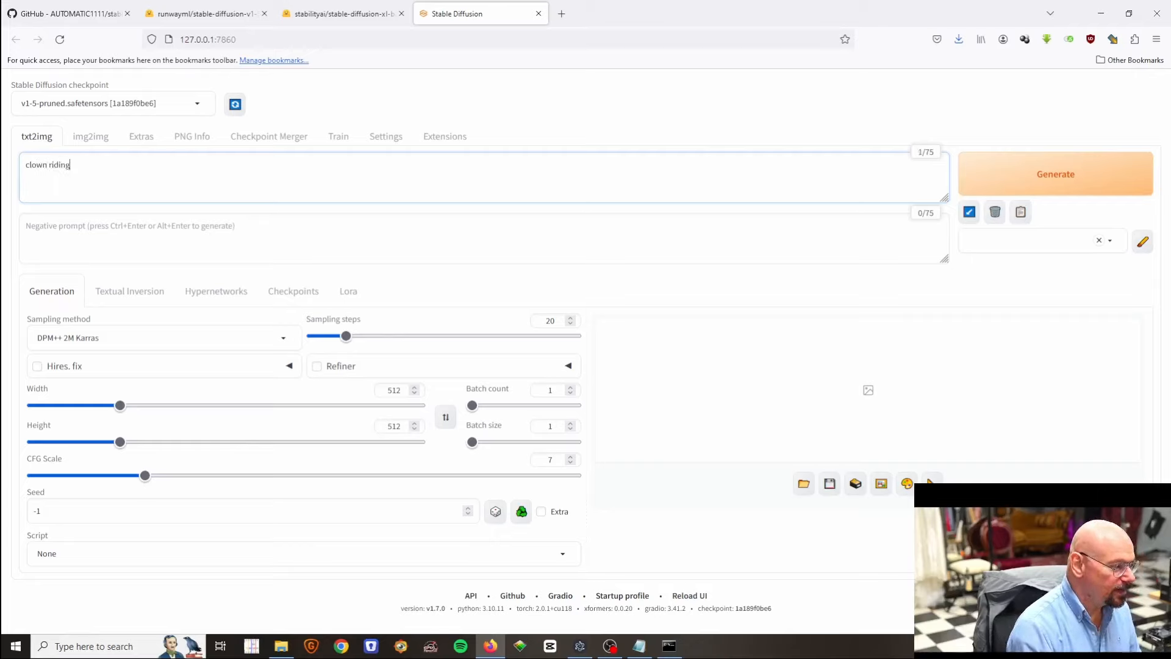
pyautogui.write(' a duck d')
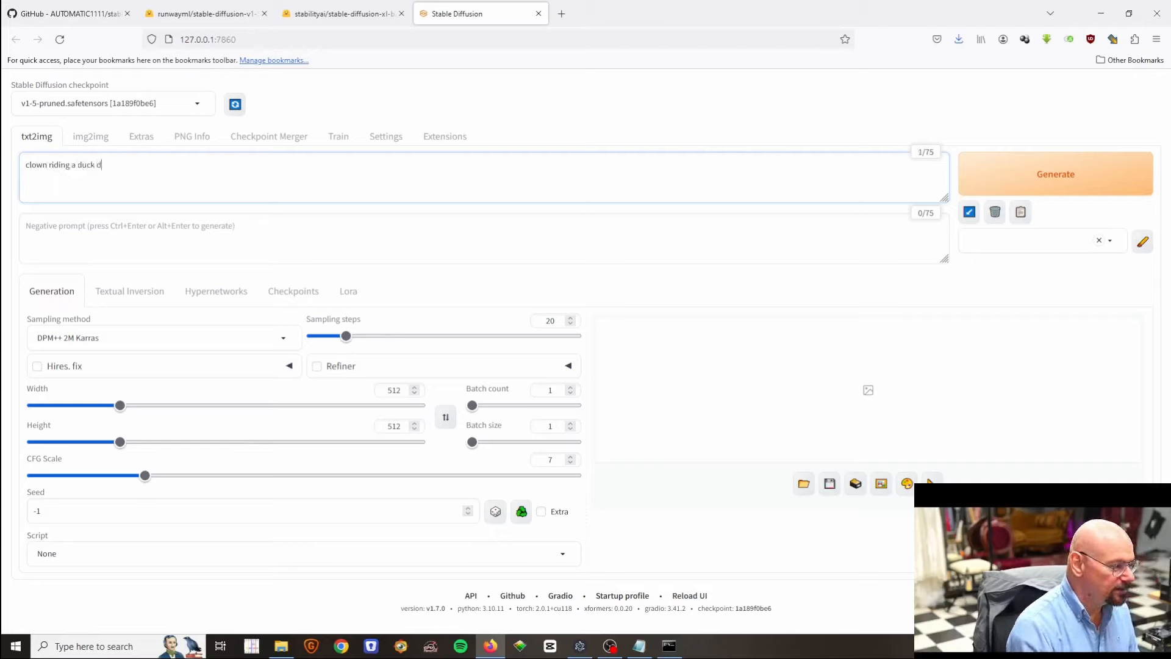
pyautogui.write('own a city st')
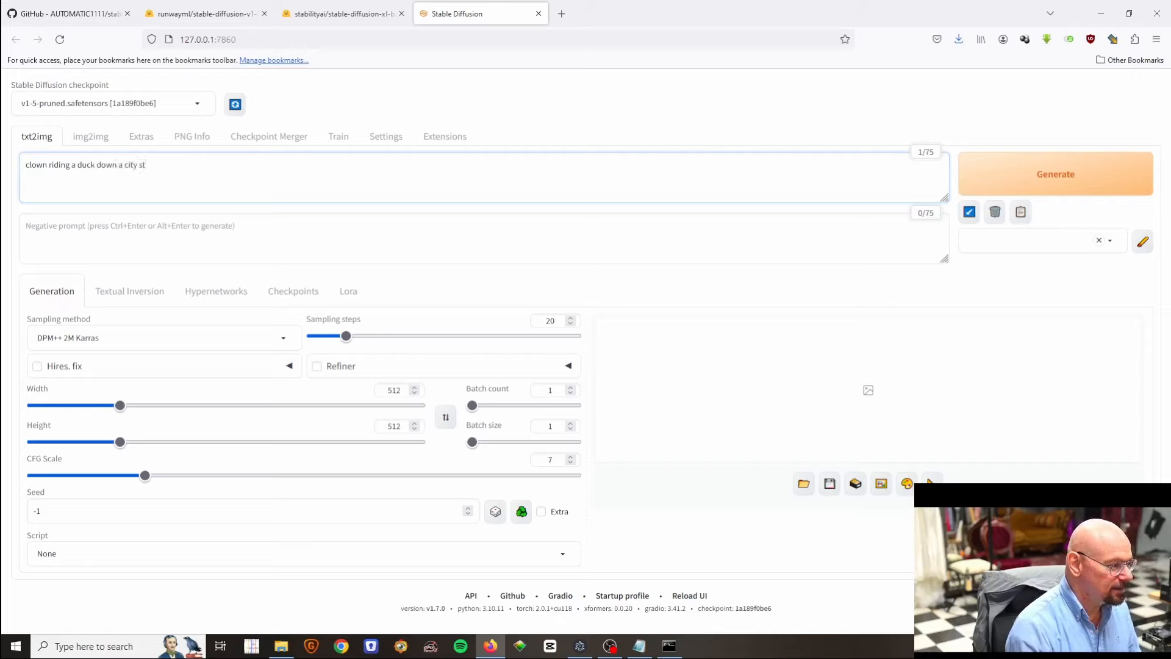
pyautogui.write('reet')
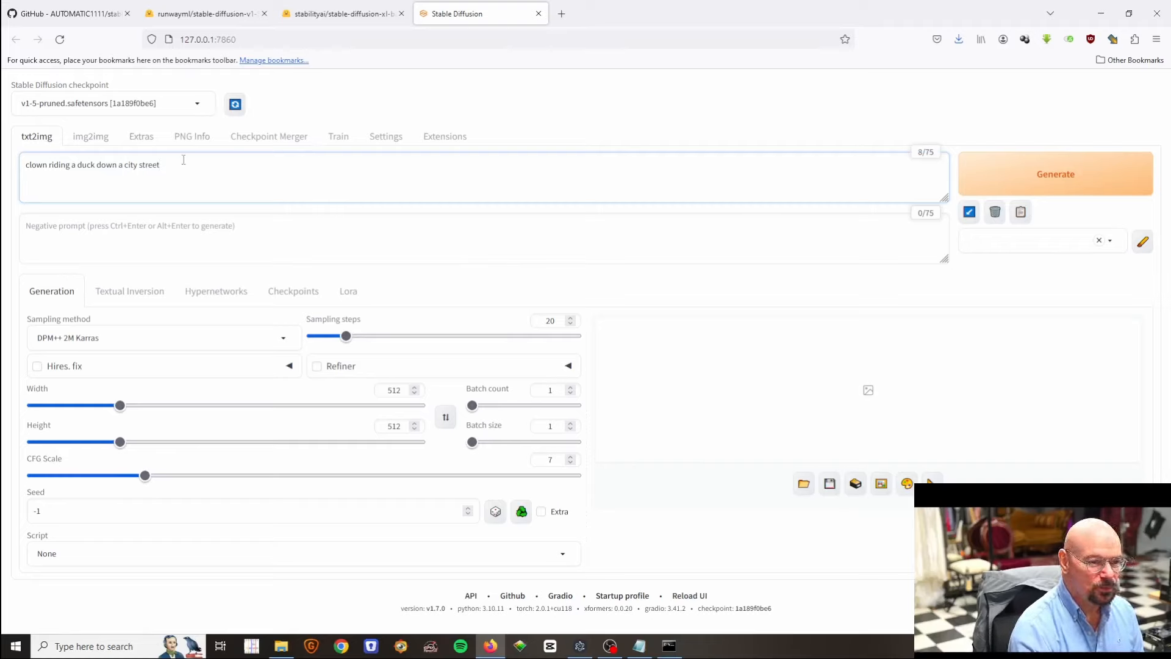
pyautogui.click(1064, 173)
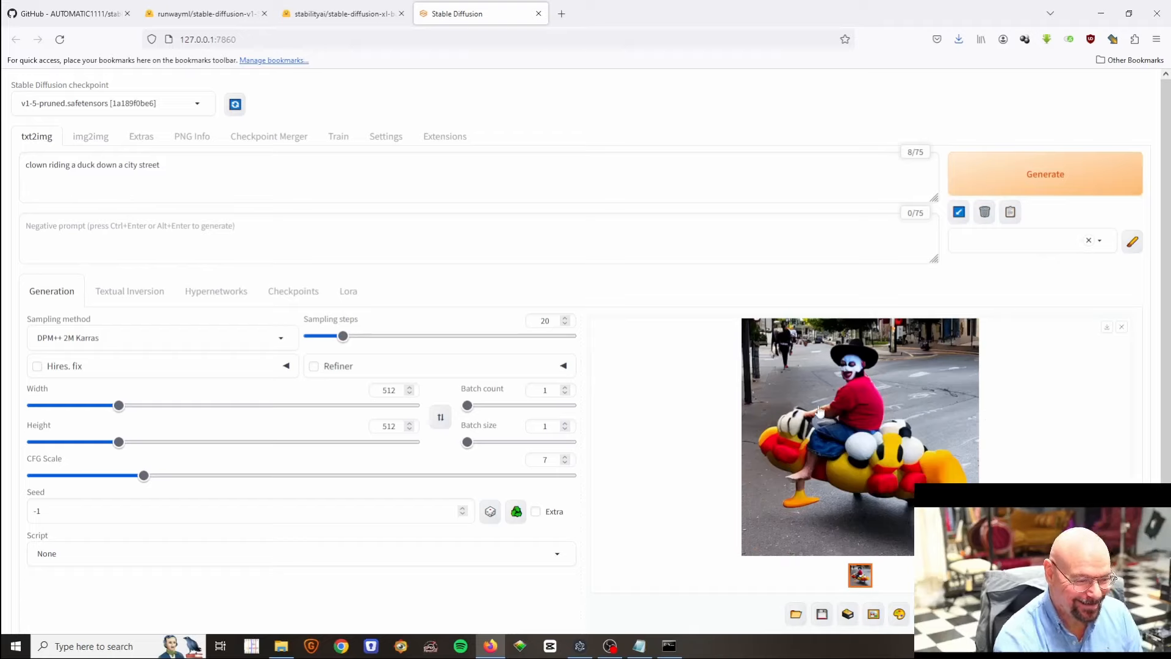
pyautogui.click(1039, 179)
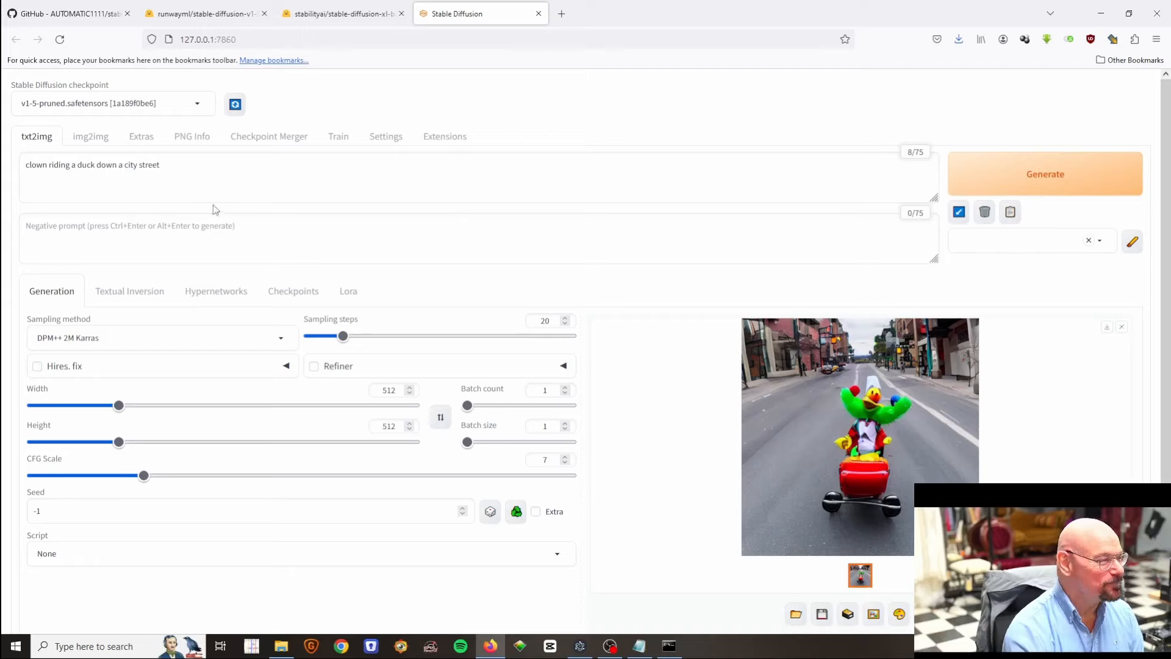
# Step: Switch the checkpoint to sd_xl_base_1.0_0.9vae.safetensors and generate an image with the same prompt
pyautogui.click(201, 109)
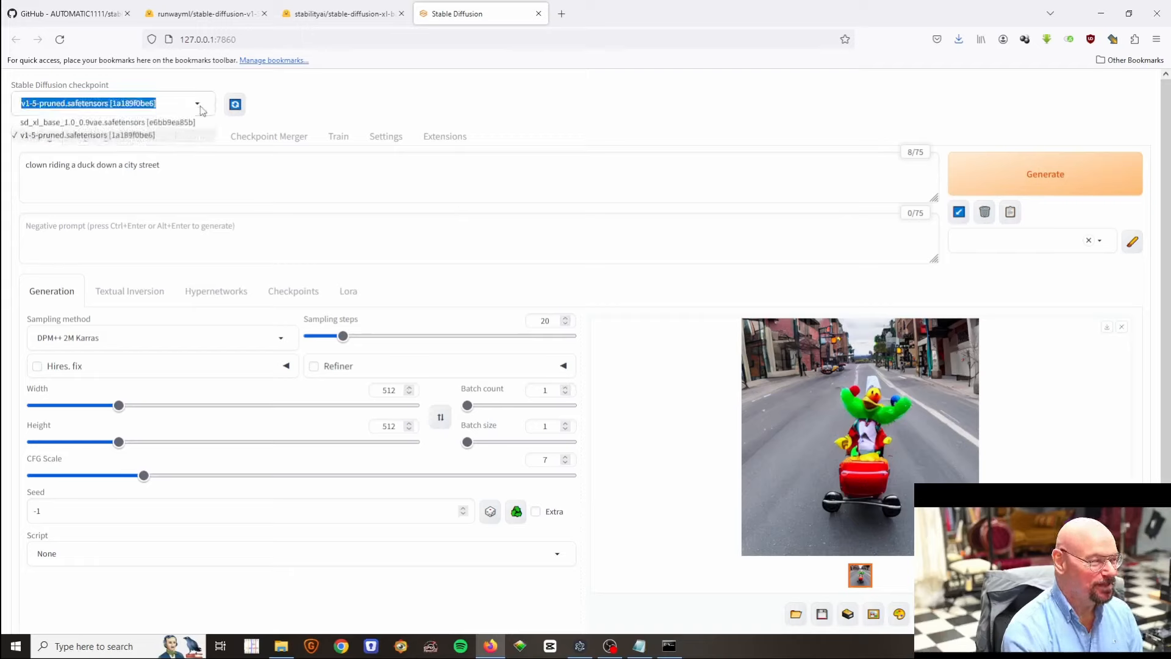
pyautogui.click(170, 124)
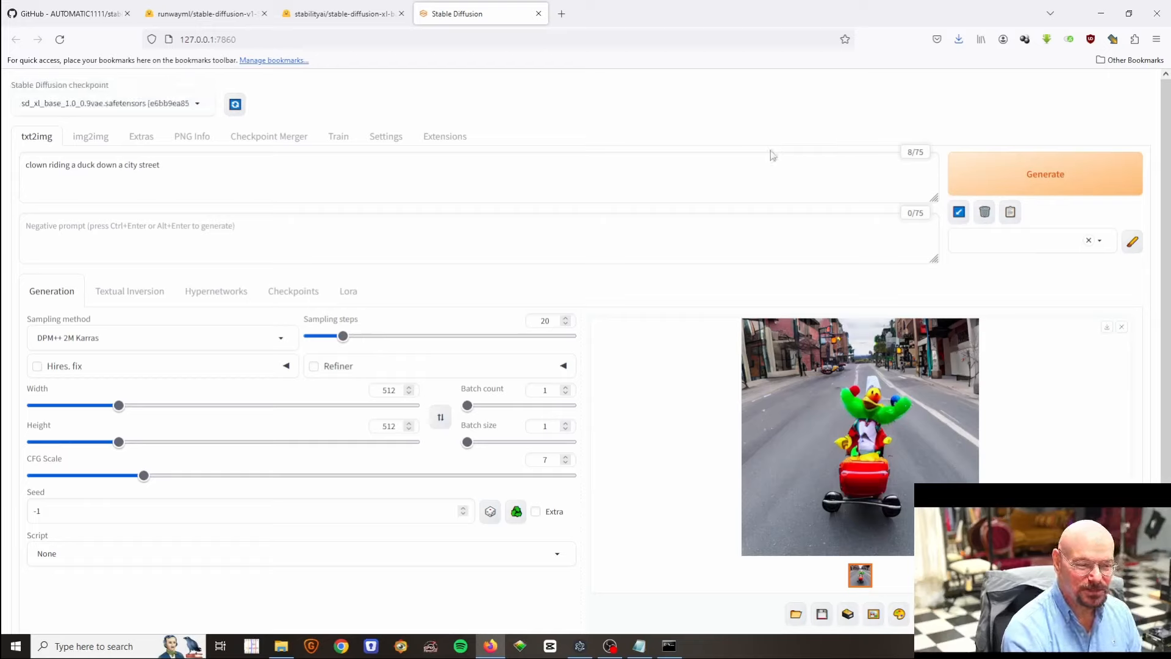
pyautogui.click(1036, 180)
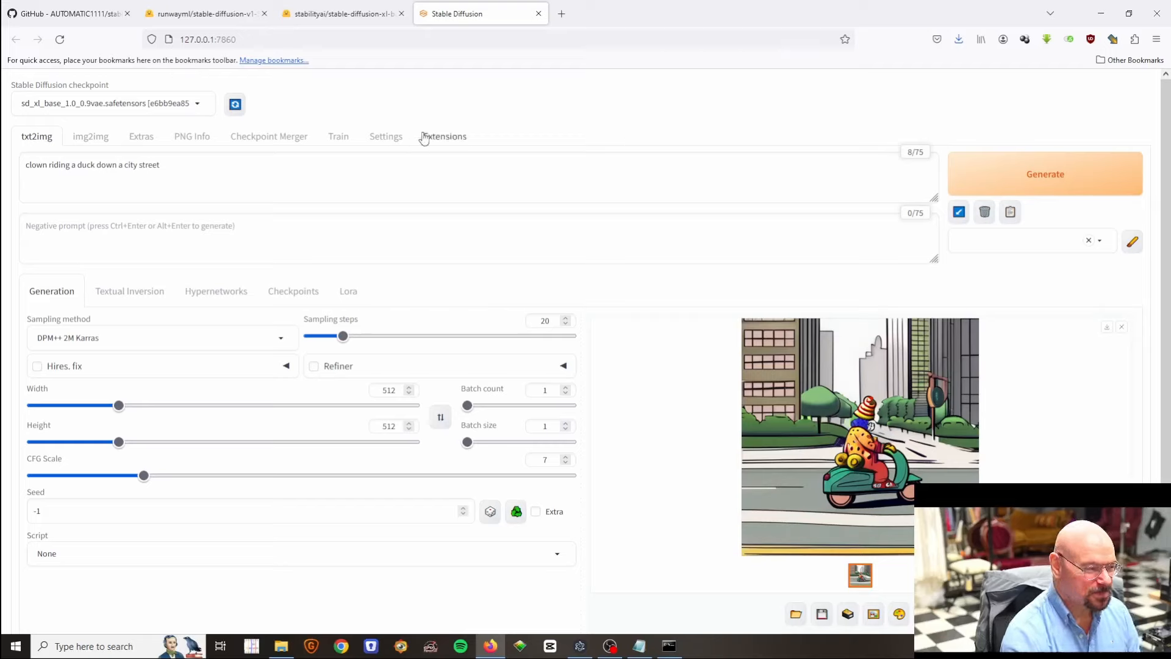
# Step: Extend the prompt so it reads "clown riding a duck down a city street, masterpiece, photorealistic"
pyautogui.click(212, 168)
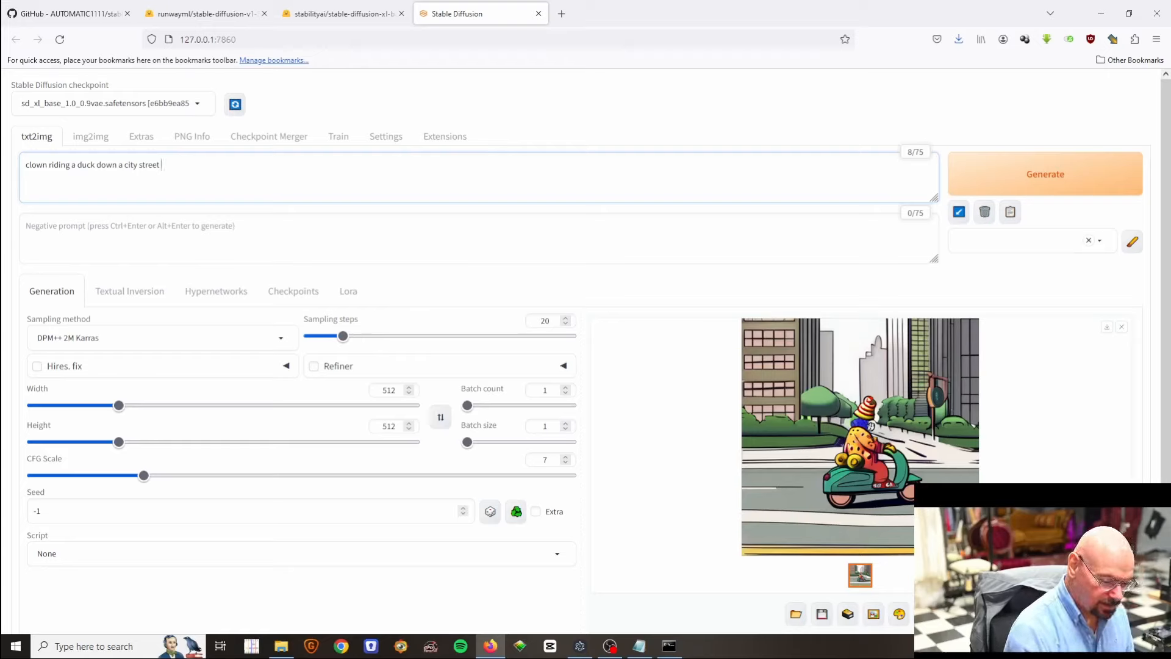
pyautogui.write('masterpiece')
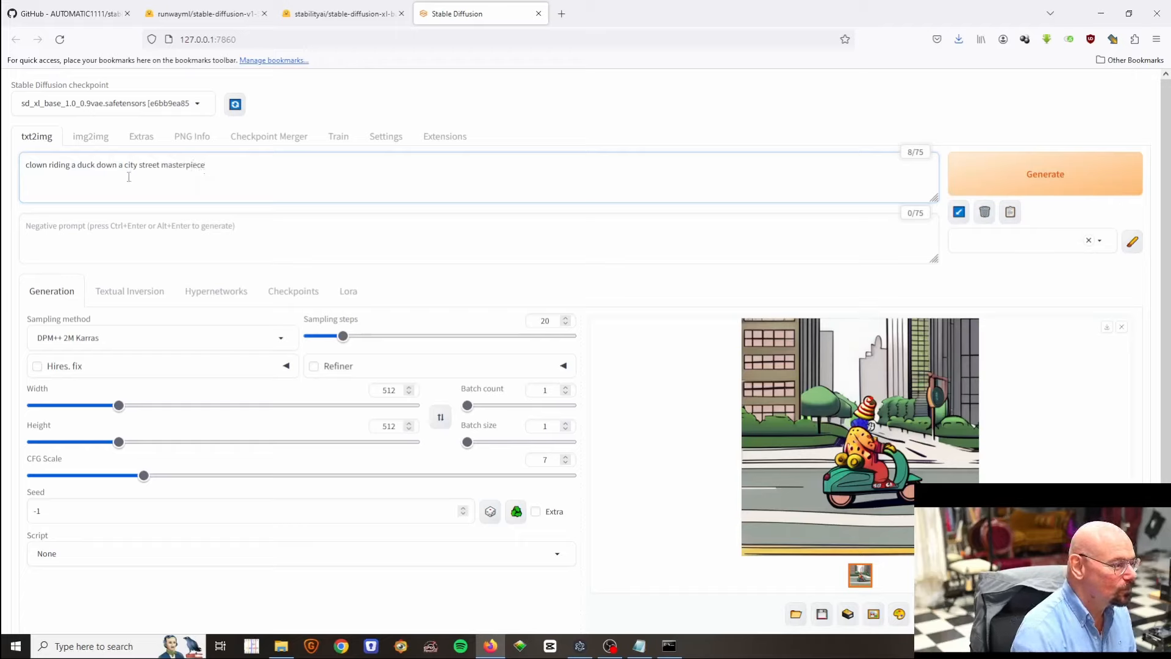
pyautogui.click(162, 164)
pyautogui.press('BackSpace')
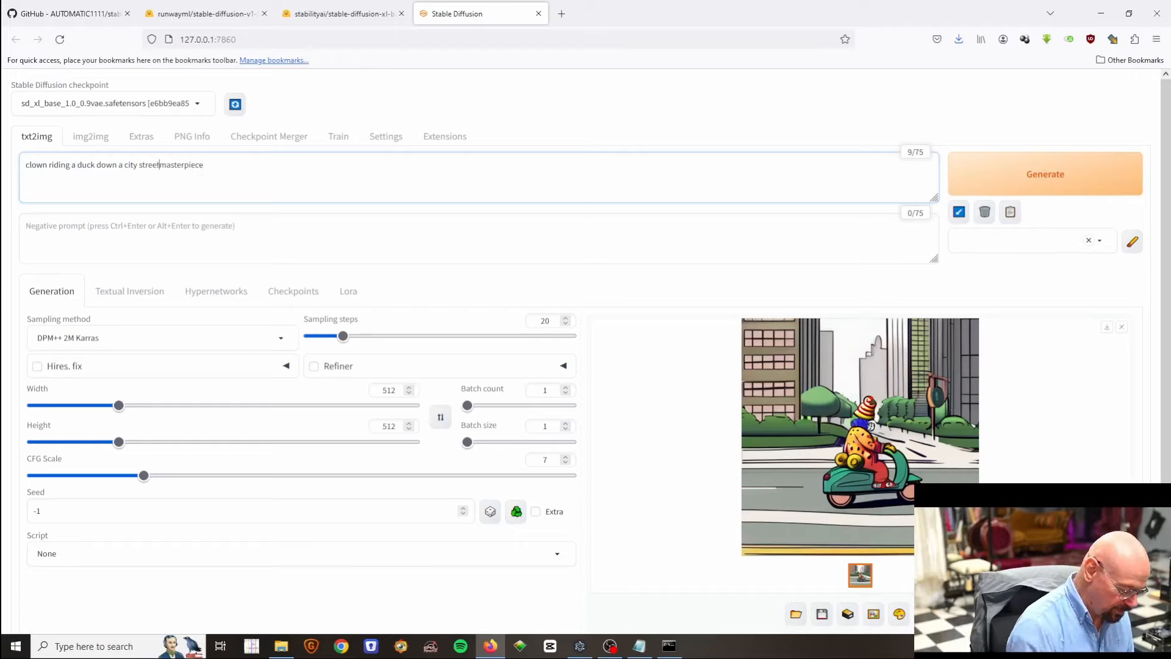
pyautogui.write(', masterpiece,')
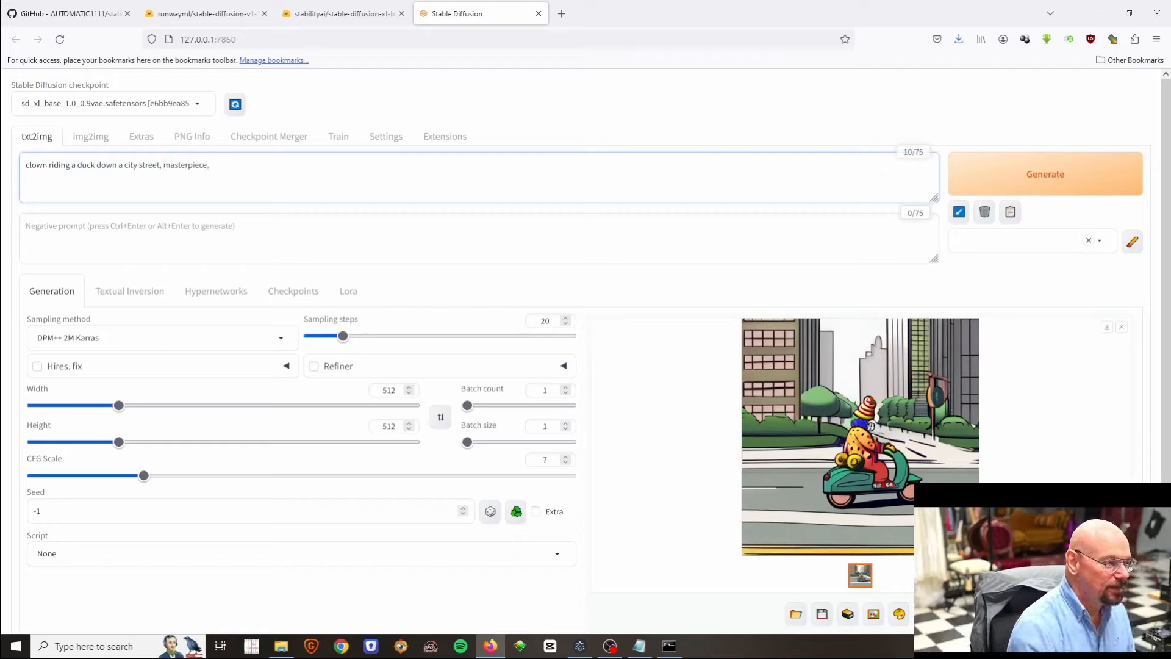
pyautogui.write(' photor')
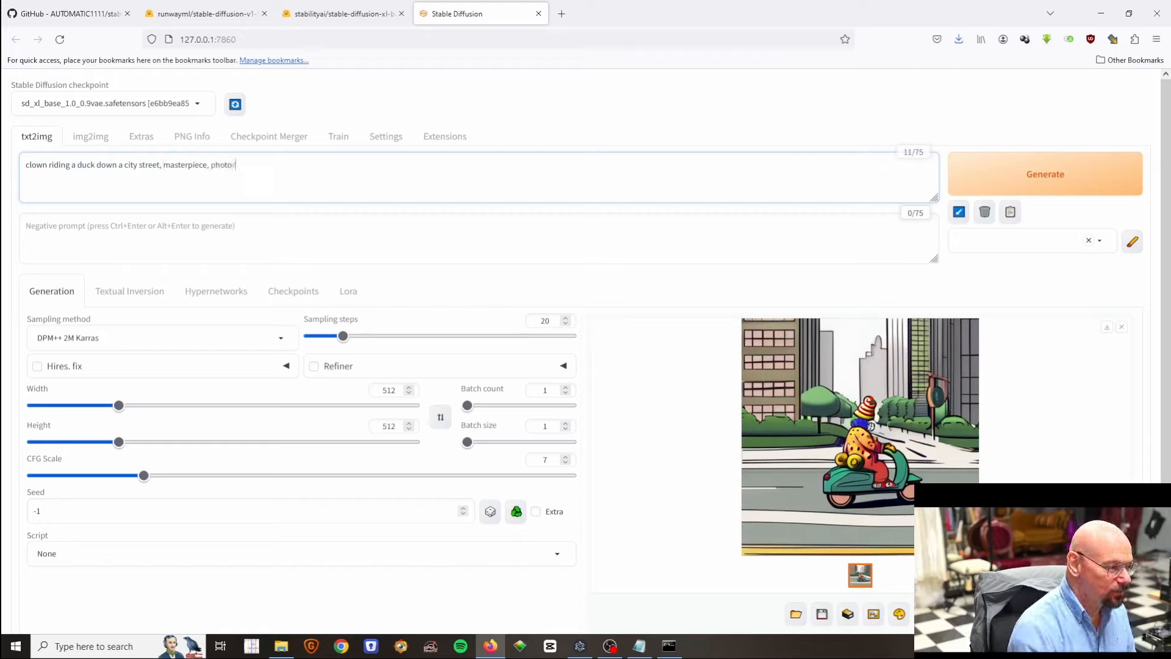
pyautogui.write('ealistic')
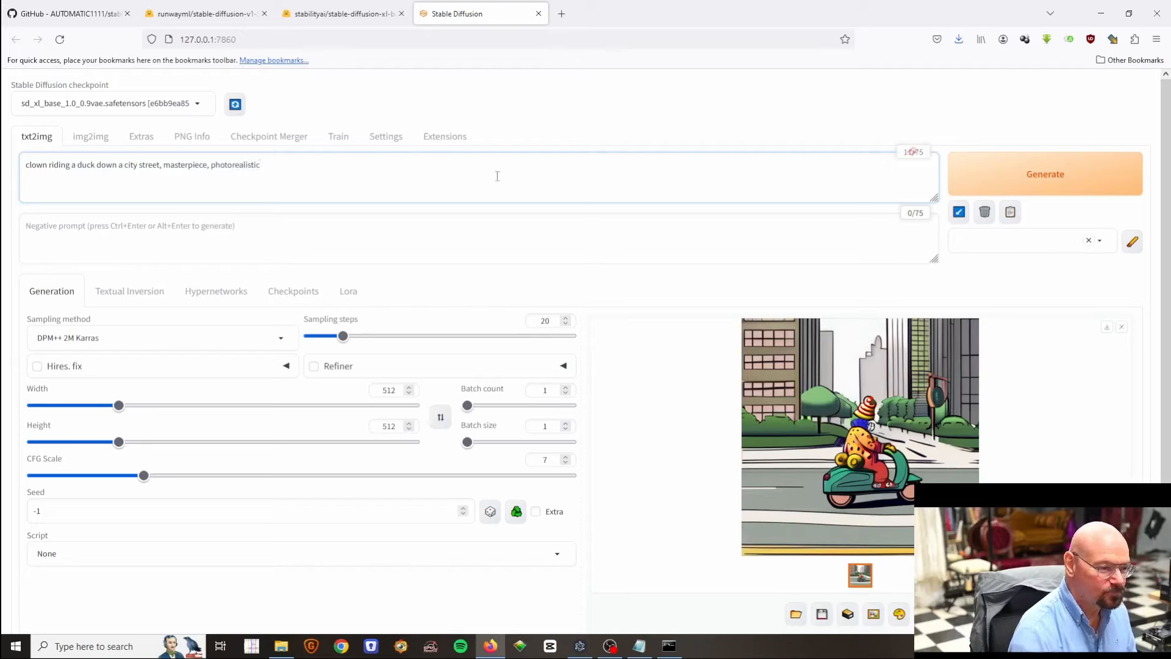
# Step: Generate an image from the current prompt, then prefix the prompt with "photograph, best quality," and generate again
pyautogui.click(1058, 169)
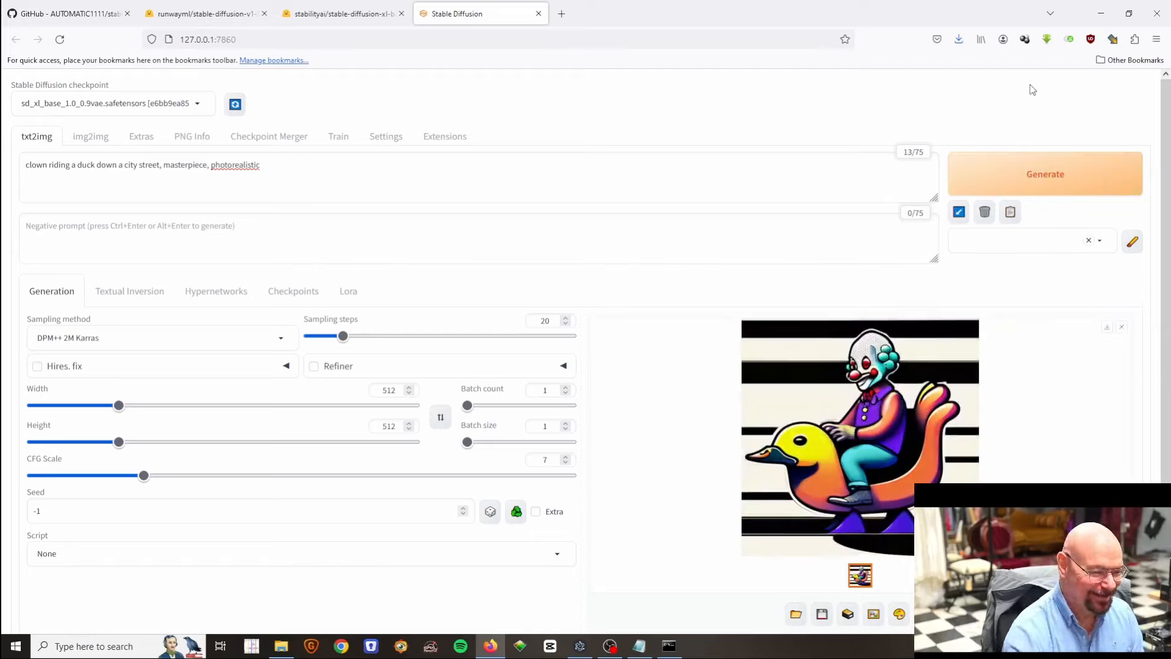
pyautogui.click(314, 170)
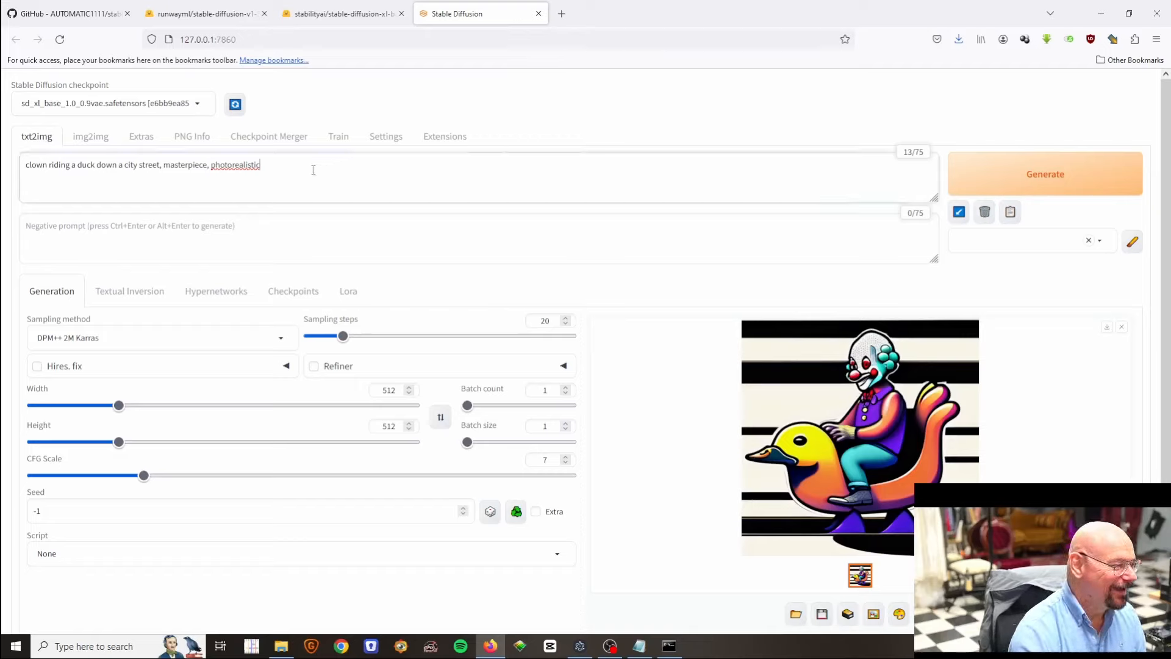
pyautogui.click(27, 163)
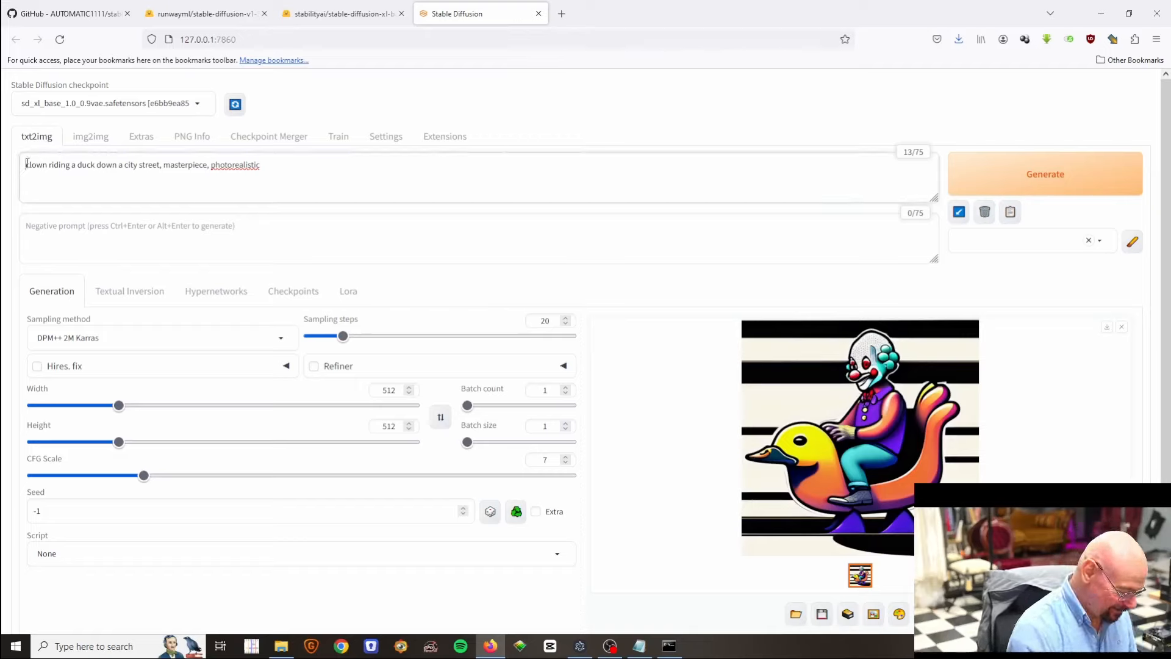
pyautogui.write('photograph, ')
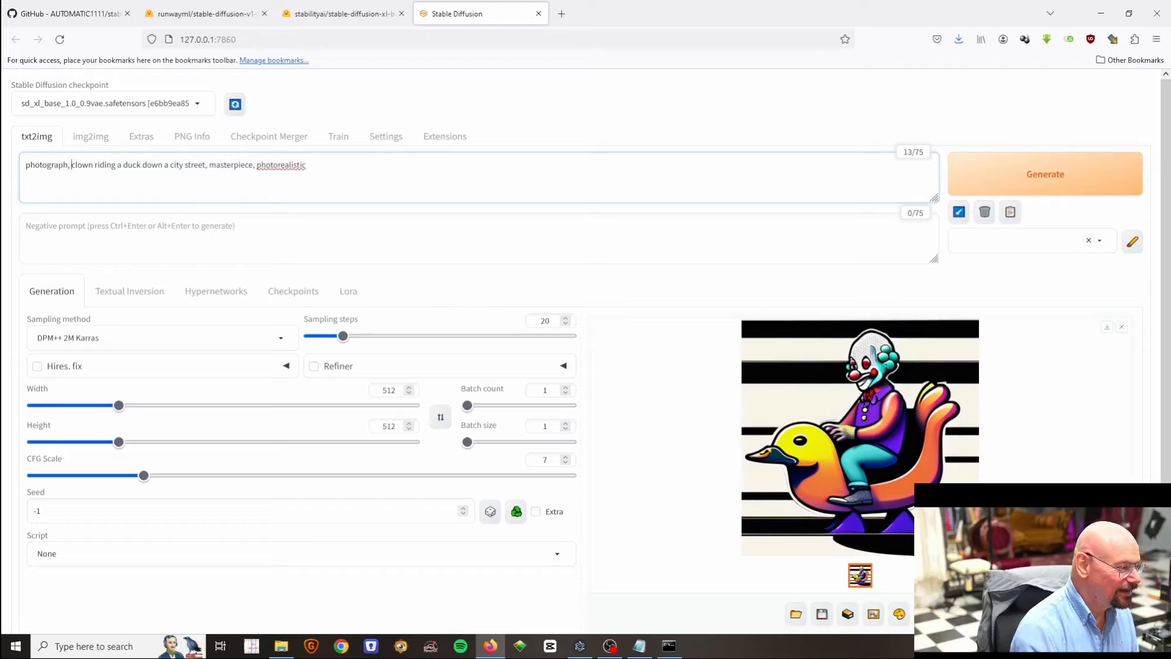
pyautogui.write('best qua')
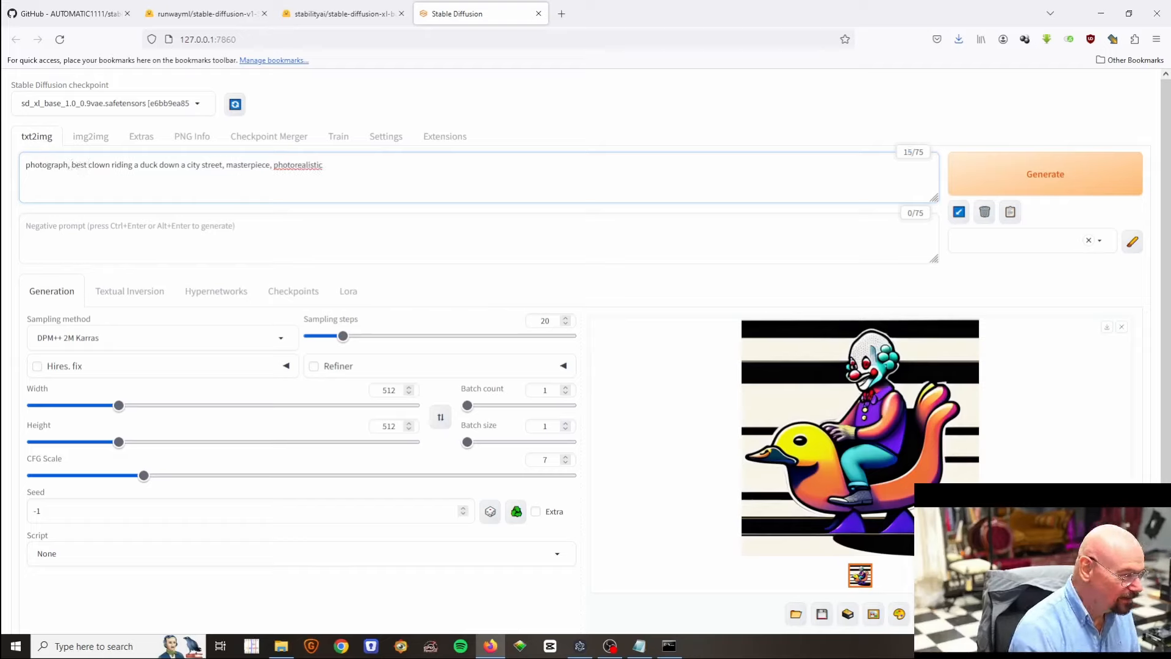
pyautogui.write('lity,')
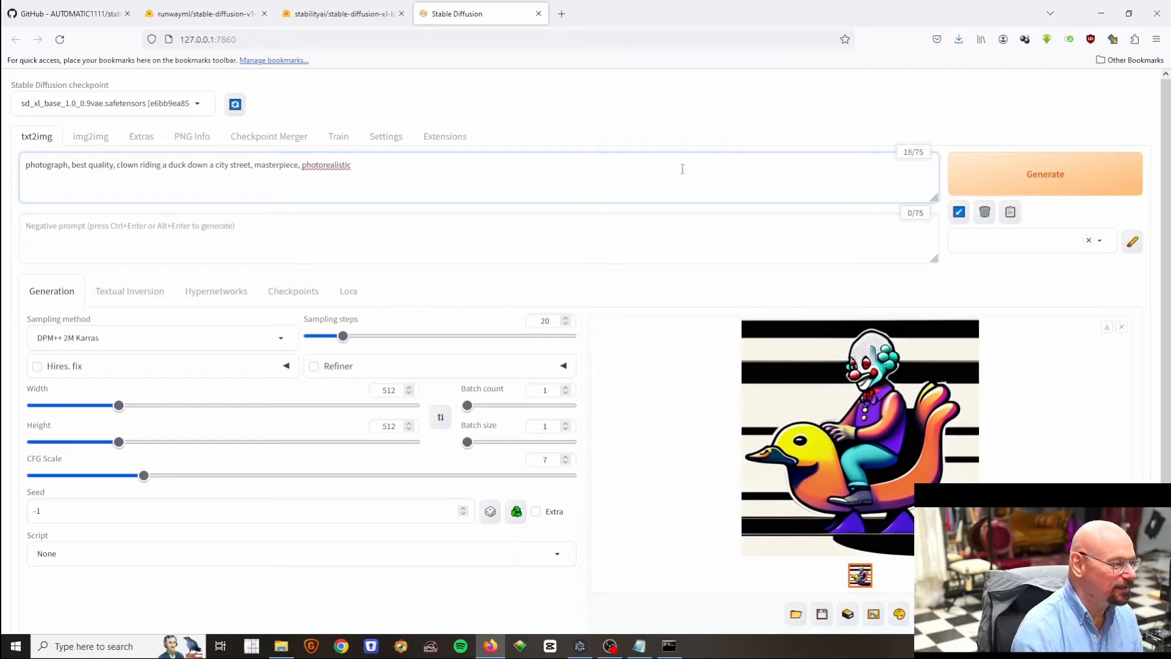
pyautogui.click(1032, 176)
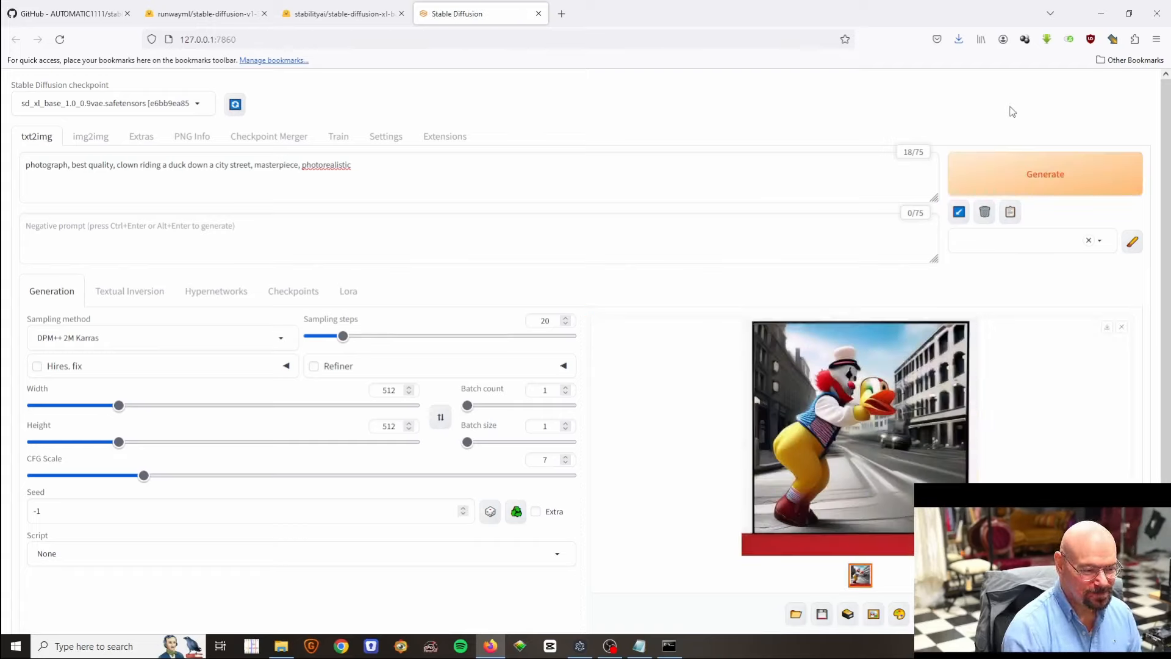
# Step: Set the negative prompt to "cartoon, drawing,", generate a new image and view it enlarged
pyautogui.click(146, 236)
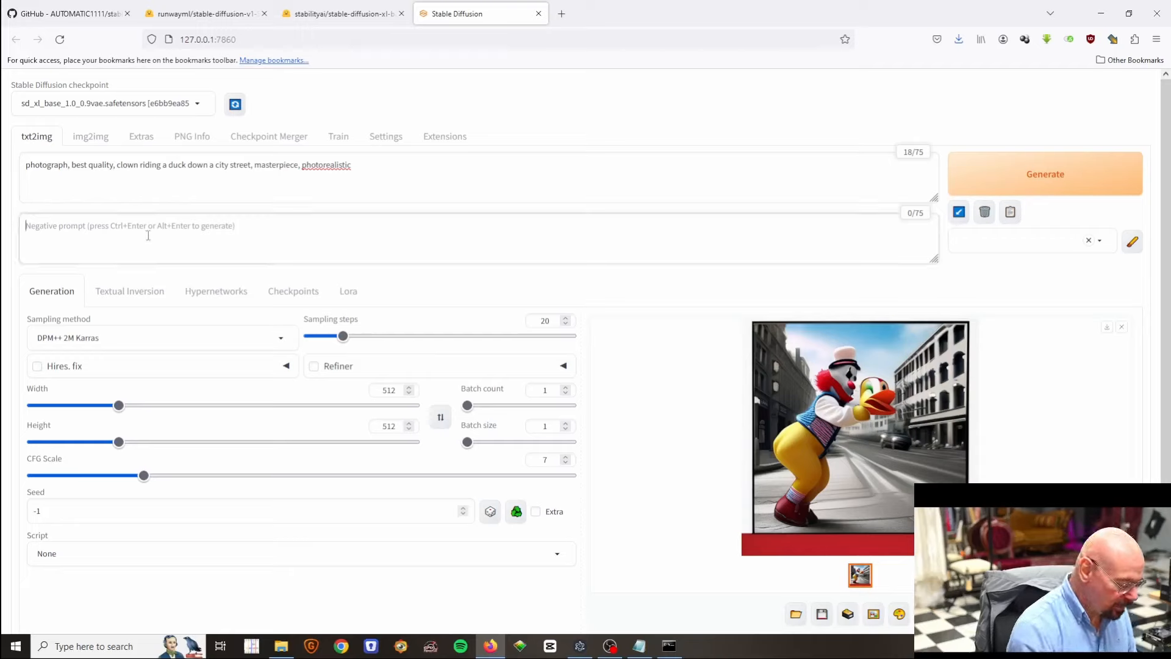
pyautogui.write('cartoon')
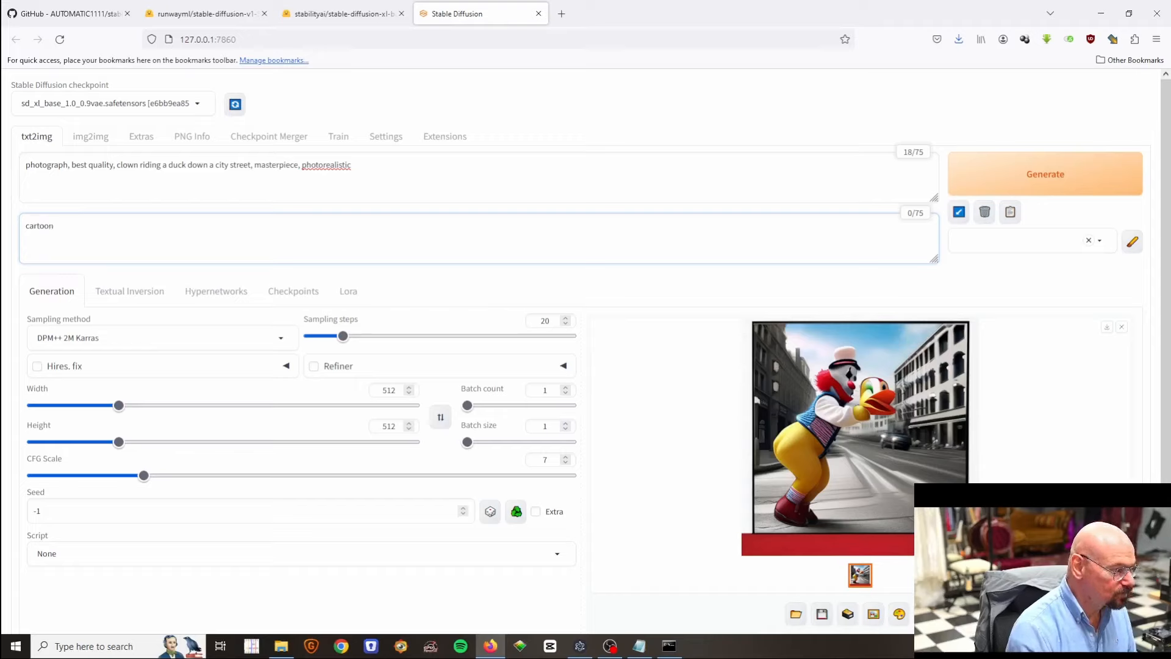
pyautogui.write(', ')
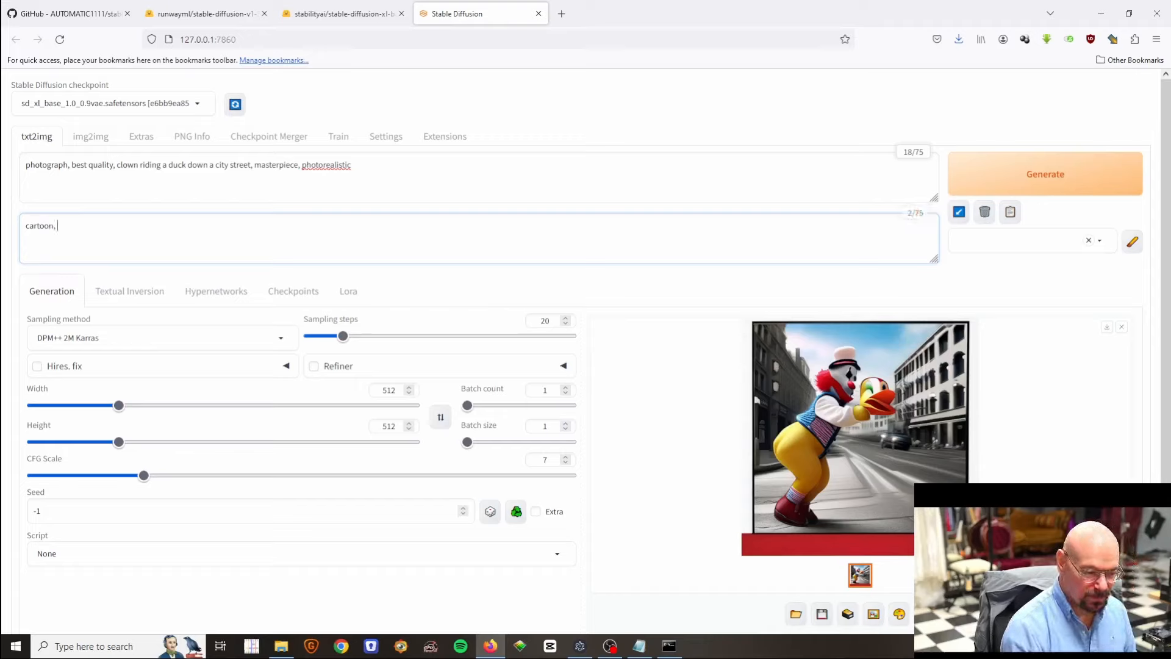
pyautogui.write('drawing,')
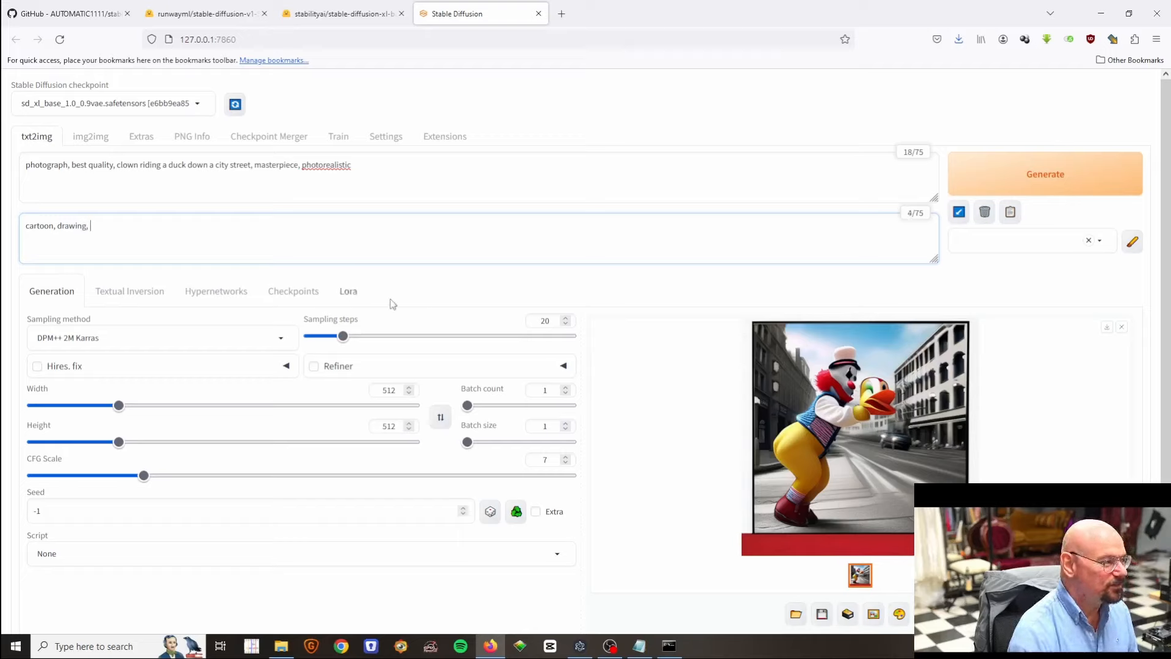
pyautogui.click(1029, 182)
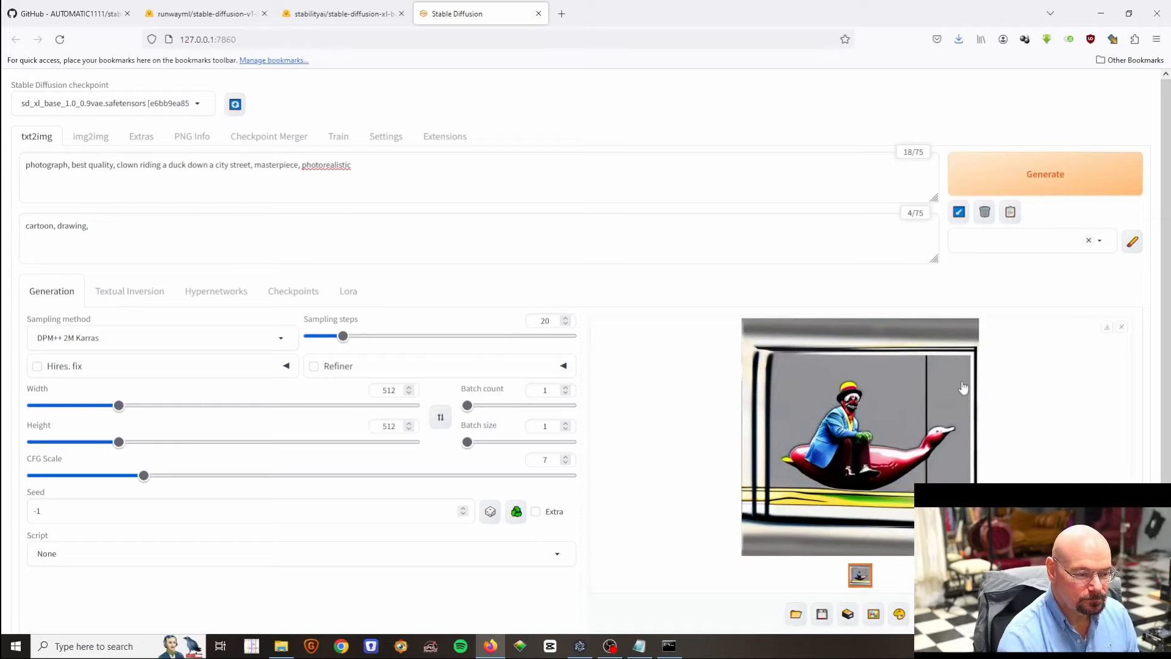
pyautogui.click(945, 461)
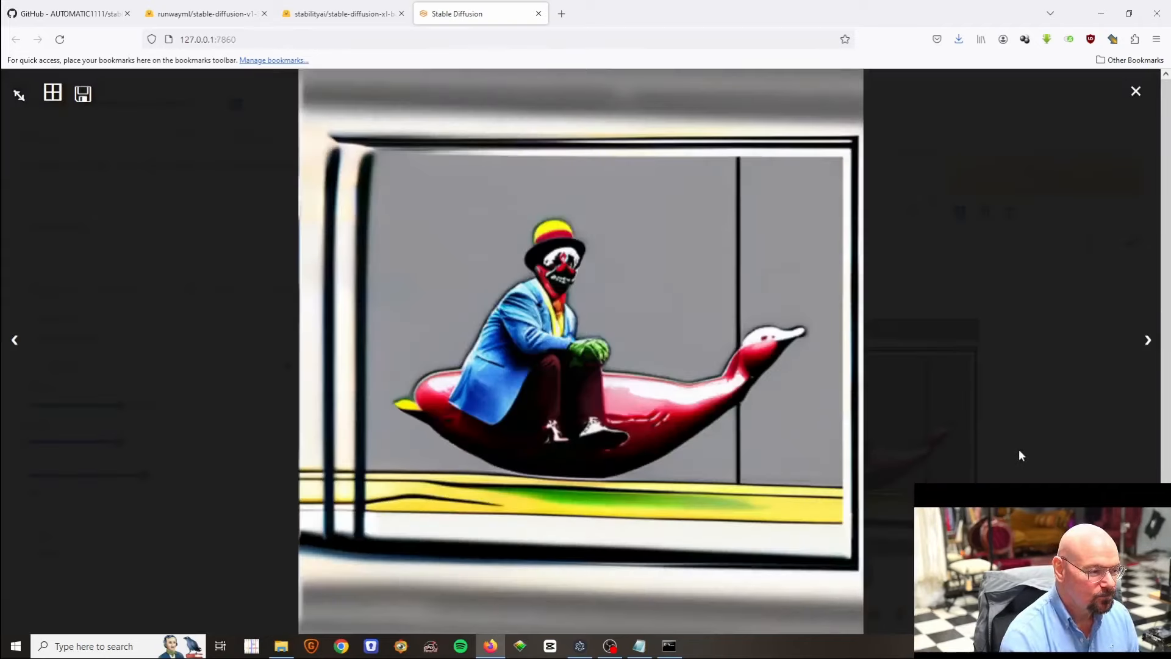
pyautogui.click(1134, 93)
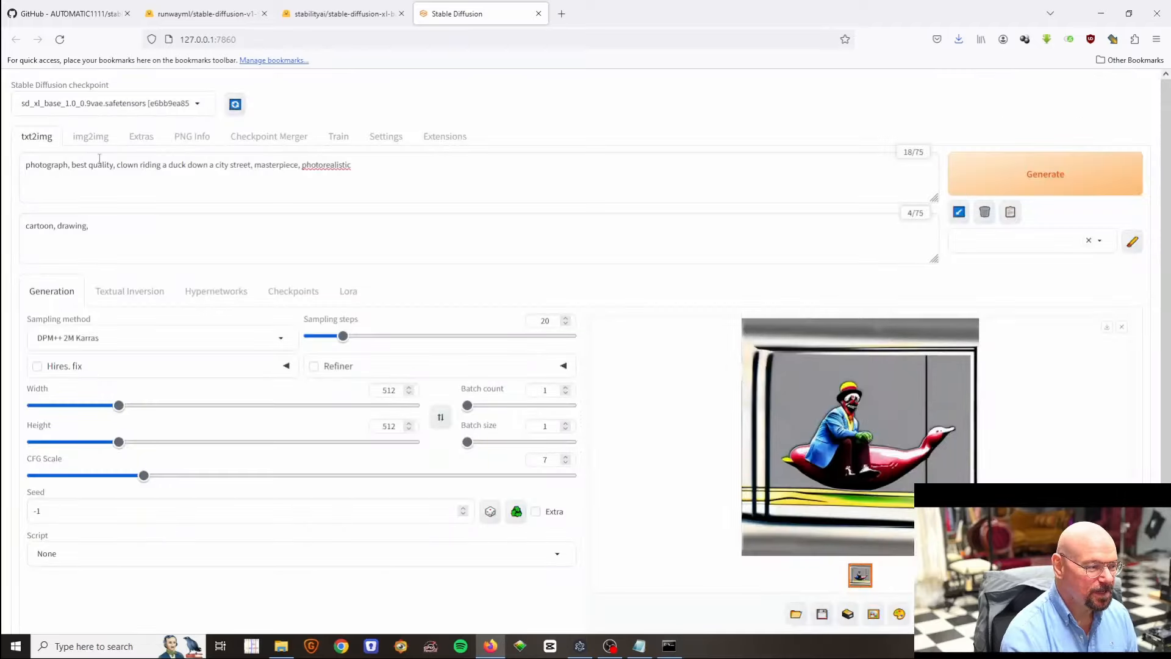
# Step: Replace the prompt with "girl eating ice cream", generate an image and view it enlarged
pyautogui.click(116, 175)
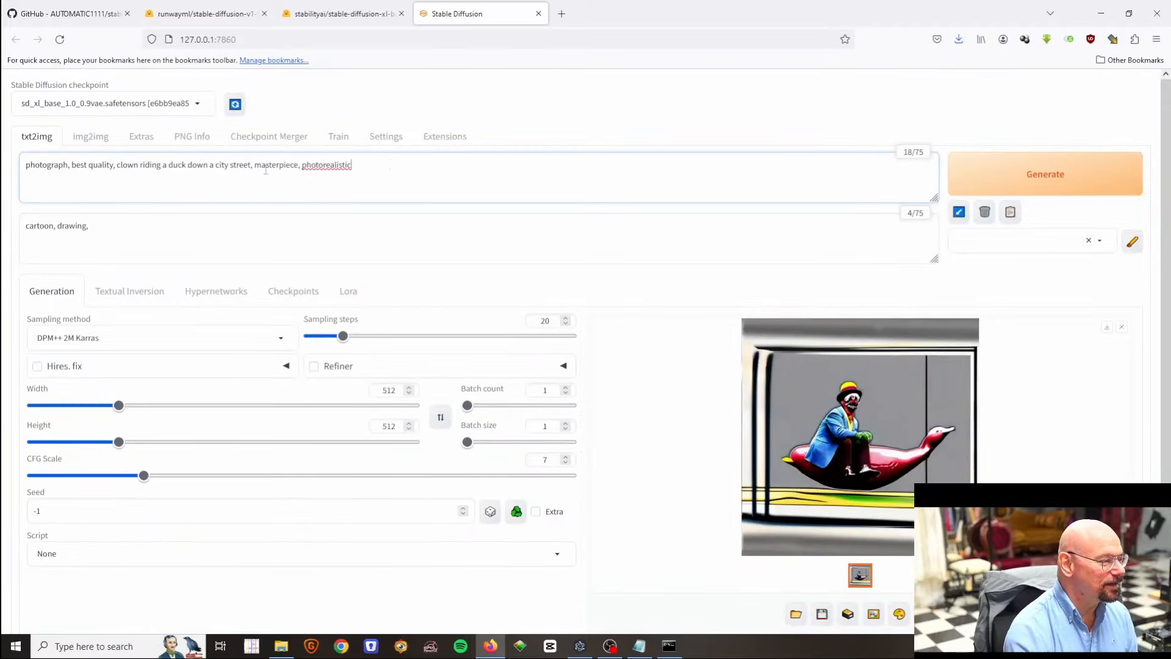
pyautogui.hotkey('ctrl', 'a')
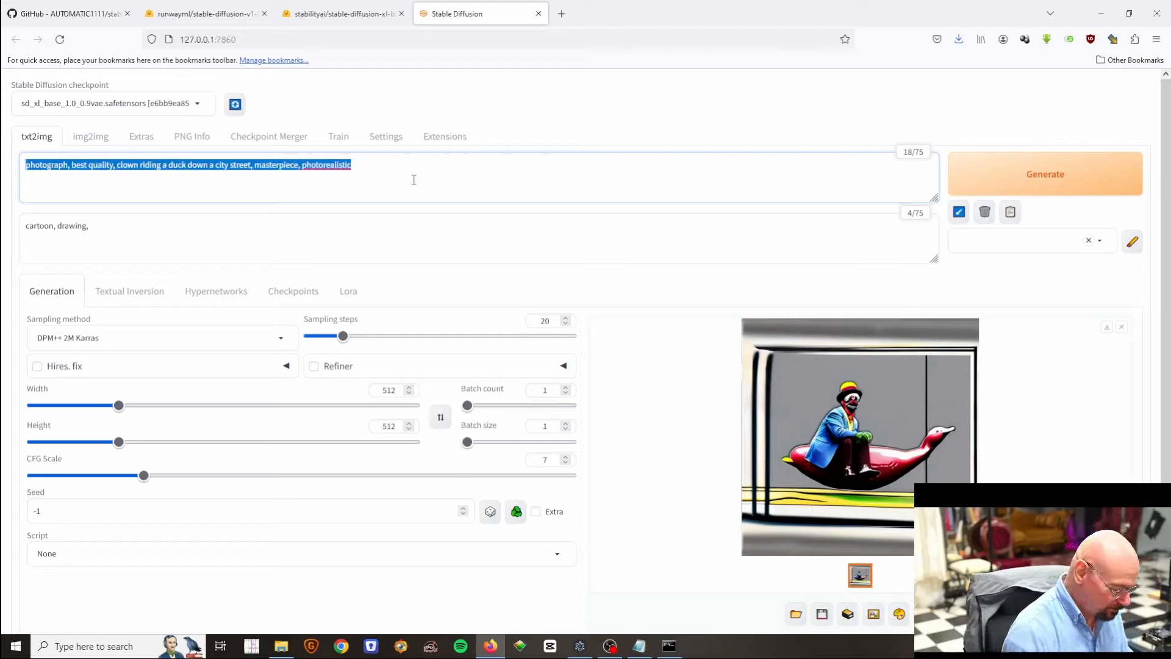
pyautogui.write('girl ea')
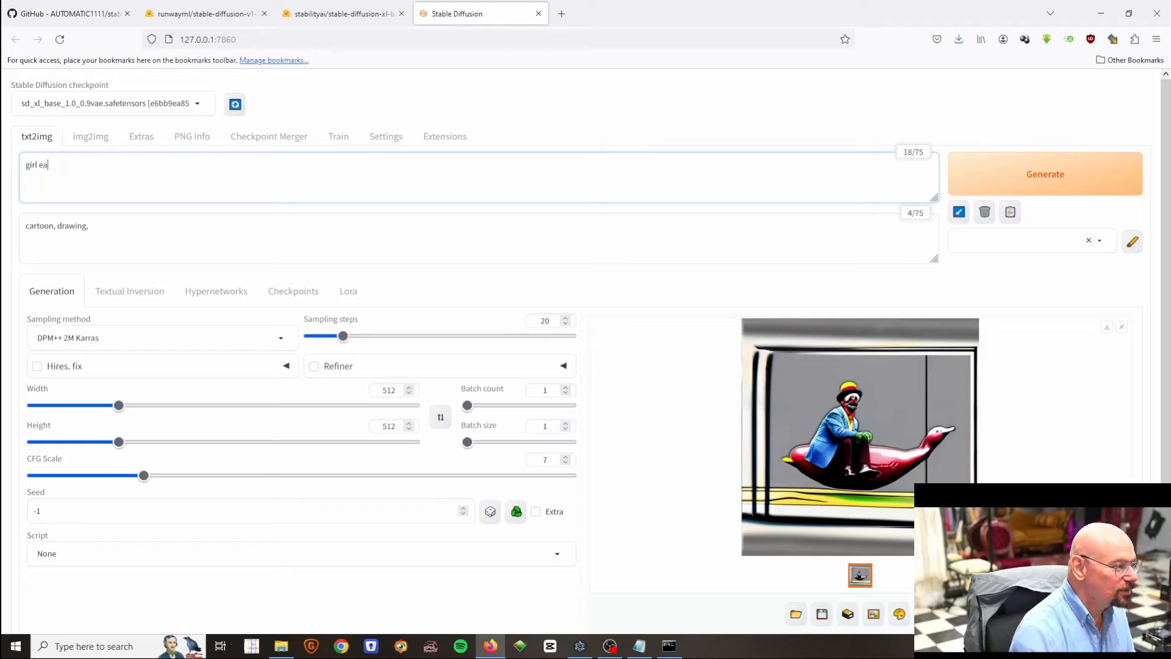
pyautogui.write('ting ice cream')
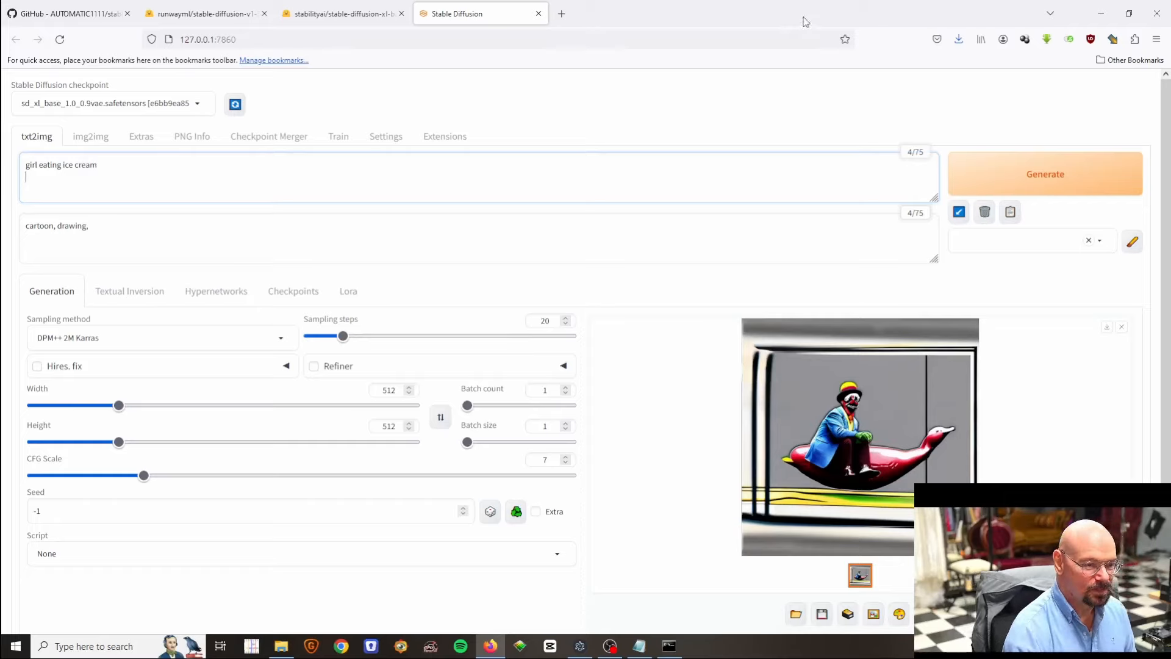
pyautogui.click(1037, 174)
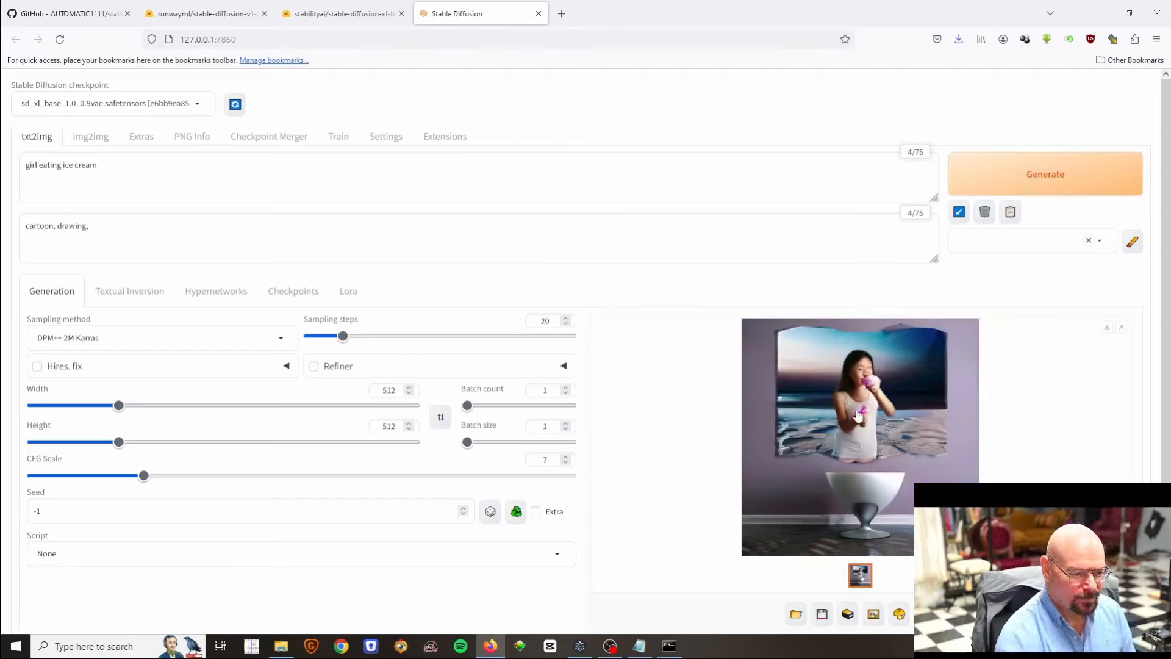
pyautogui.click(872, 467)
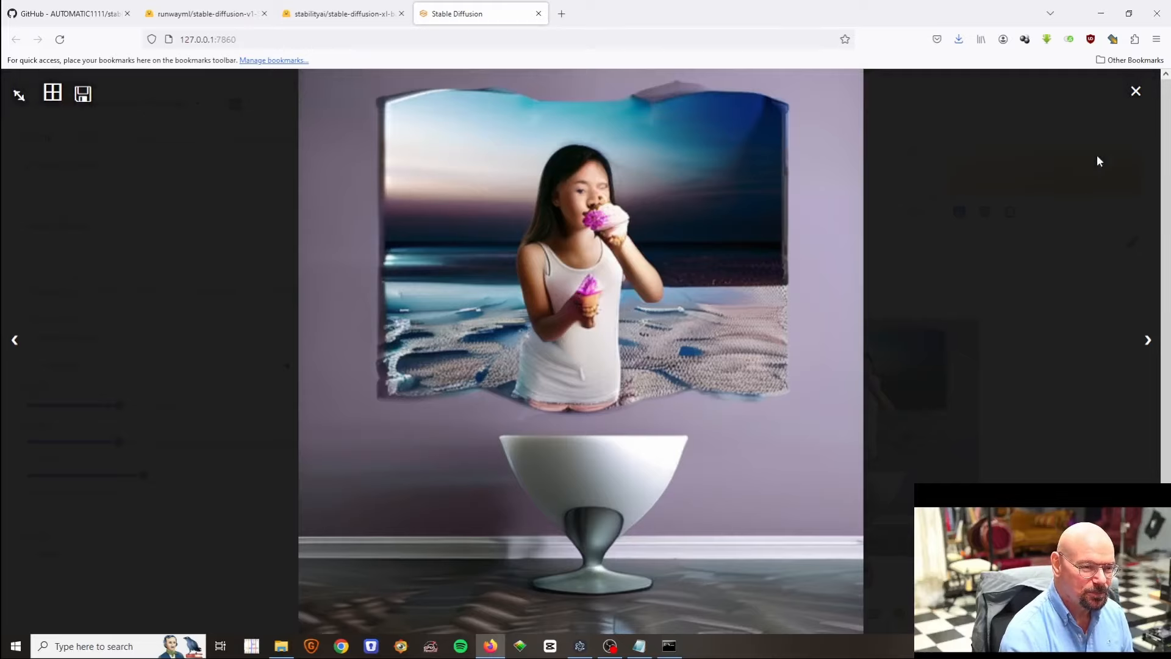
pyautogui.click(1136, 91)
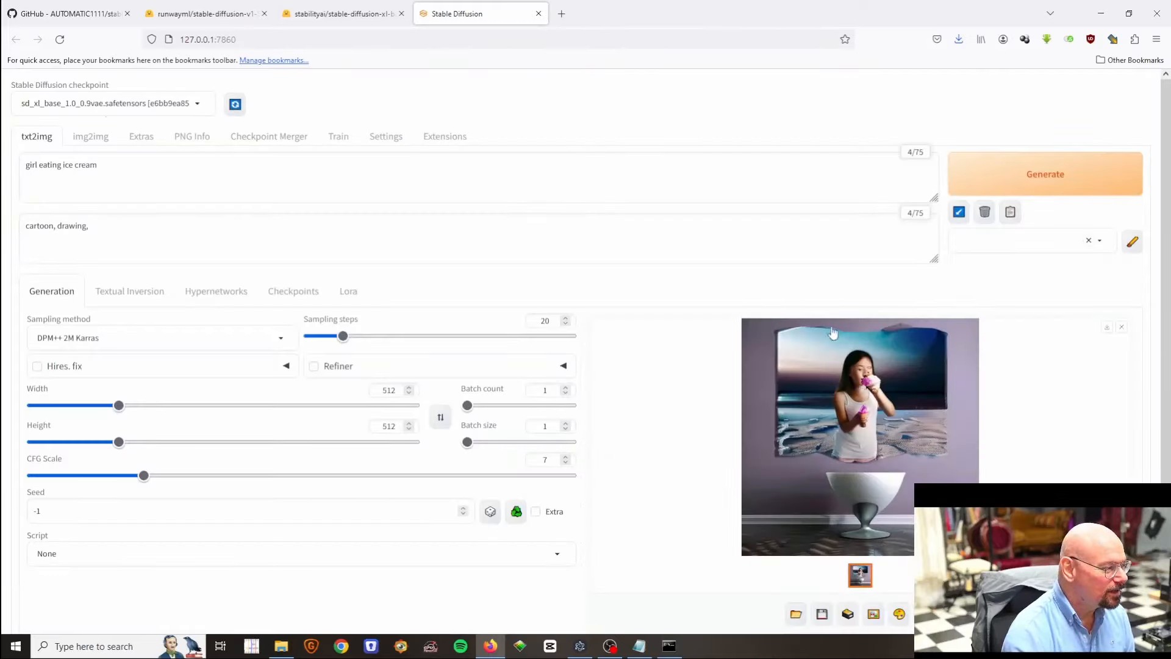
# Step: Extend the prompt so it reads "girl eating ice cream, masterpiece, photorealistic, best quality"
pyautogui.click(149, 169)
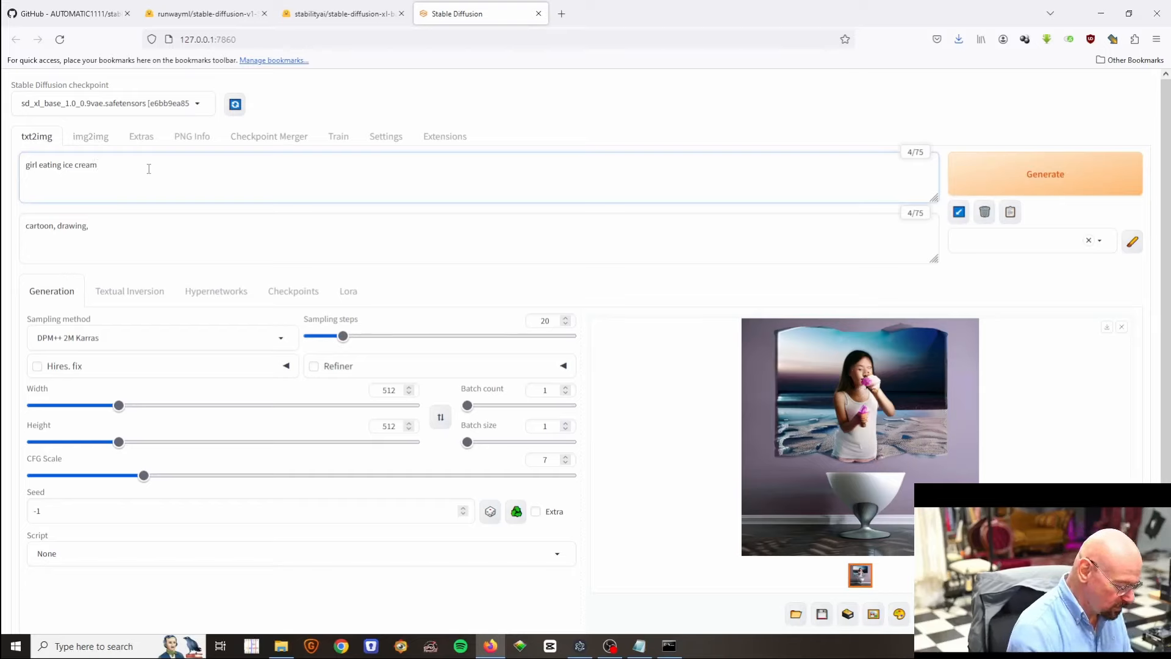
pyautogui.write(', ')
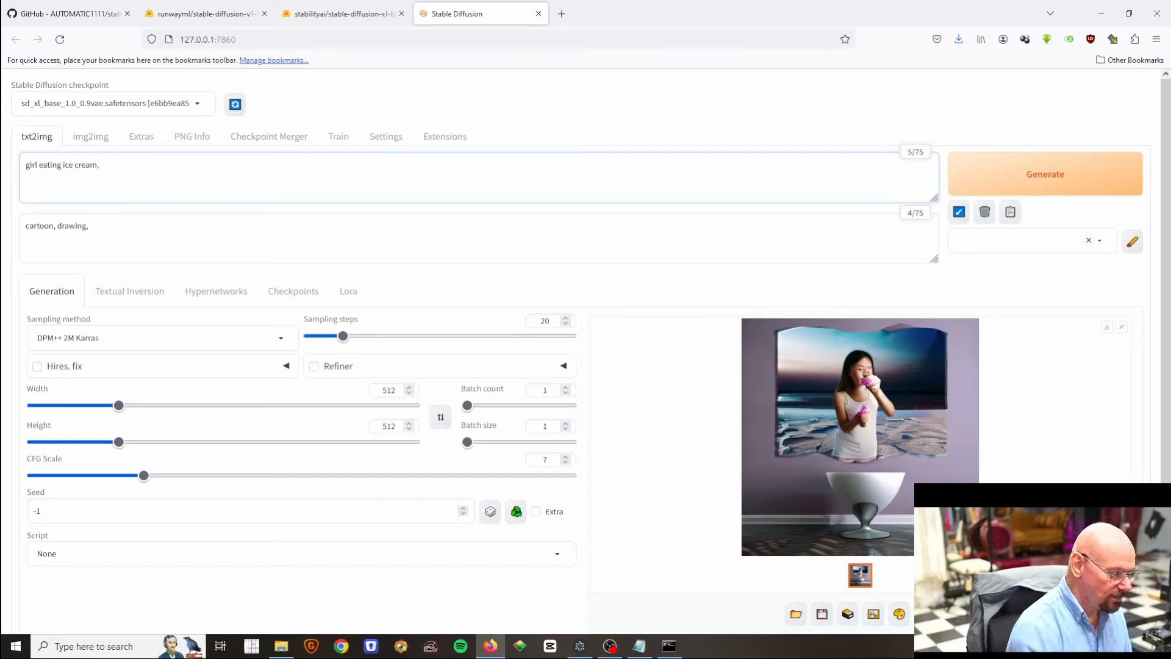
pyautogui.write('masterpice')
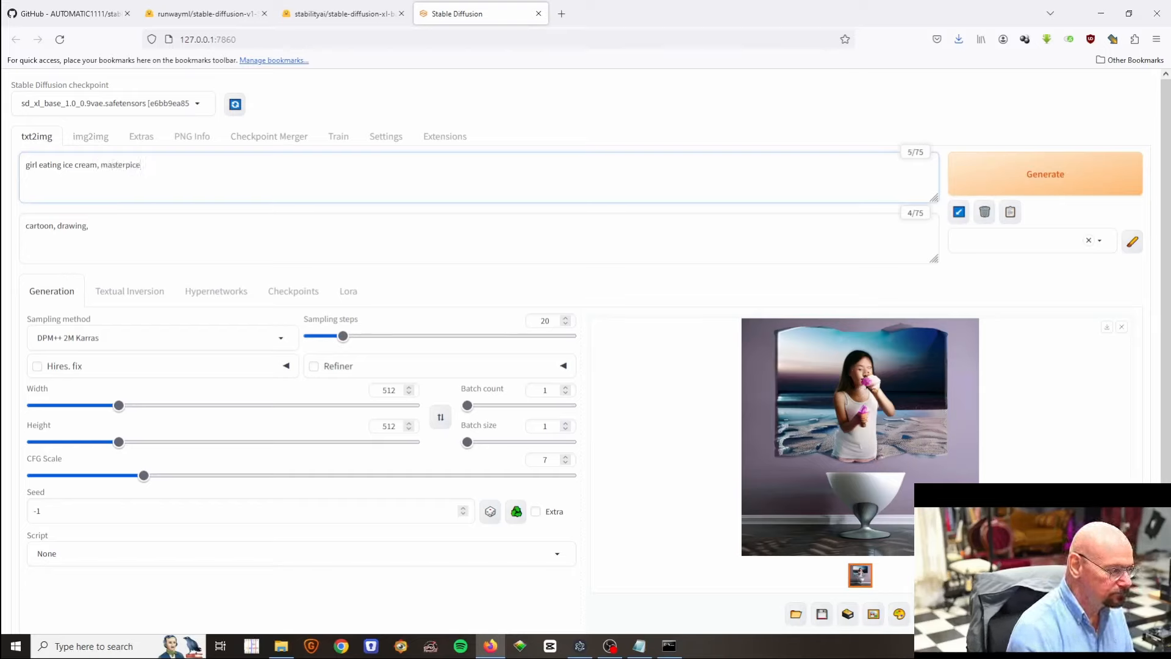
pyautogui.press('BackSpace')
pyautogui.press('BackSpace')
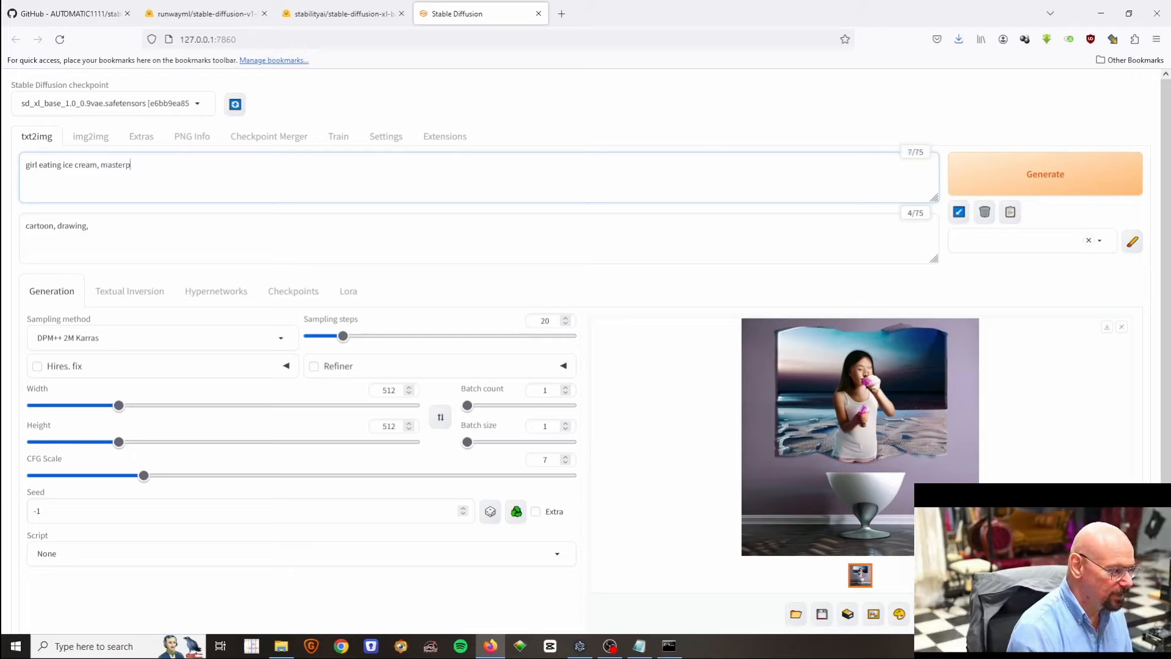
pyautogui.write('iece,')
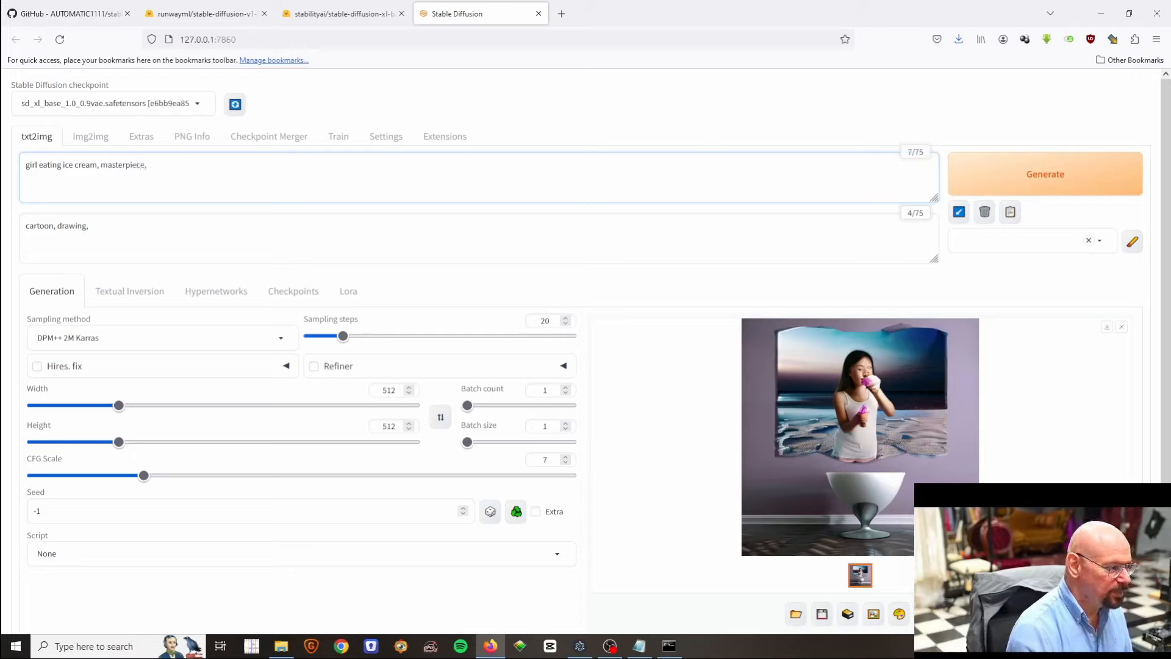
pyautogui.write(' photor')
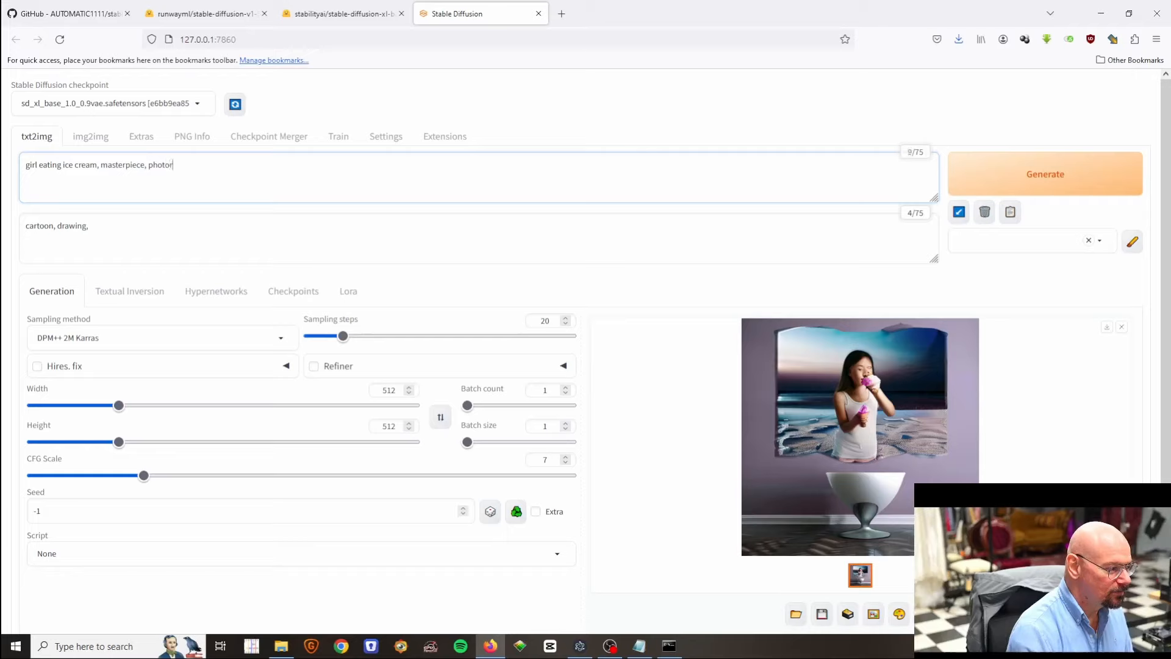
pyautogui.write('ealisti')
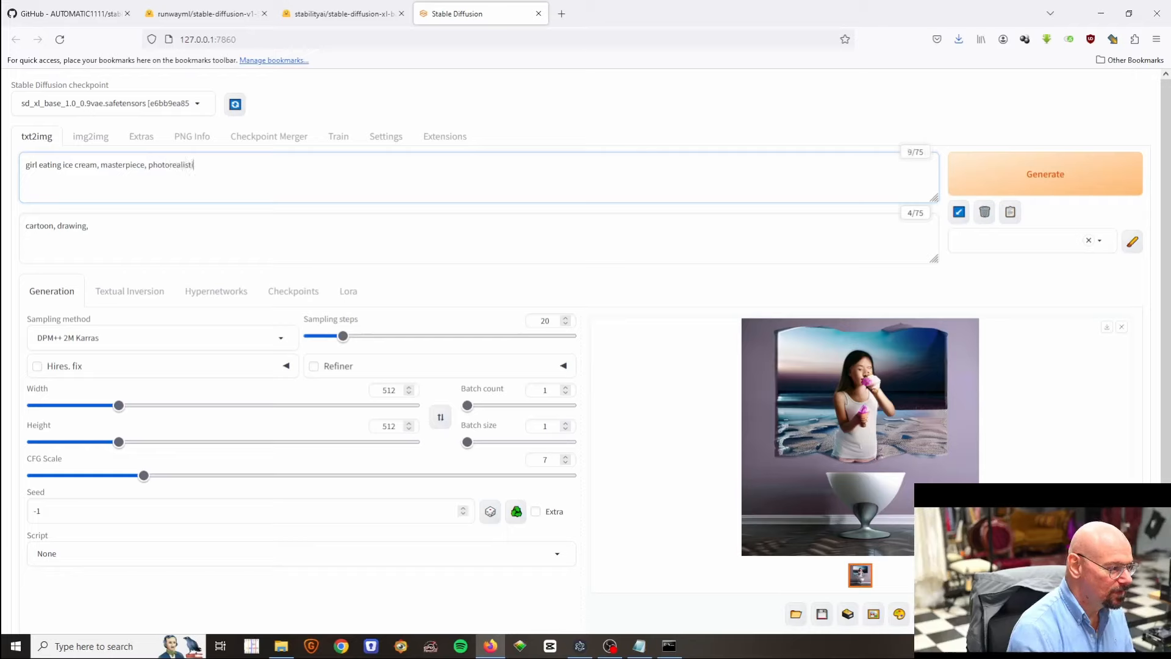
pyautogui.write('c, best')
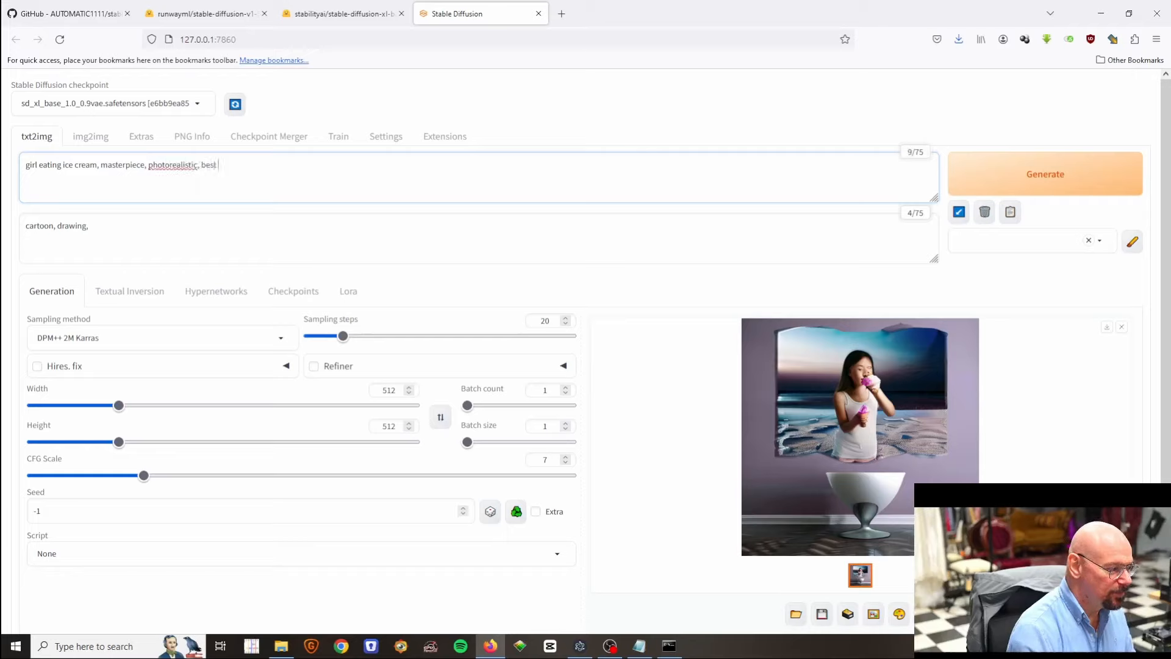
pyautogui.write(' quality')
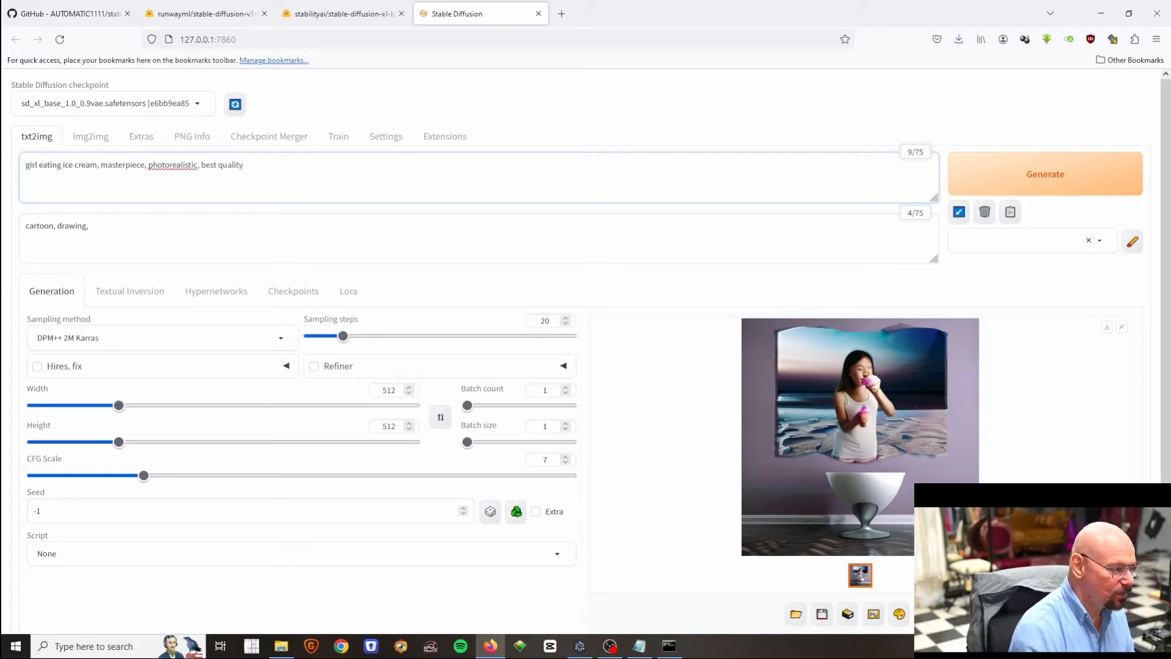
# Step: Generate an image from the extended ice cream prompt and inspect the result at full size
pyautogui.click(1032, 169)
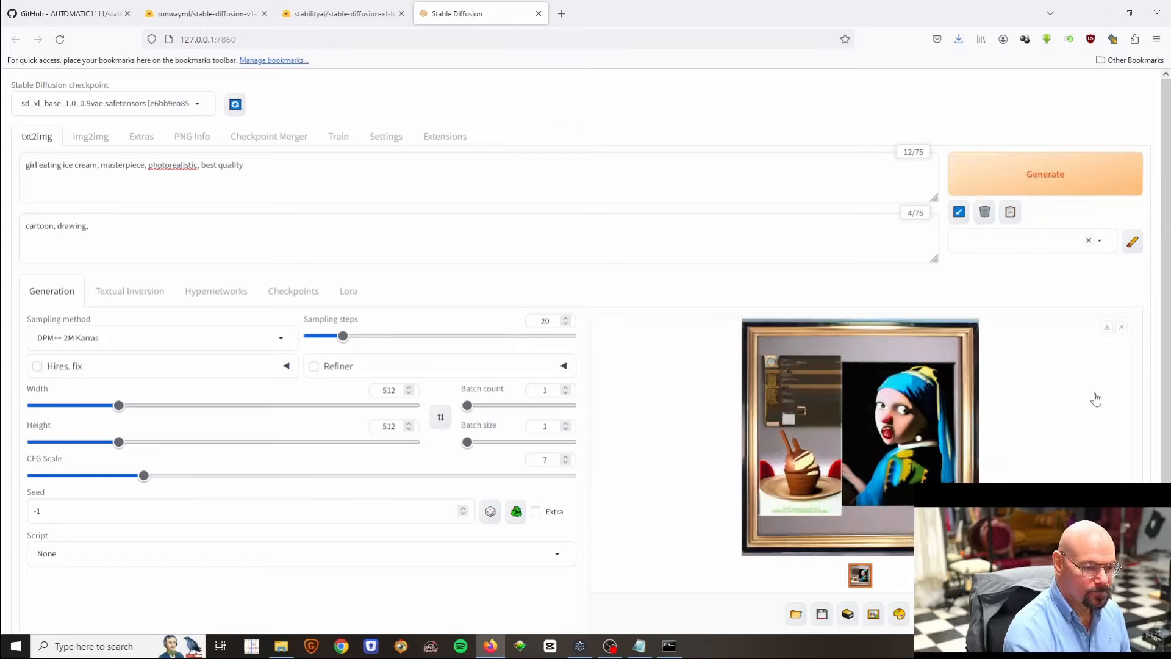
pyautogui.click(921, 463)
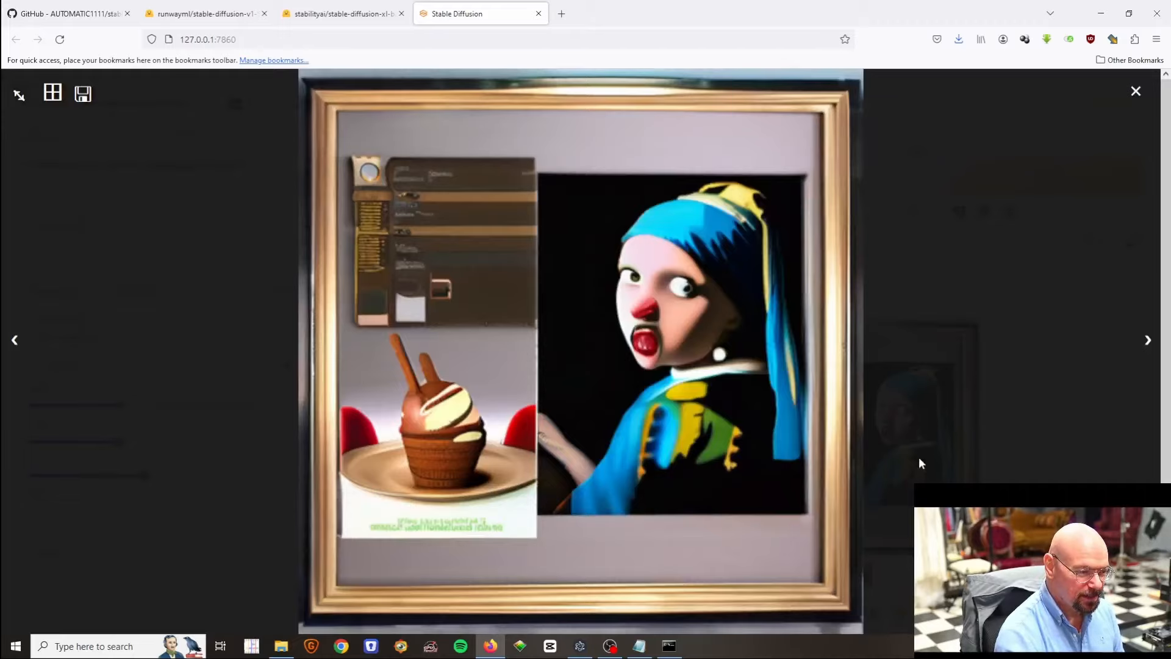
pyautogui.click(1135, 91)
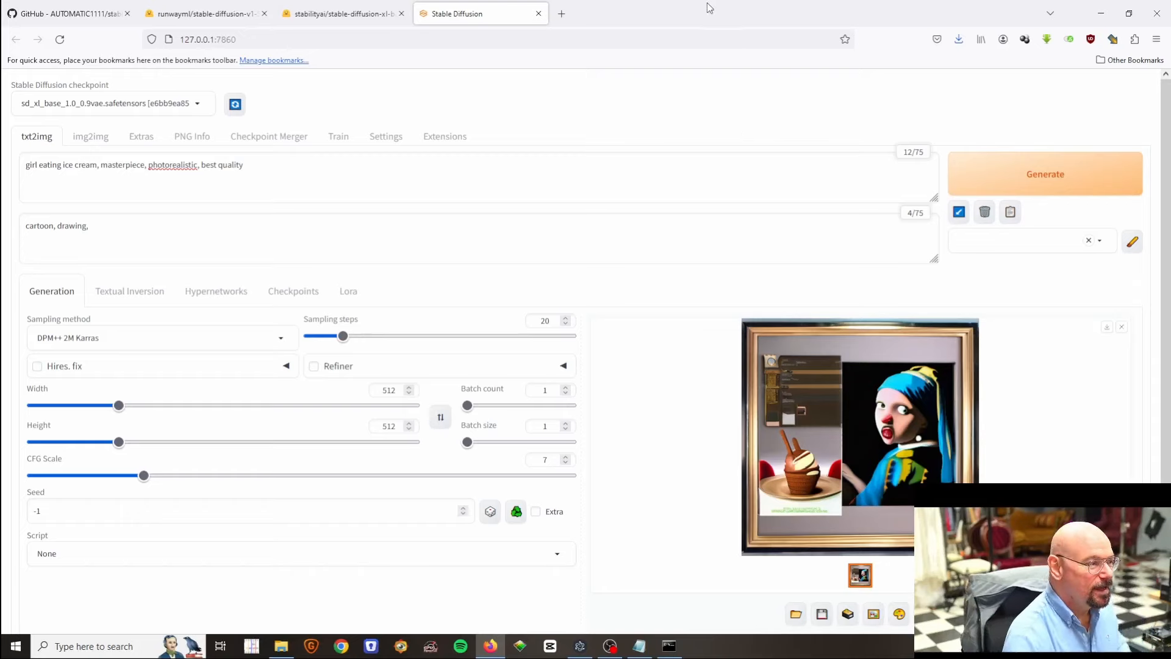
# Step: Open civitai.com in a new browser tab
pyautogui.click(561, 13)
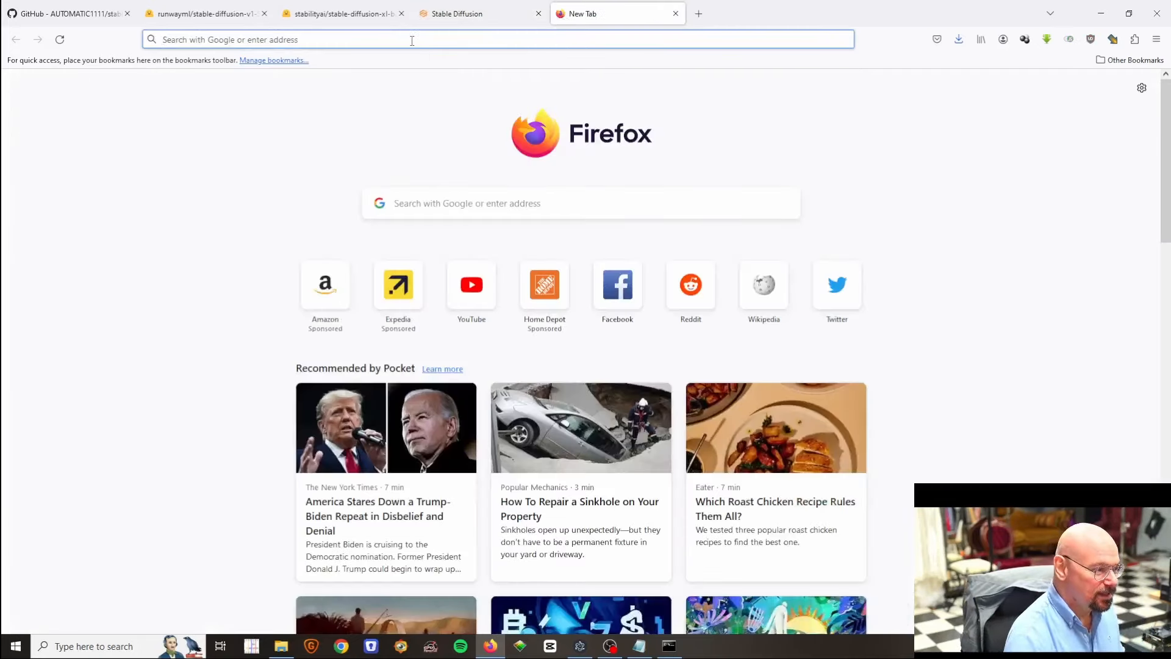
pyautogui.write('citi')
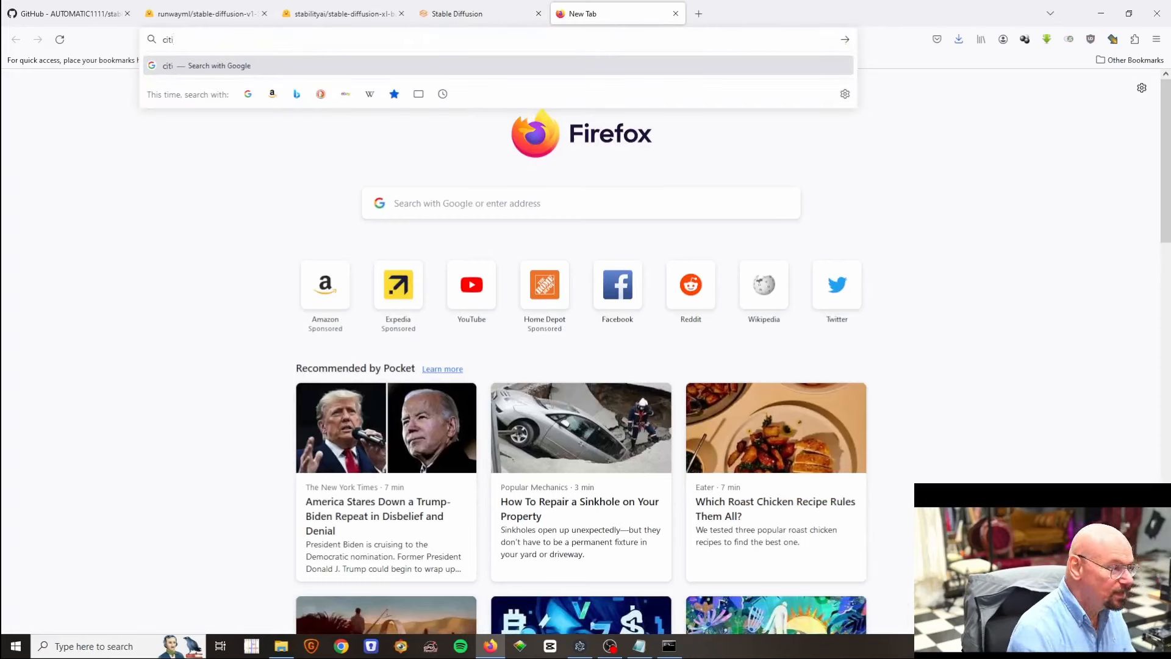
pyautogui.write('ai.c')
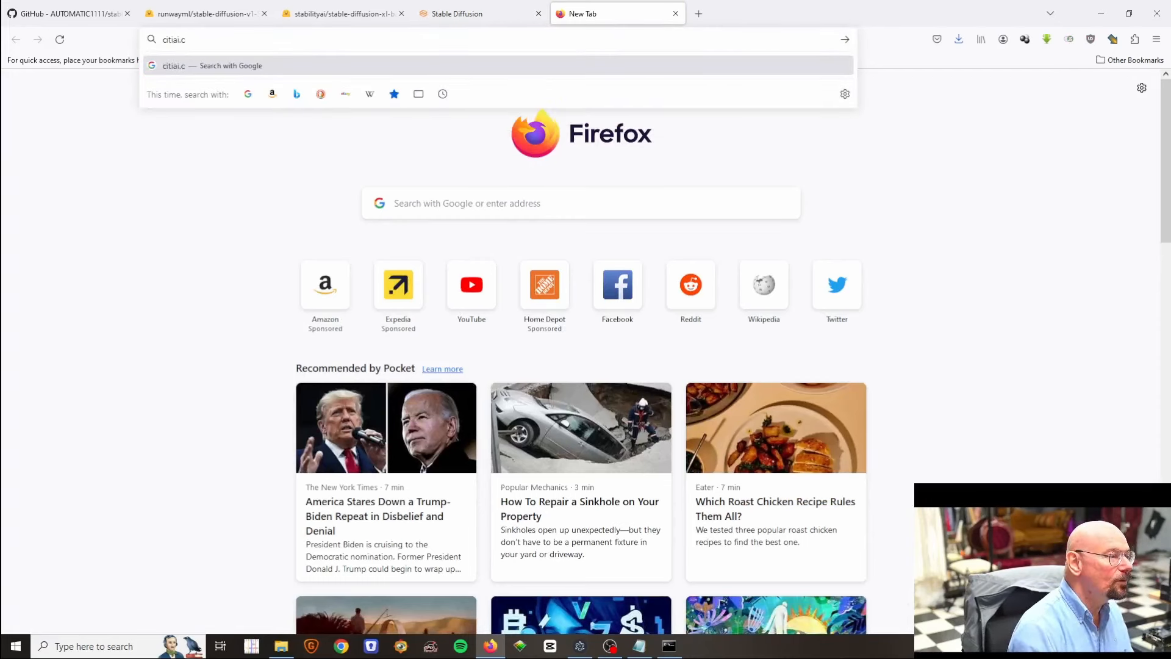
pyautogui.press('BackSpace')
pyautogui.press('BackSpace')
pyautogui.press('BackSpace')
pyautogui.press('BackSpace')
pyautogui.press('BackSpace')
pyautogui.press('BackSpace')
pyautogui.press('BackSpace')
pyautogui.press('BackSpace')
pyautogui.write('civitai.com')
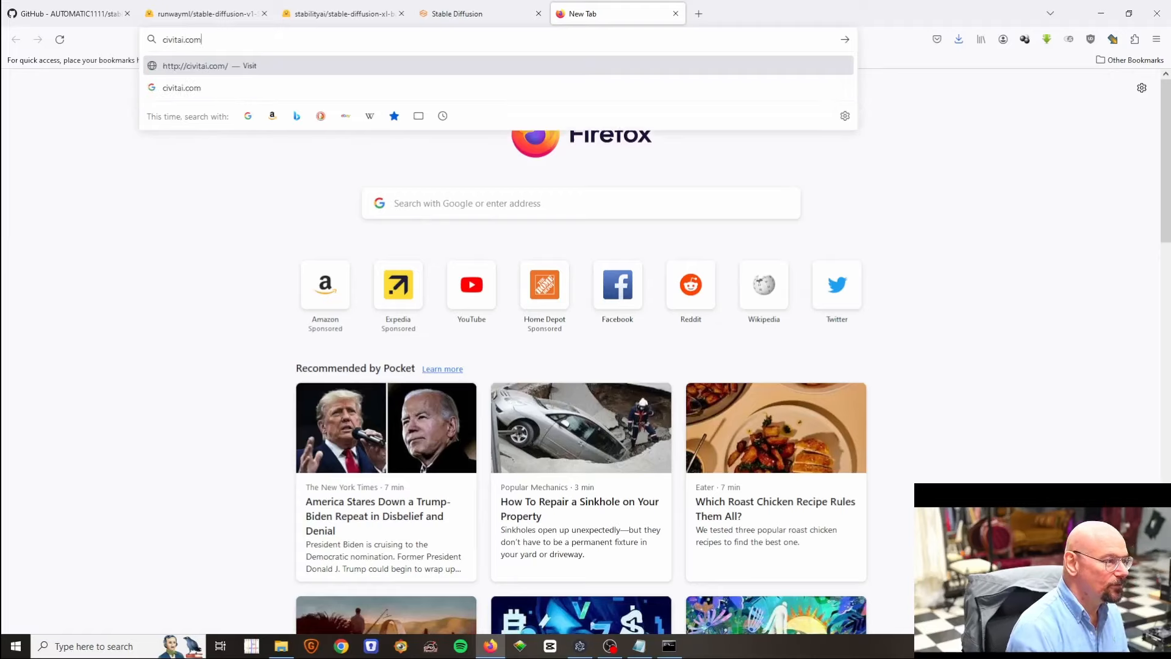
pyautogui.press('Return')
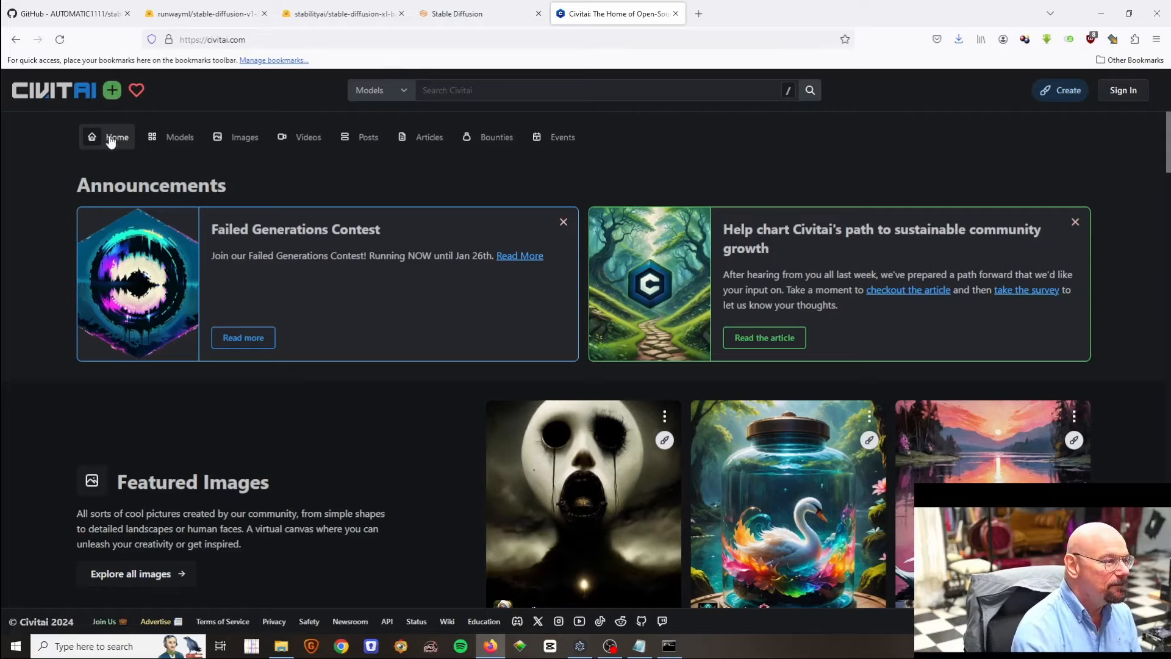
# Step: Open the Juggernaut XL page among Civitai's models and start downloading the V 8 + RunDiffusion SafeTensor model
pyautogui.click(181, 137)
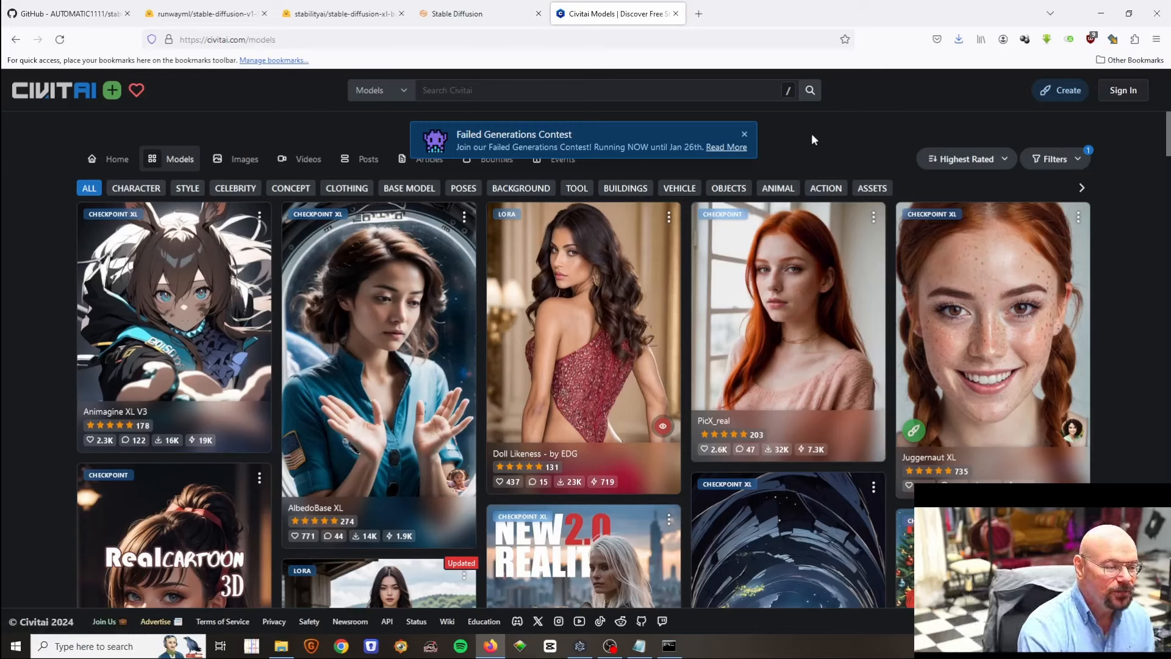
pyautogui.click(996, 359)
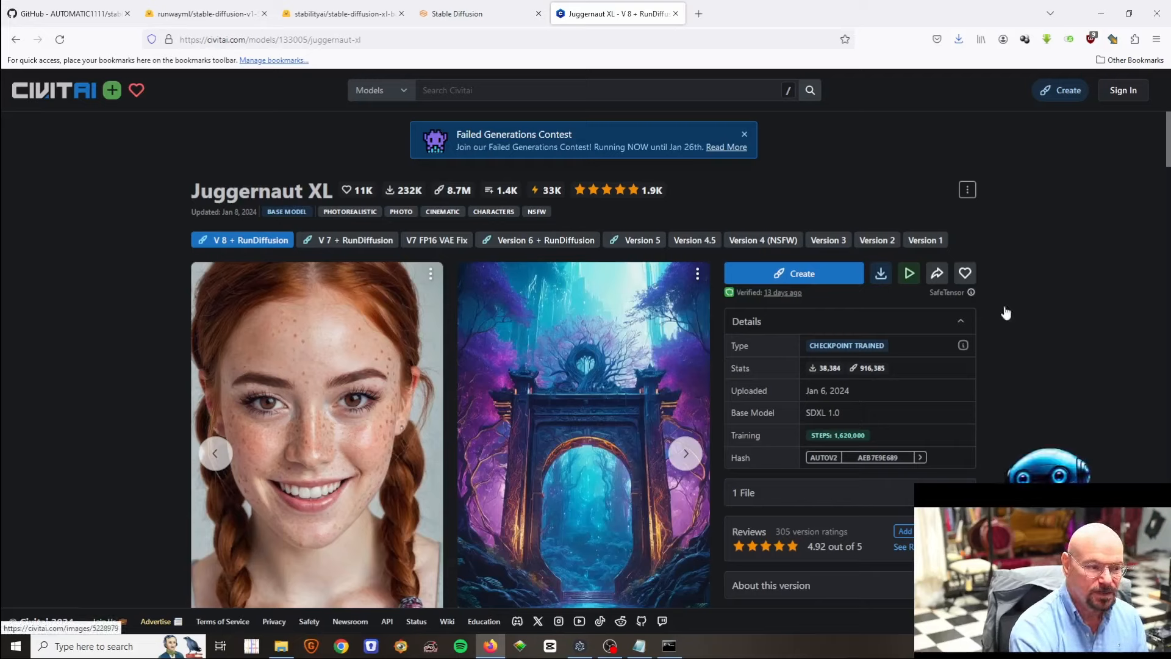
pyautogui.click(882, 275)
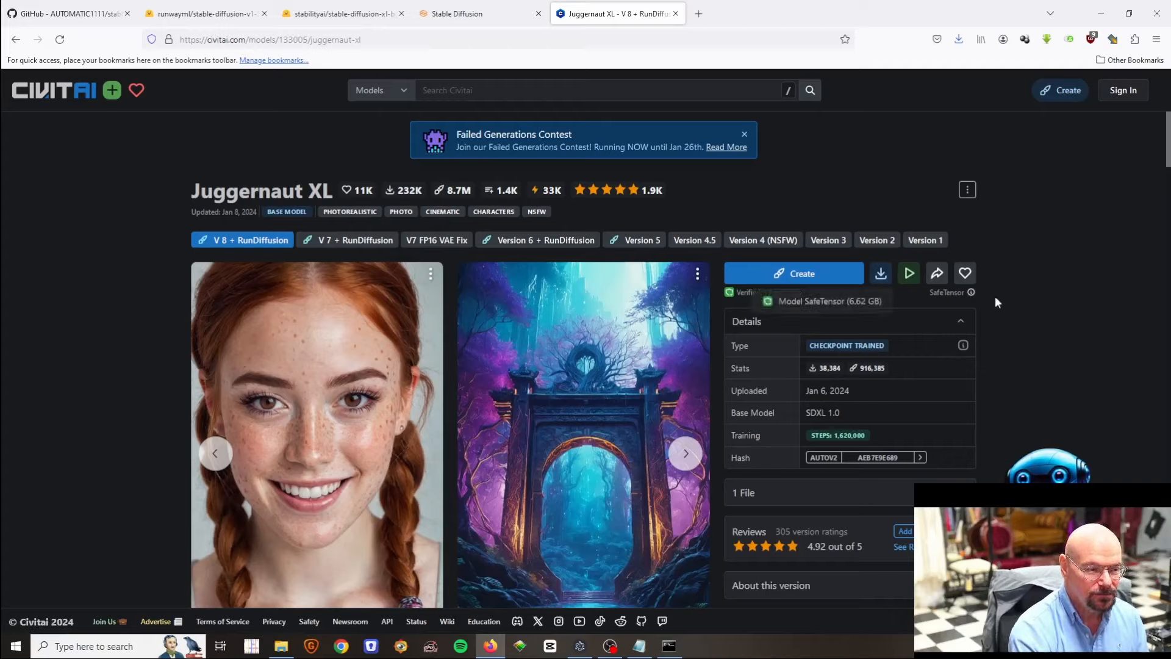
pyautogui.click(828, 301)
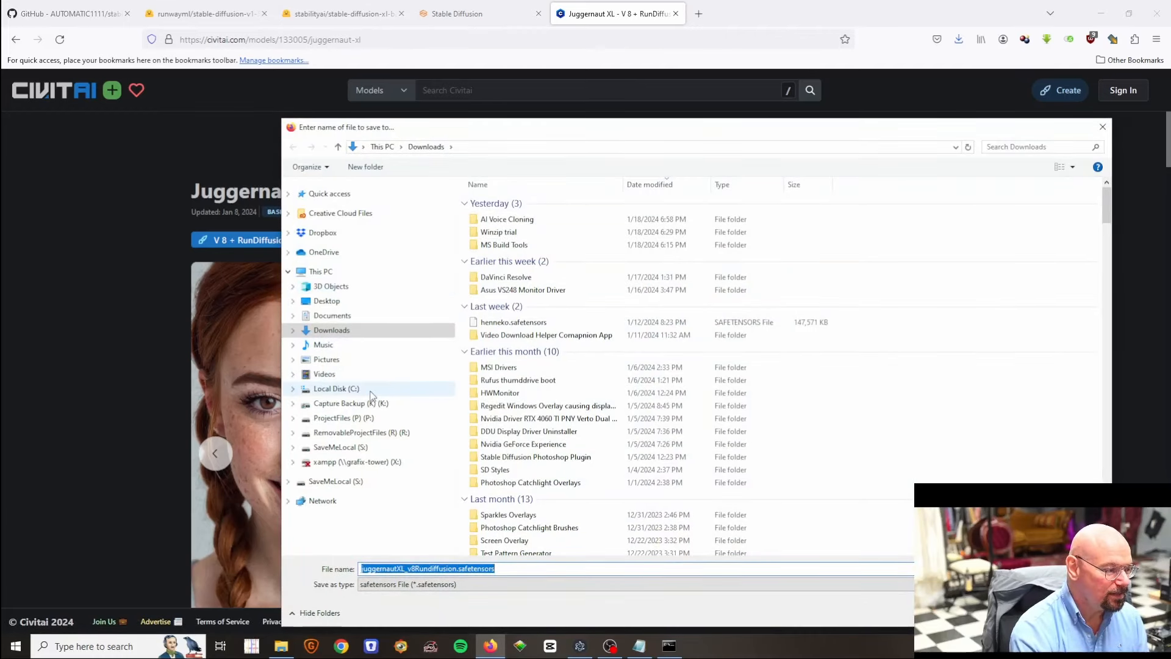
# Step: Save juggernautXL_v8Rundiffusion.safetensors in C:\sd\stable-diffusion-webui\models\Stable-diffusion
pyautogui.click(370, 390)
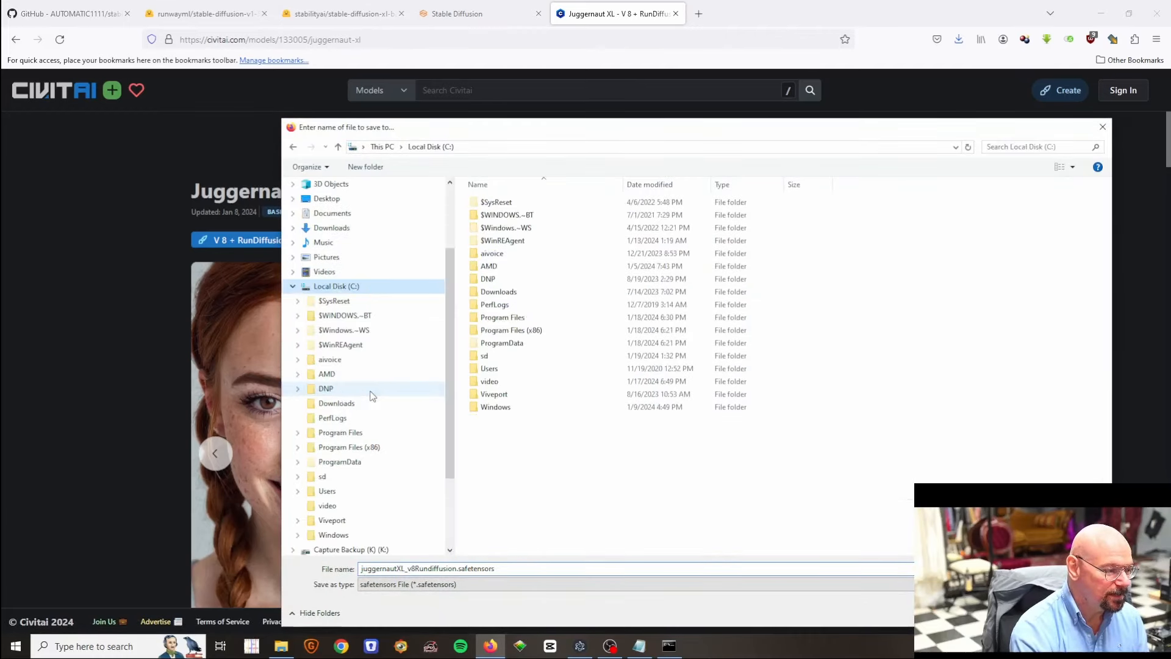
pyautogui.doubleClick(524, 357)
pyautogui.doubleClick(533, 201)
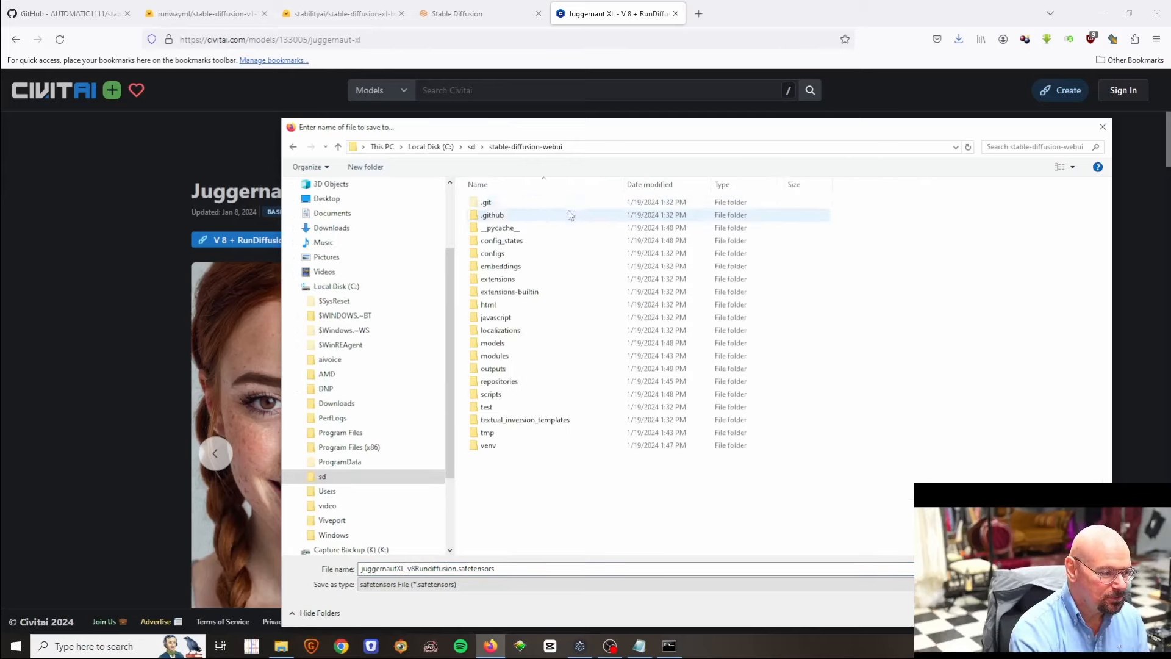
pyautogui.doubleClick(511, 343)
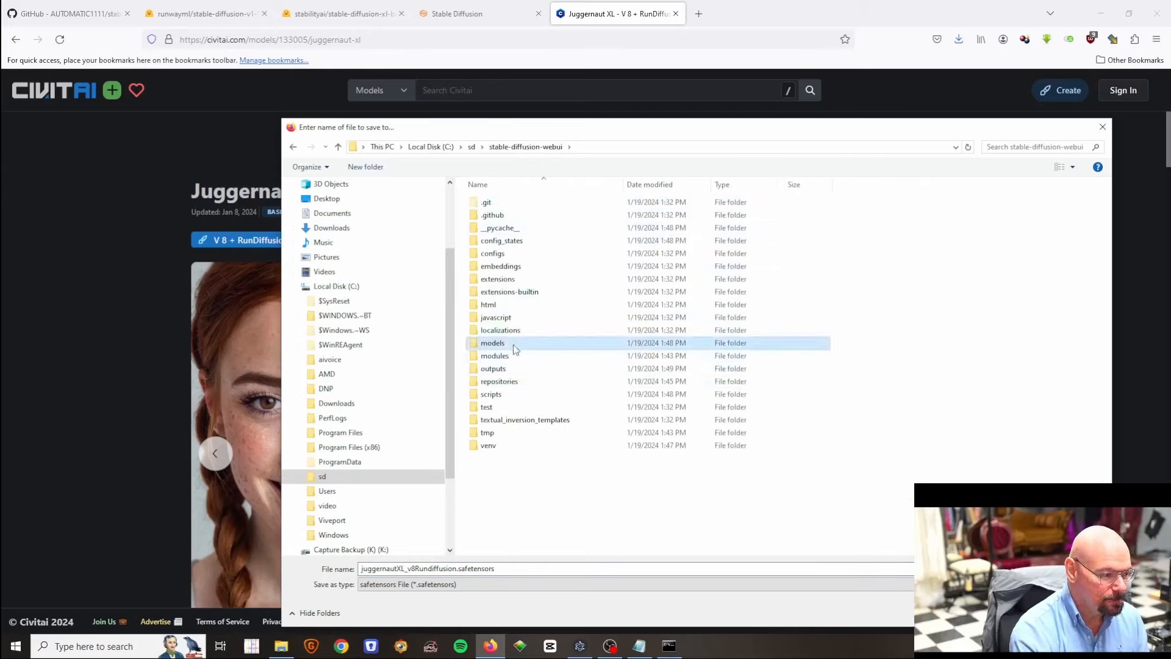
pyautogui.doubleClick(522, 305)
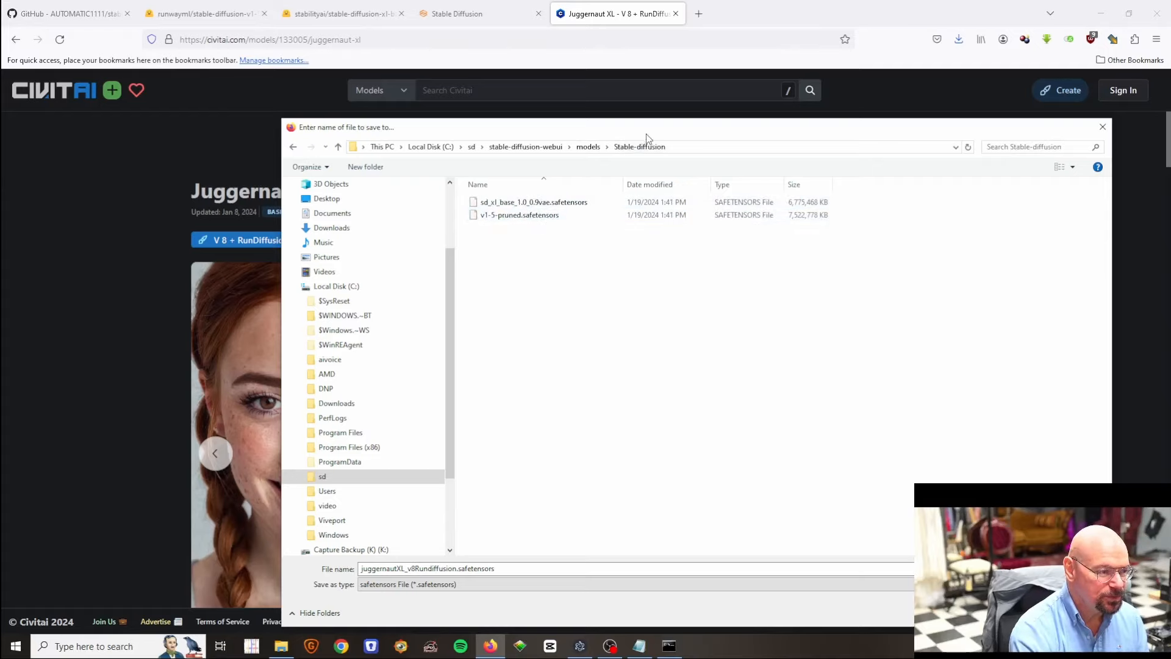
pyautogui.click(1017, 613)
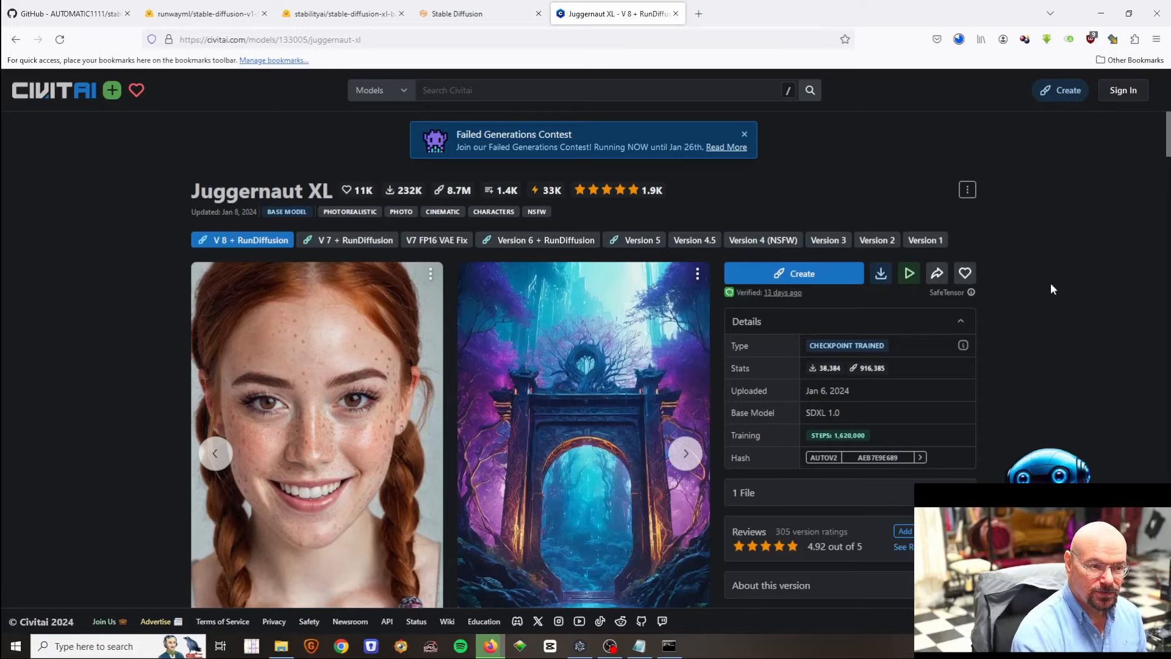
# Step: Read the Juggernaut XL description for the recommended sampler, steps, CFG, negative prompt advice and training keywords
pyautogui.scroll(-4, 1048, 282)
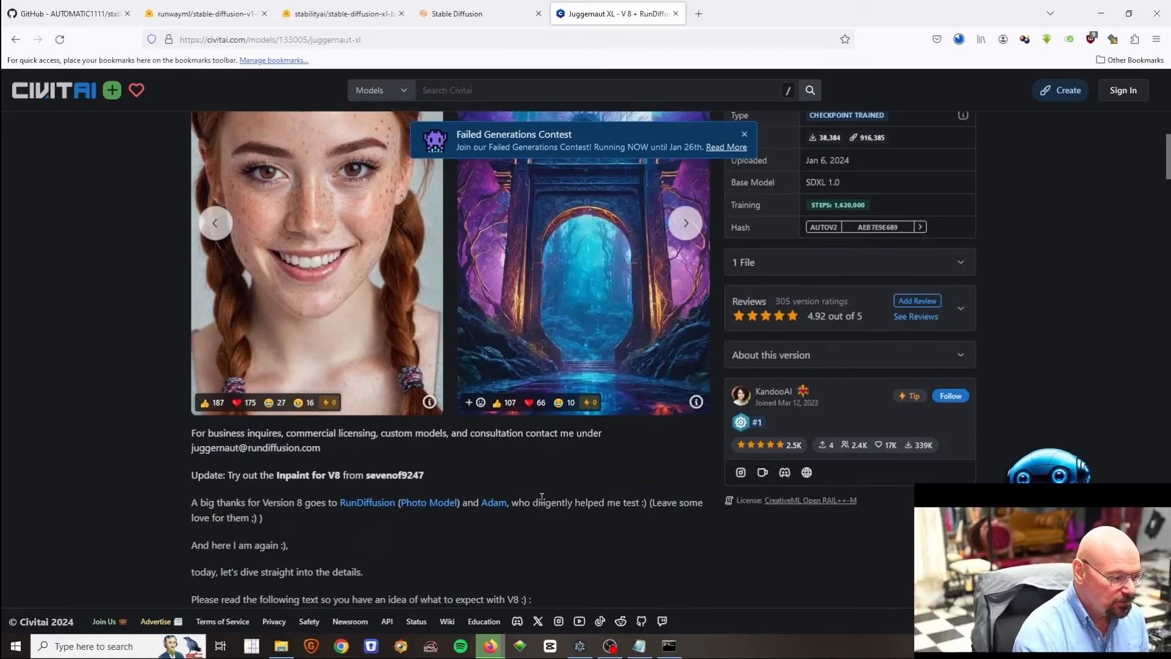
pyautogui.scroll(-4, 545, 501)
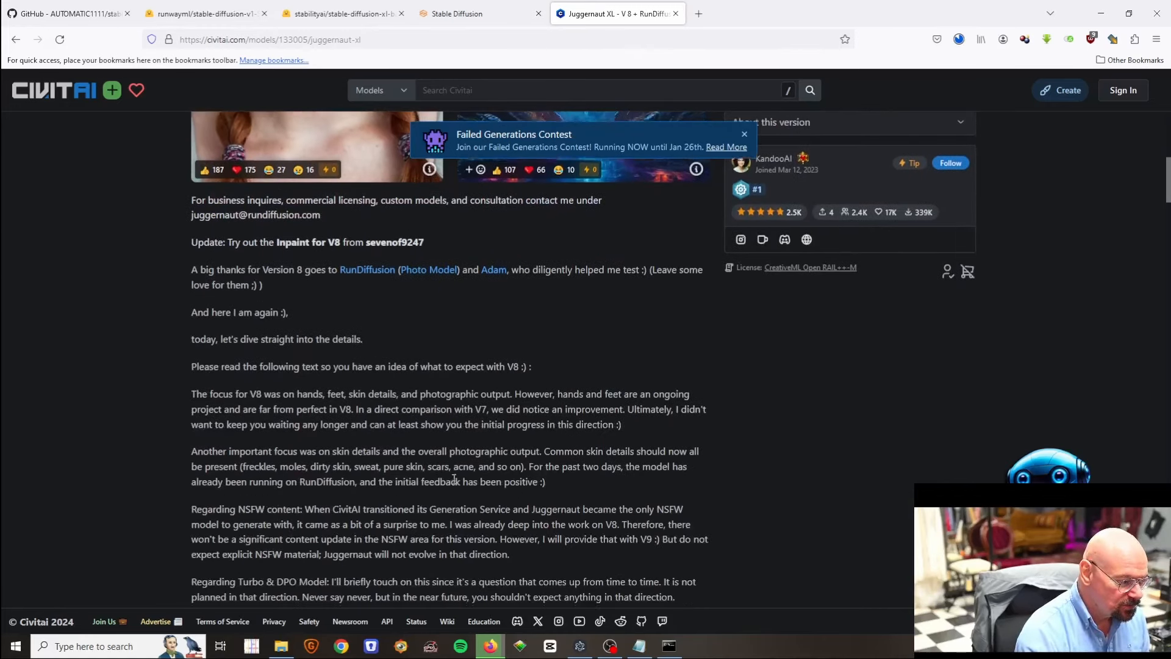
pyautogui.scroll(-4, 471, 418)
pyautogui.scroll(-5, 463, 423)
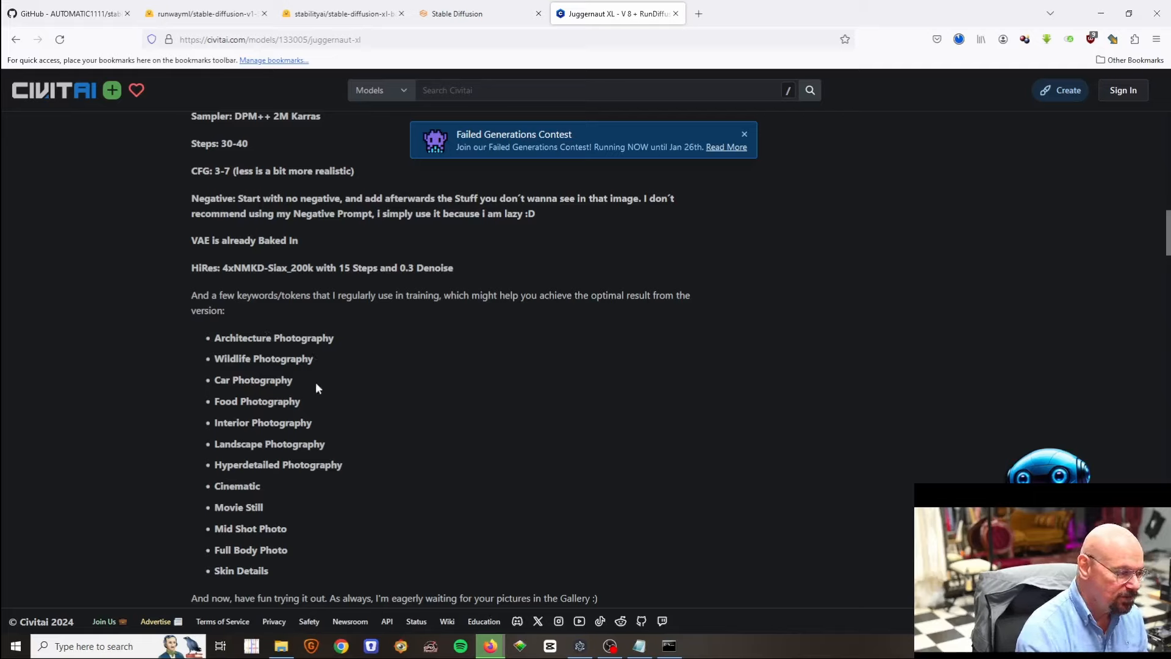
pyautogui.scroll(-2, 448, 424)
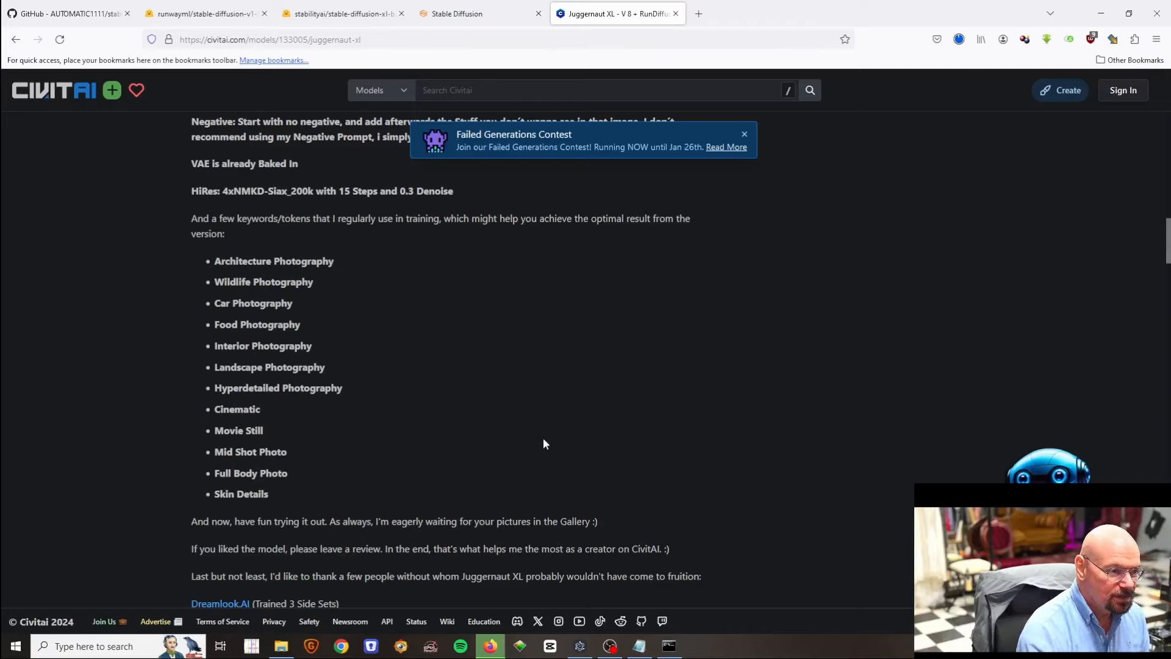
pyautogui.scroll(3, 543, 442)
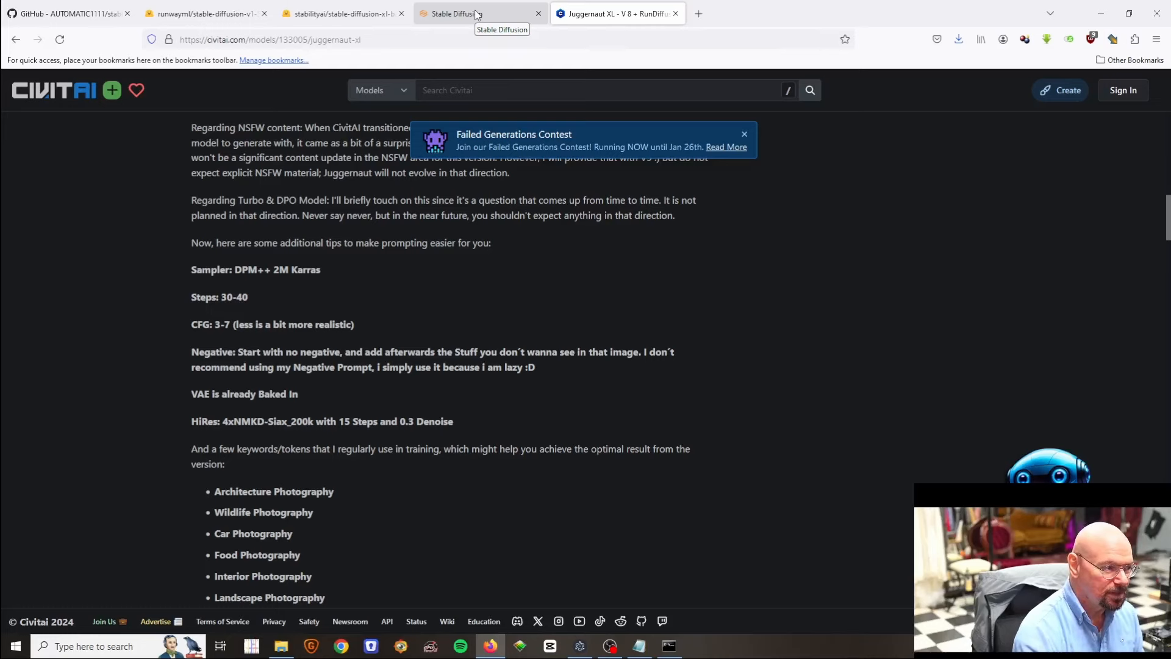
# Step: Return to the Stable Diffusion web UI and load the juggernautXL_v8Rundiffusion.safetensors checkpoint
pyautogui.click(477, 14)
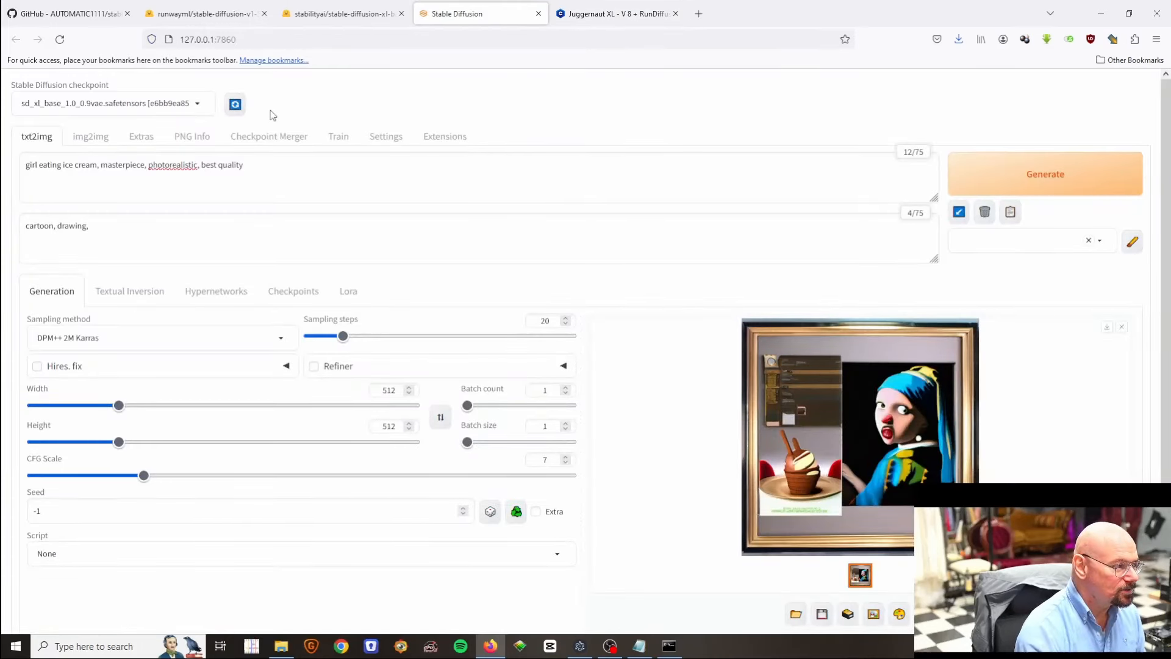
pyautogui.click(198, 110)
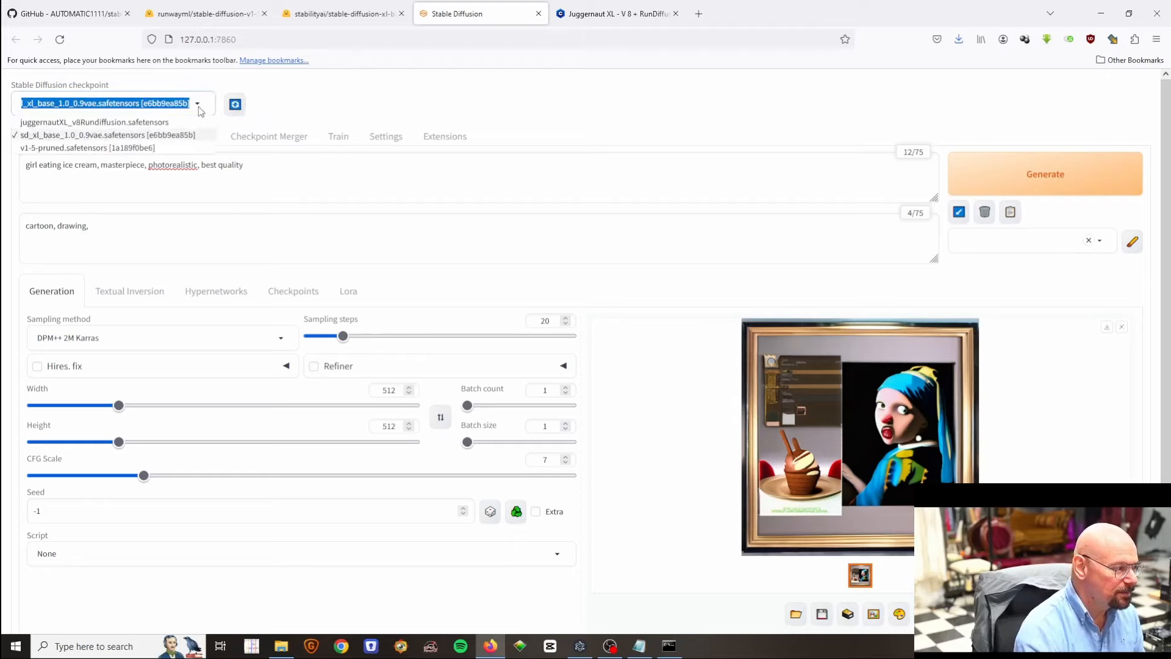
pyautogui.click(117, 122)
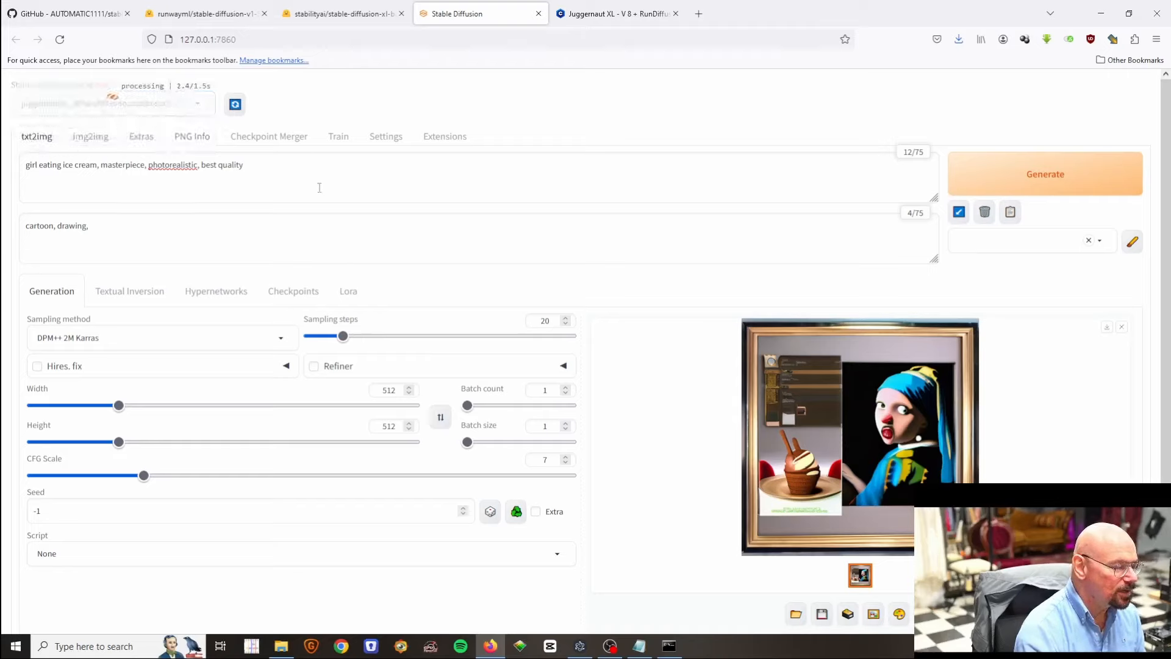
# Step: Check the keyword list on the Juggernaut XL page and append ", cinematic, skin details" to the ice cream prompt
pyautogui.click(268, 169)
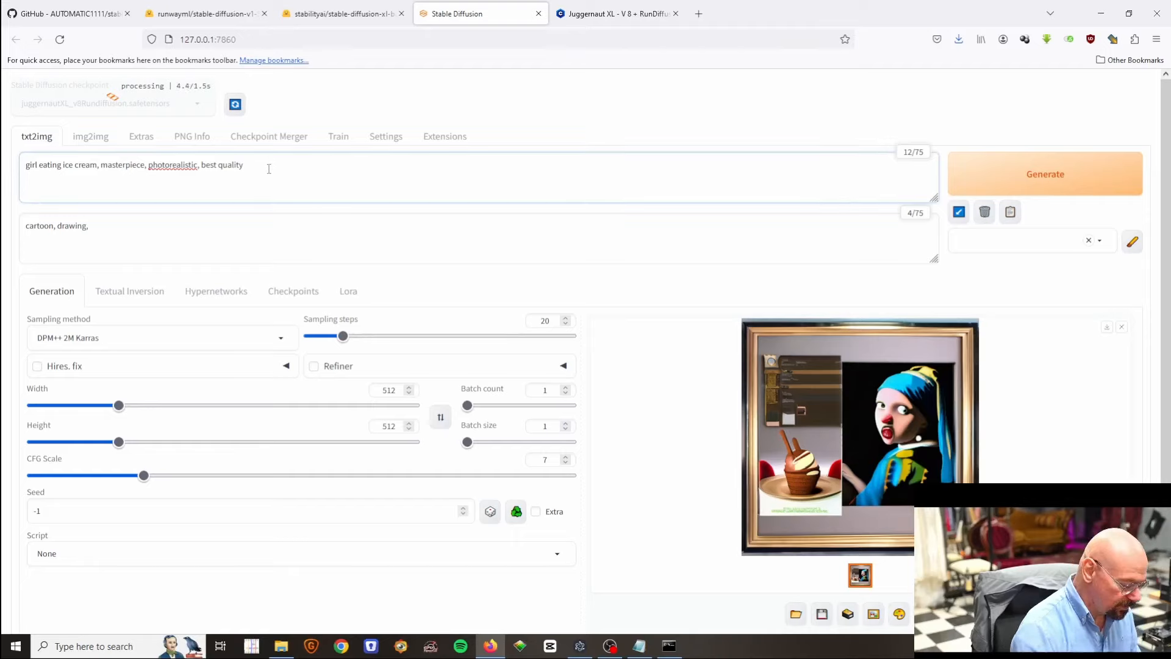
pyautogui.write(',')
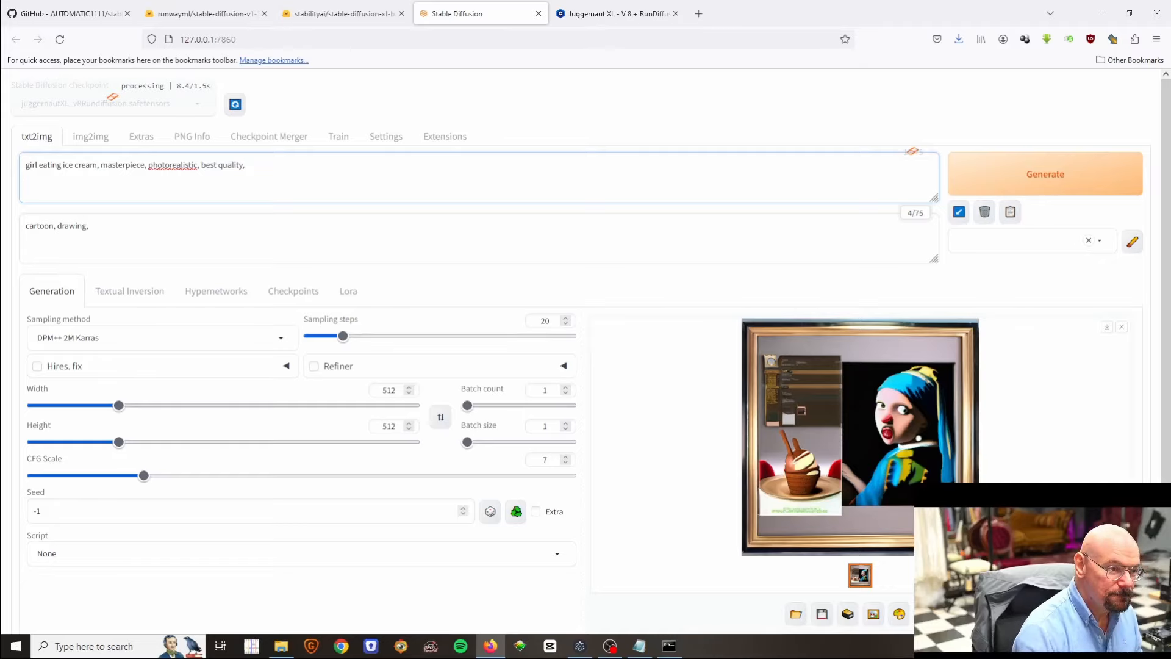
pyautogui.click(616, 13)
pyautogui.scroll(-6, 682, 357)
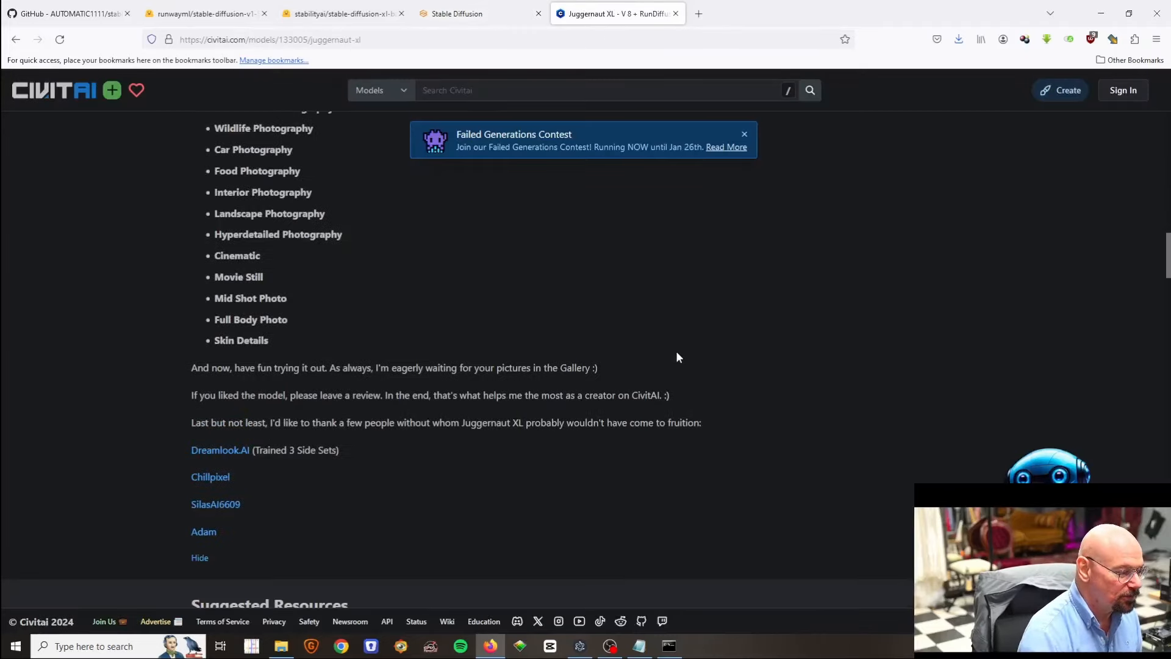
pyautogui.scroll(3, 675, 352)
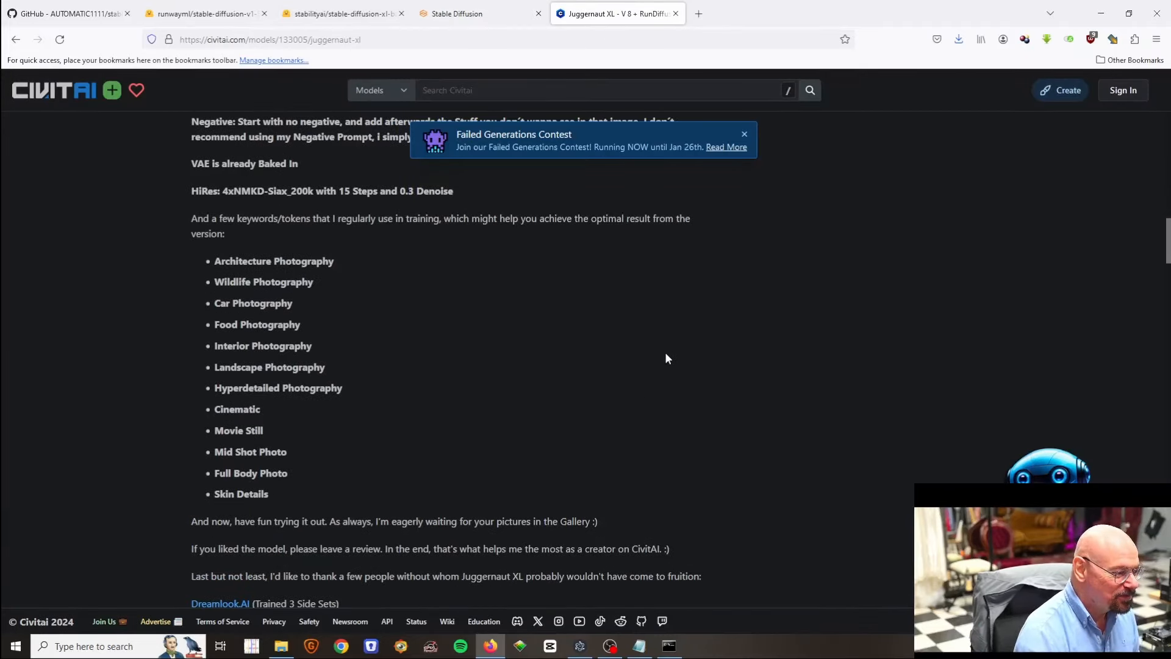
pyautogui.scroll(7, 666, 309)
pyautogui.click(479, 14)
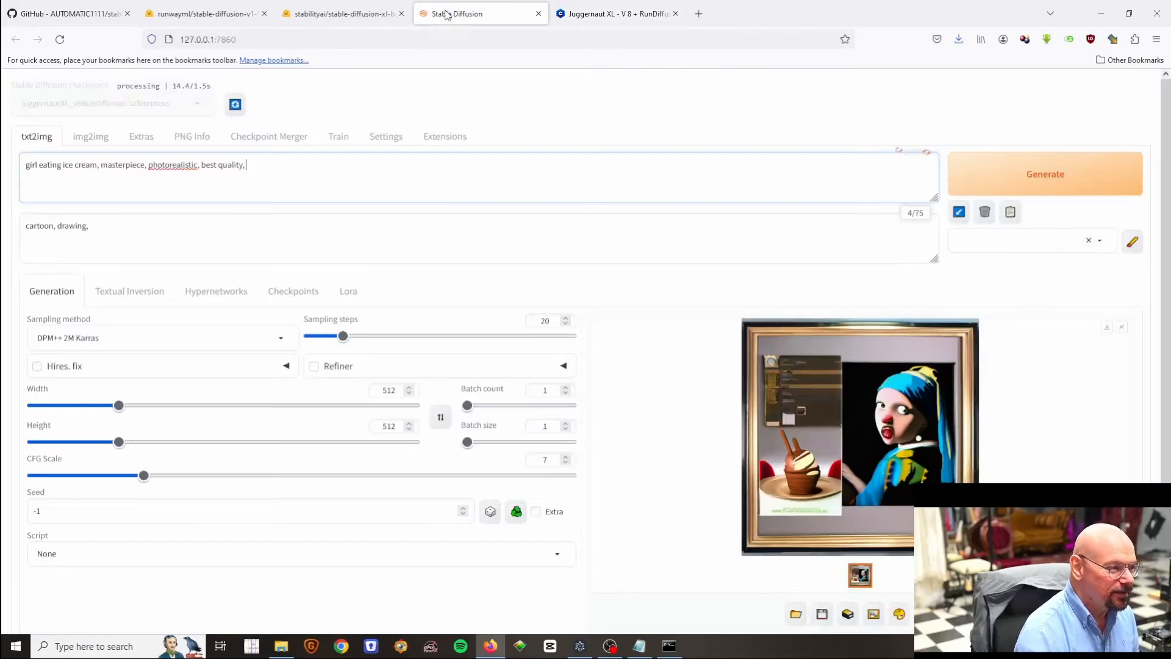
pyautogui.click(293, 160)
pyautogui.write('cinem')
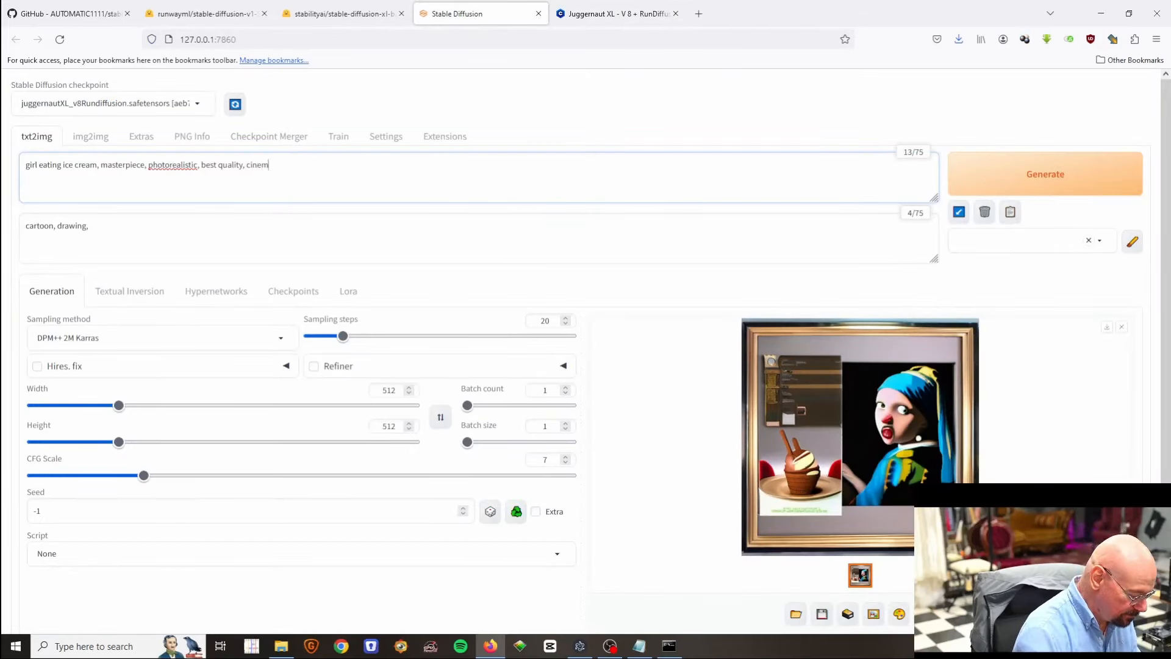
pyautogui.write('atic, sk')
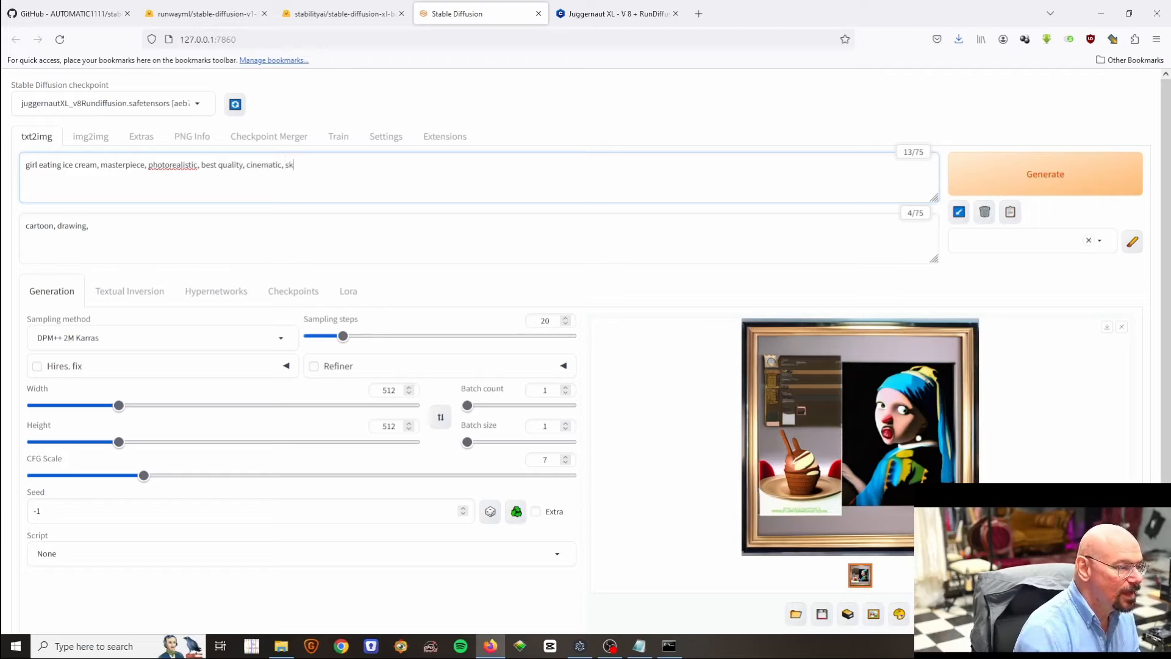
pyautogui.write('in details')
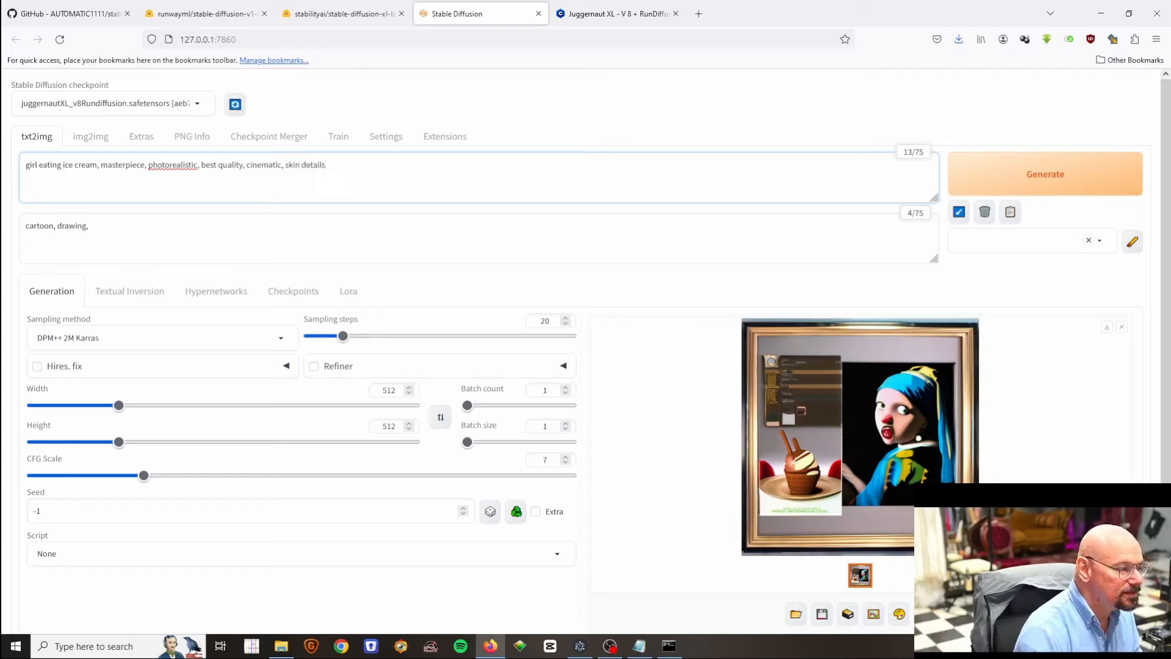
pyautogui.click(380, 151)
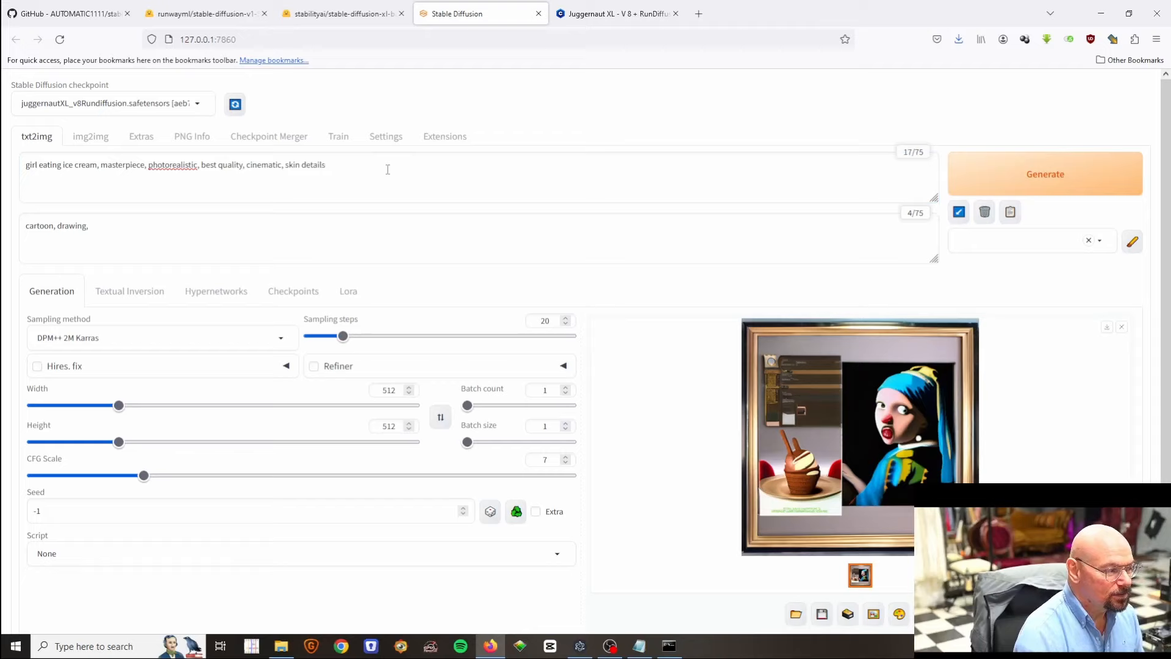
# Step: Generate an image with the Juggernaut XL checkpoint, view it enlarged and close the enlarged view
pyautogui.click(1060, 186)
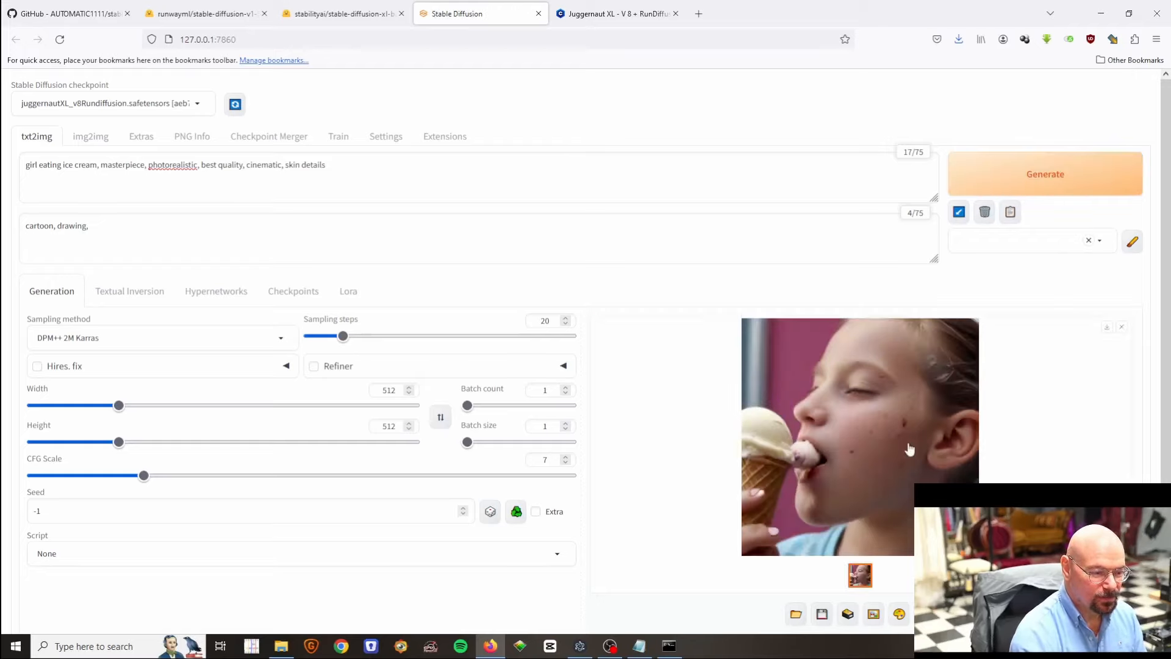
pyautogui.click(969, 354)
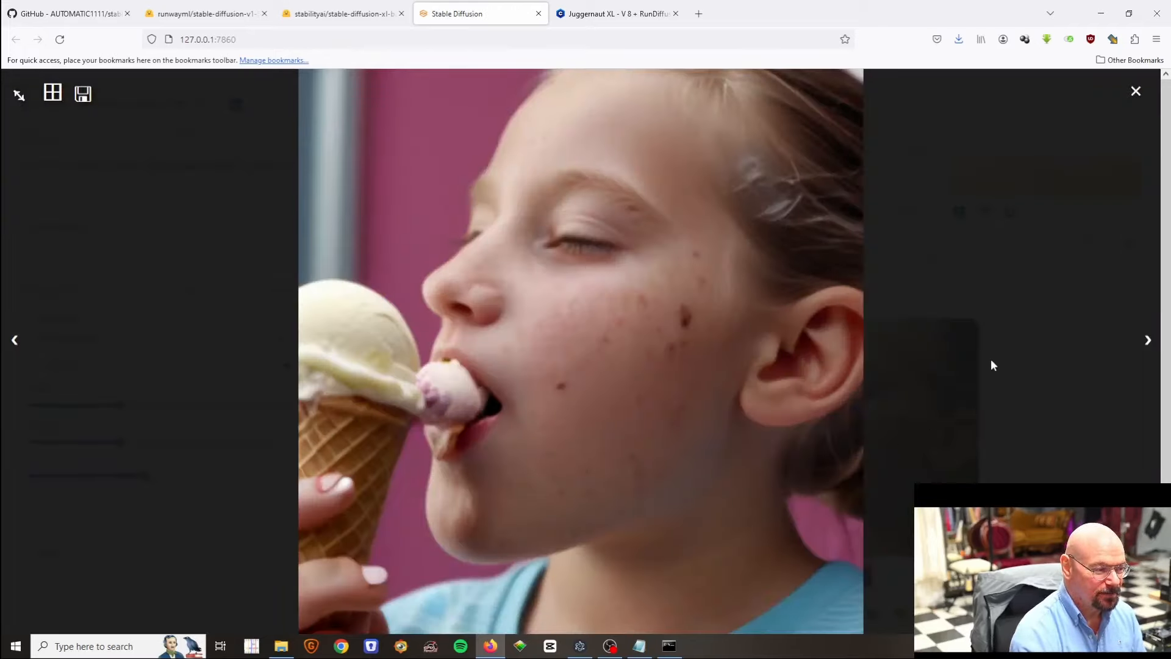
pyautogui.click(1136, 93)
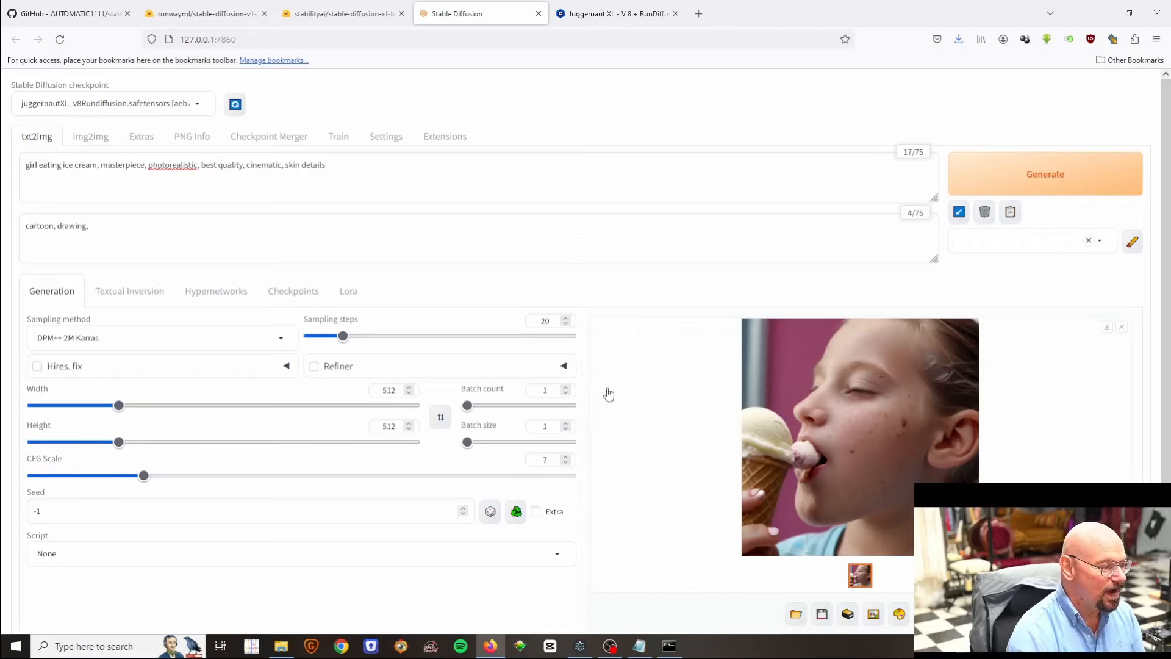
pyautogui.click(102, 138)
pyautogui.click(138, 141)
pyautogui.click(186, 141)
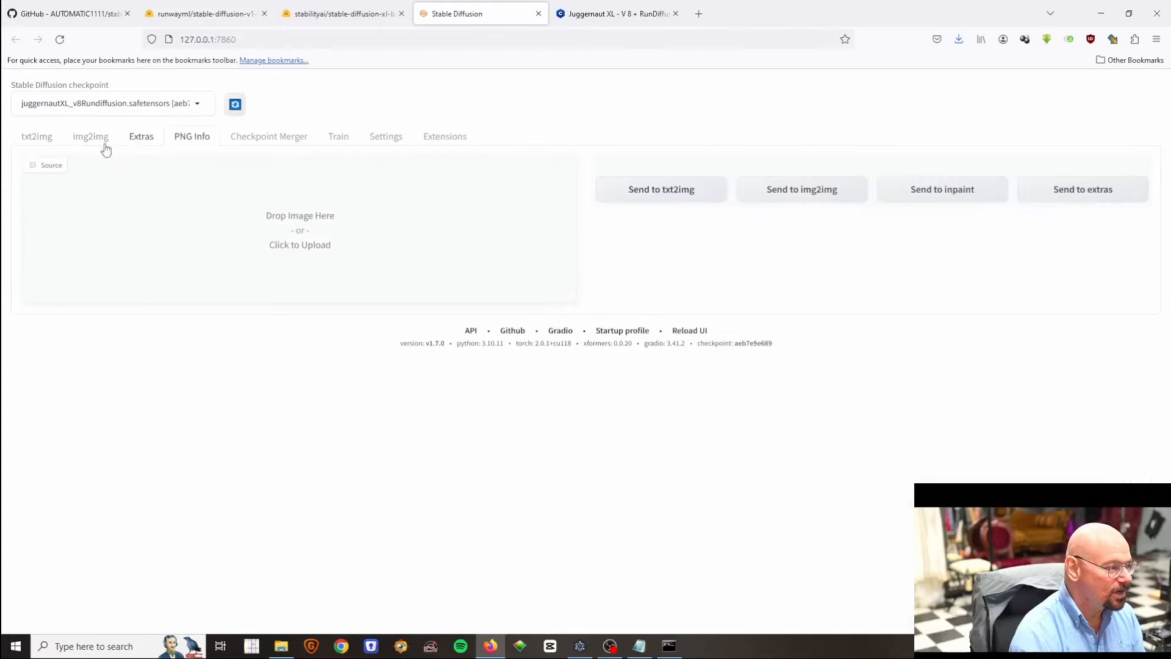
pyautogui.click(39, 138)
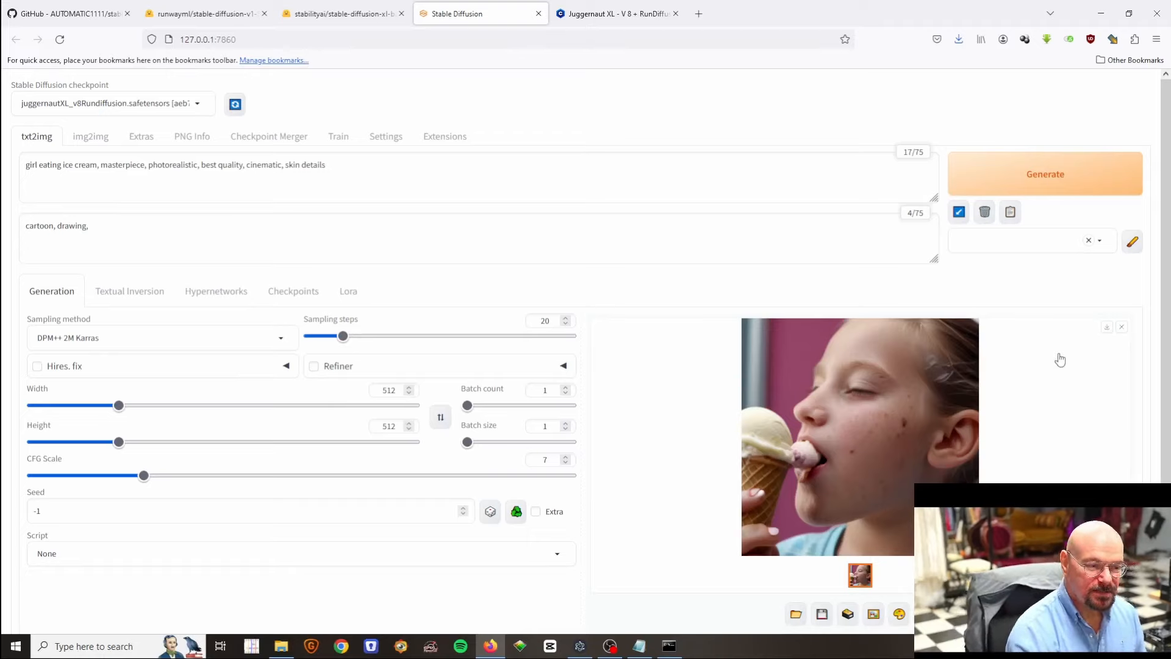
pyautogui.click(204, 111)
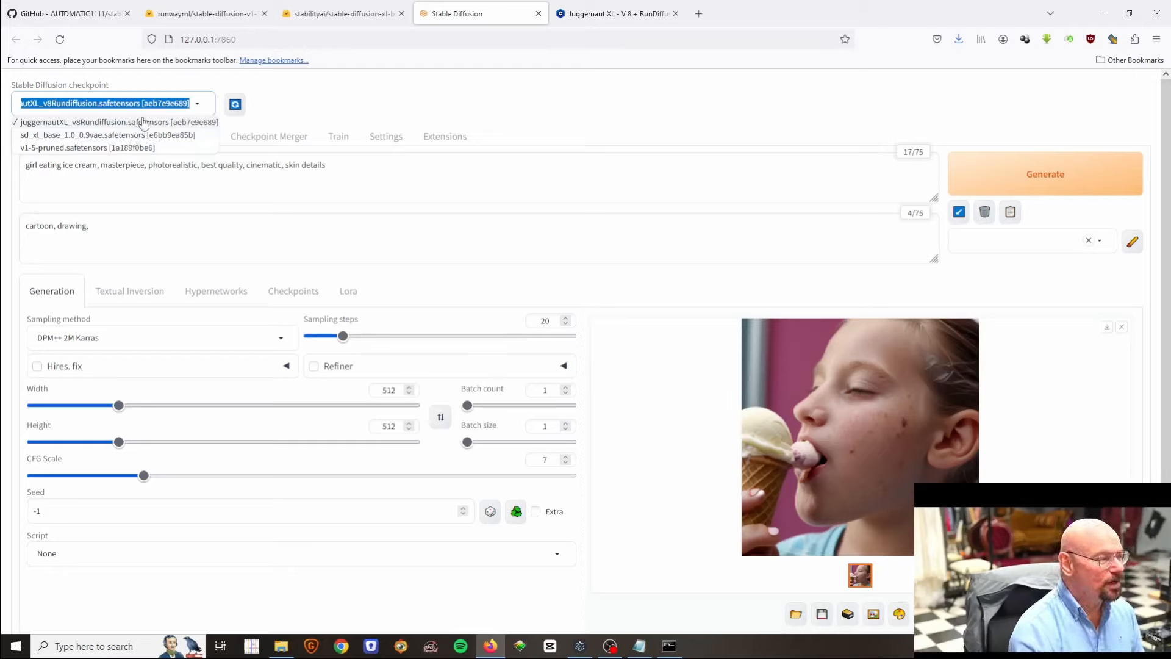
pyautogui.click(416, 106)
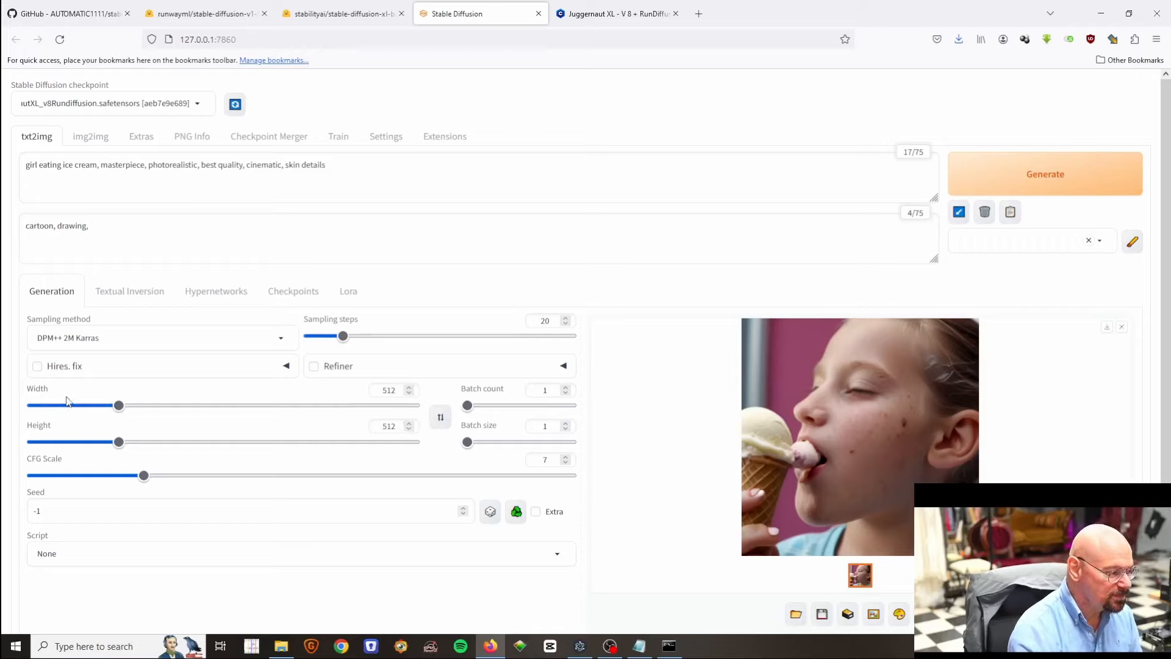
# Step: Open the output image's width and height values for editing
pyautogui.doubleClick(386, 390)
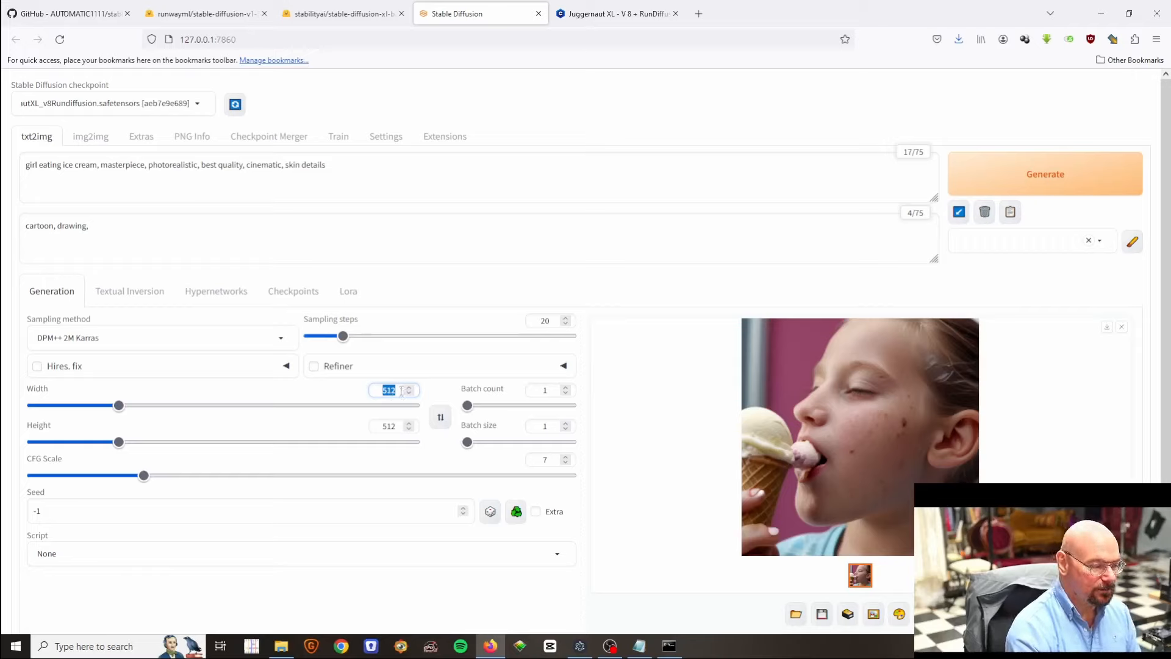
pyautogui.click(401, 391)
pyautogui.click(396, 425)
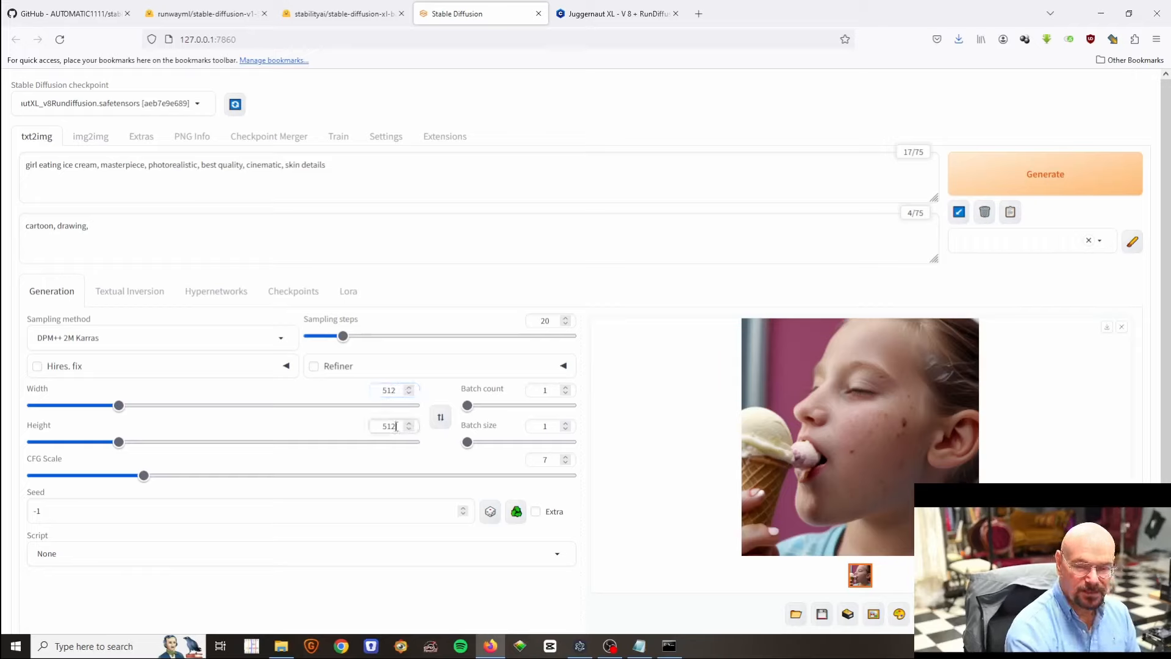